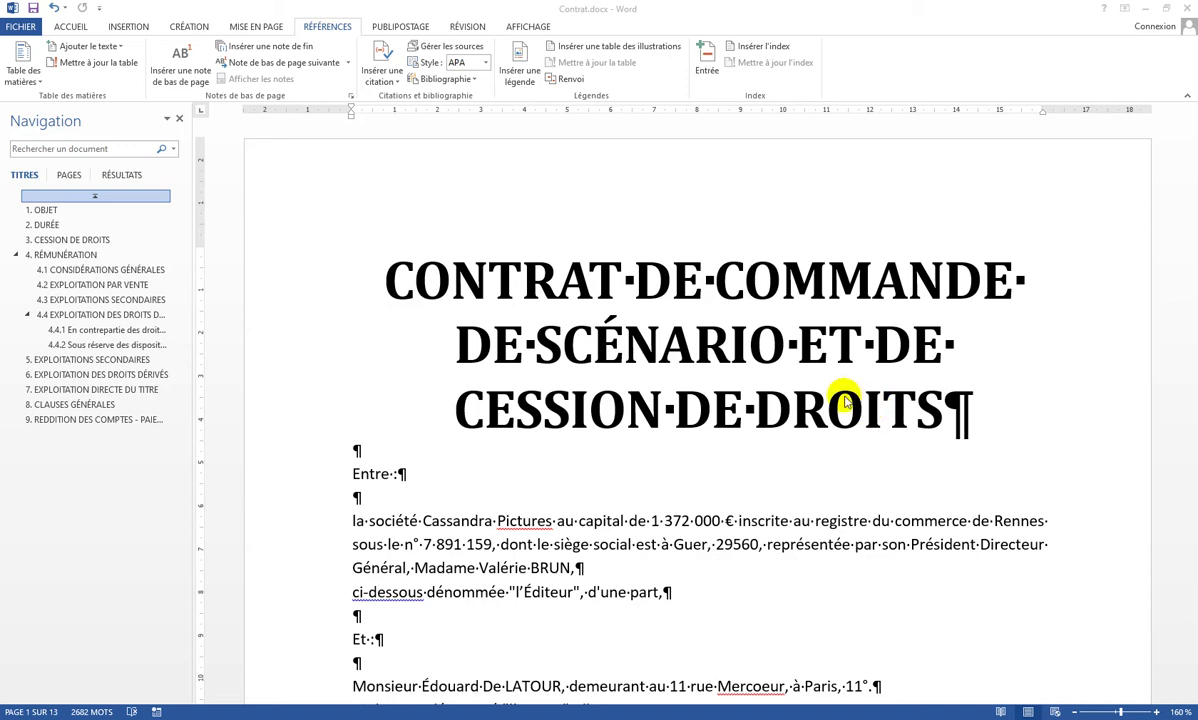
# - Examine the contract from its title page through the table of contents, and view its page layout at 30% zoom
pyautogui.scroll(-15, 843, 400)
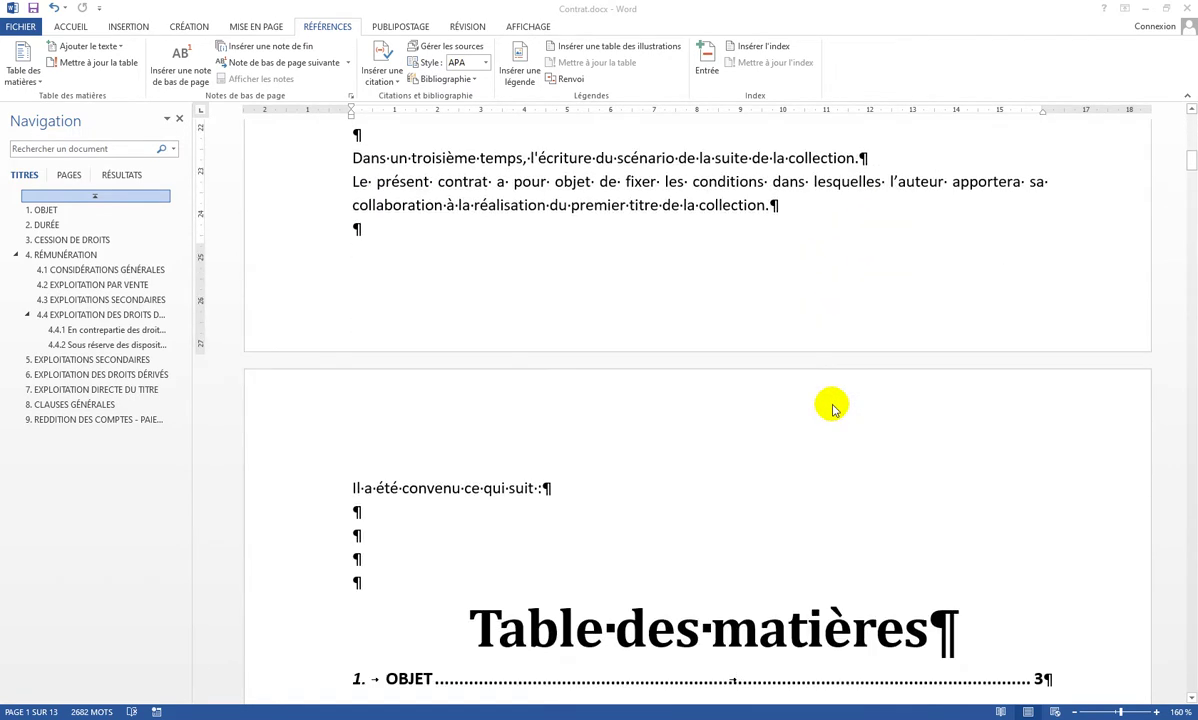
pyautogui.scroll(-10, 833, 408)
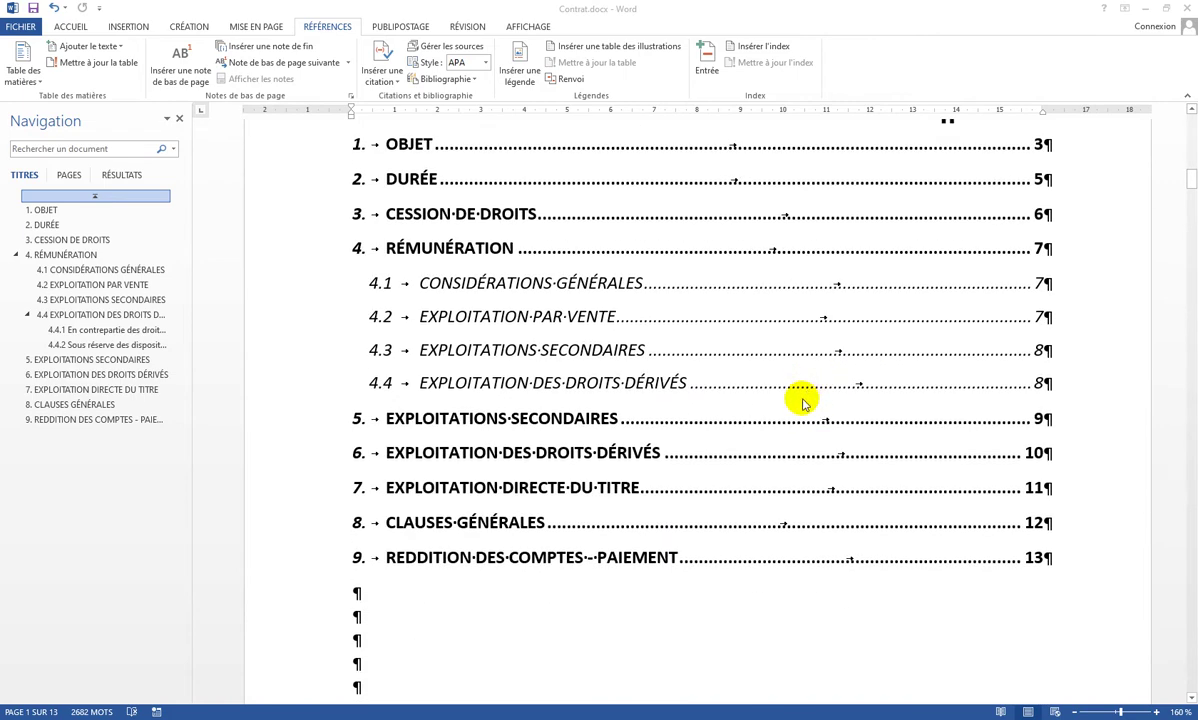
pyautogui.scroll(-10, 803, 400)
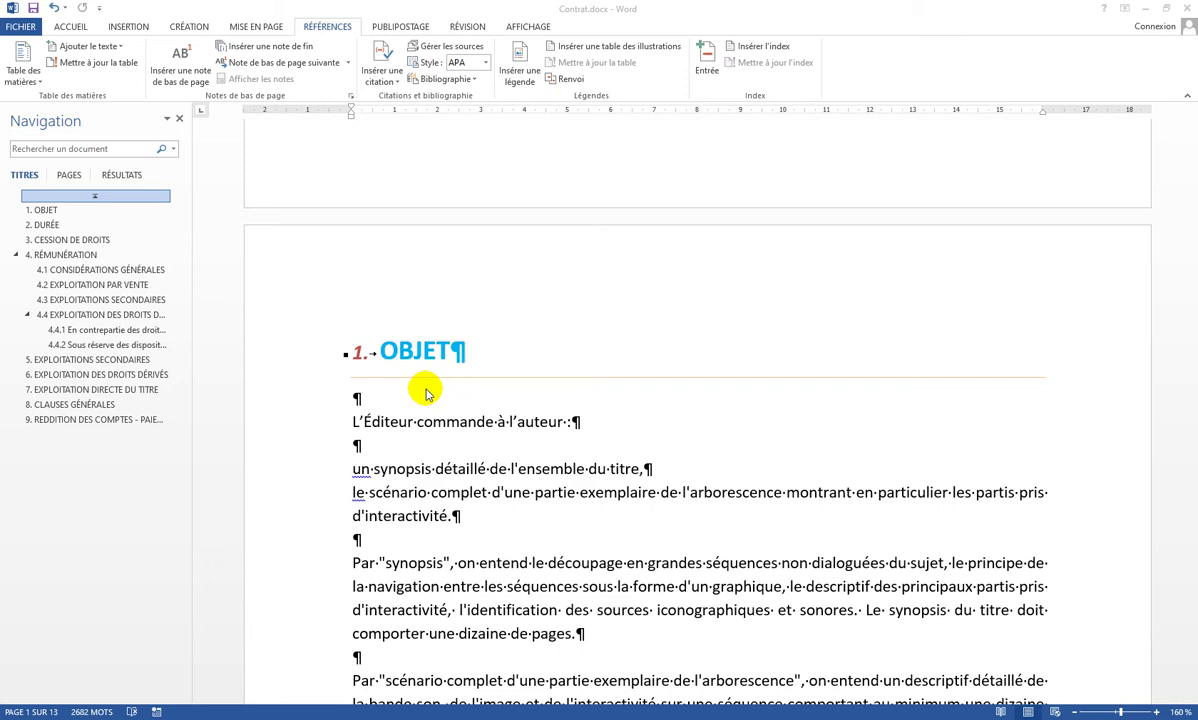
pyautogui.scroll(-2, 425, 393)
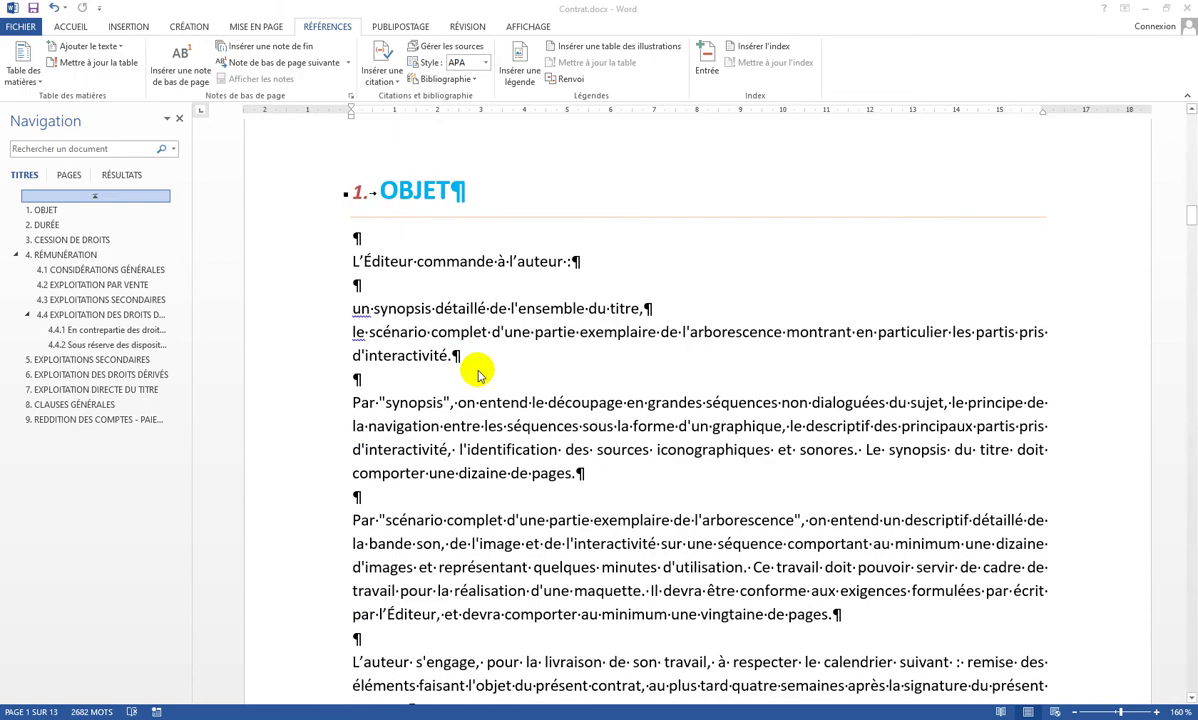
pyautogui.click(1076, 712)
pyautogui.click(1076, 712)
pyautogui.click(1076, 712)
pyautogui.click(1076, 712)
pyautogui.click(1076, 712)
pyautogui.click(1076, 712)
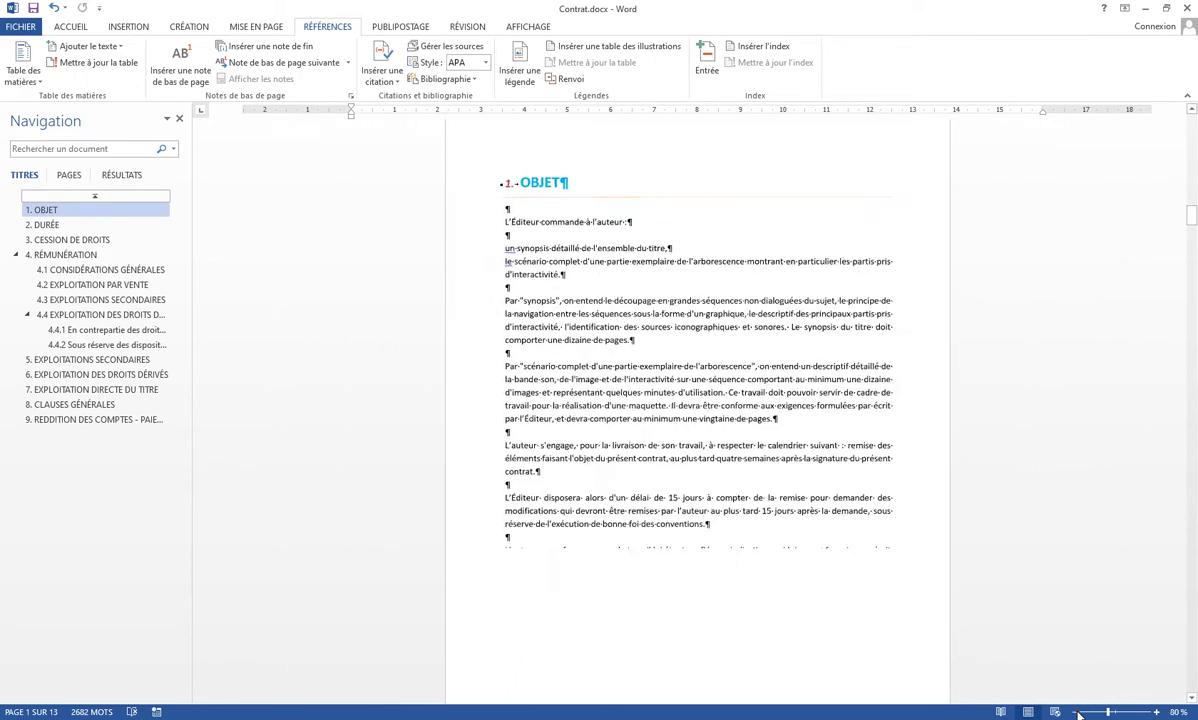
pyautogui.click(1076, 712)
pyautogui.click(1076, 712)
pyautogui.click(1076, 712)
pyautogui.click(1076, 712)
pyautogui.click(1076, 712)
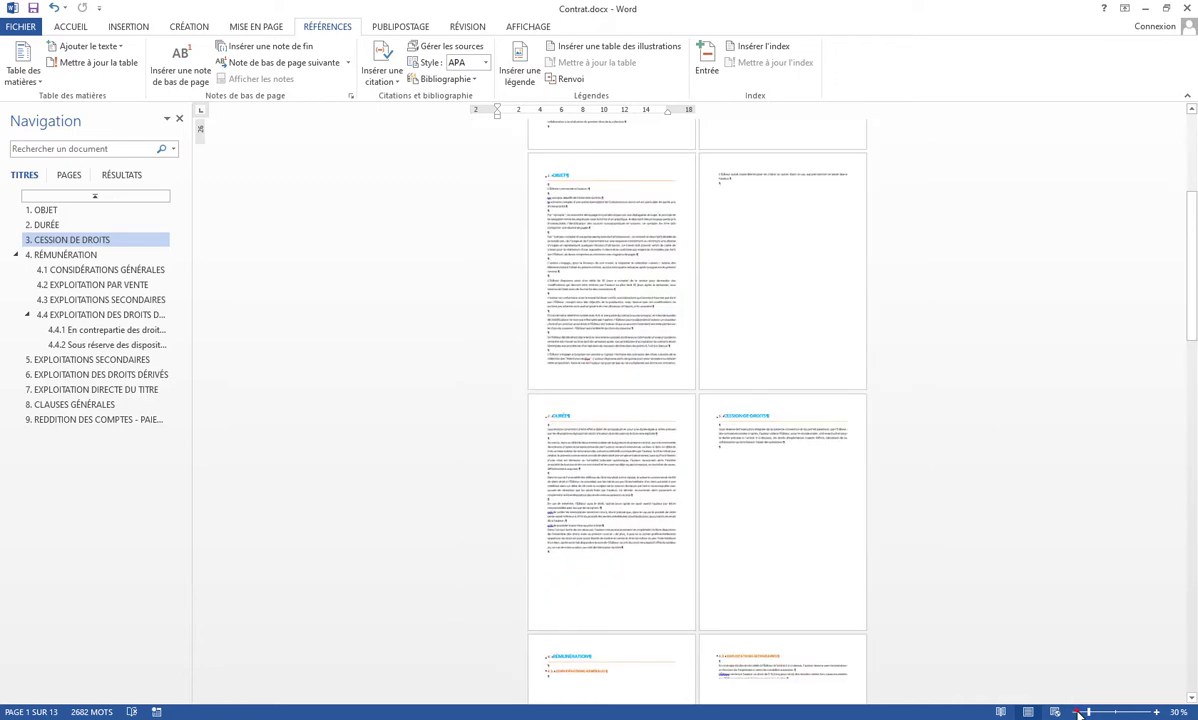
pyautogui.click(773, 294)
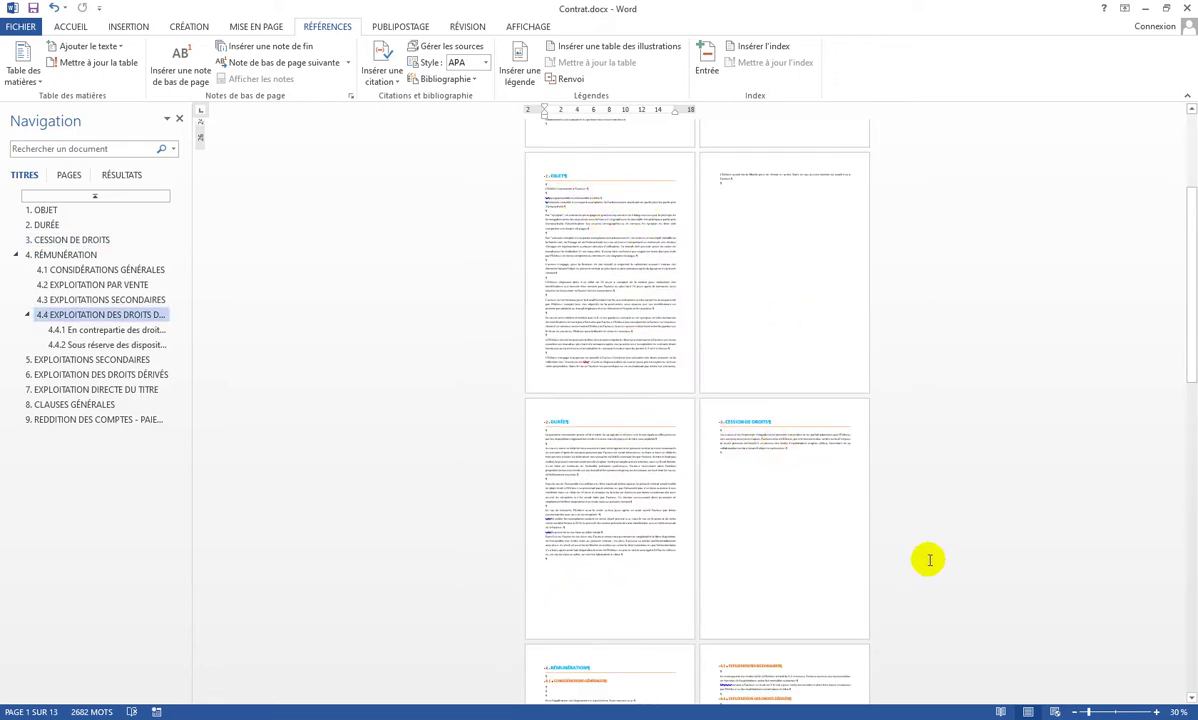
# - Set the zoom to 140% and examine the opening pages from the contract title to "Il a été convenu ce qui suit :"
pyautogui.click(1120, 712)
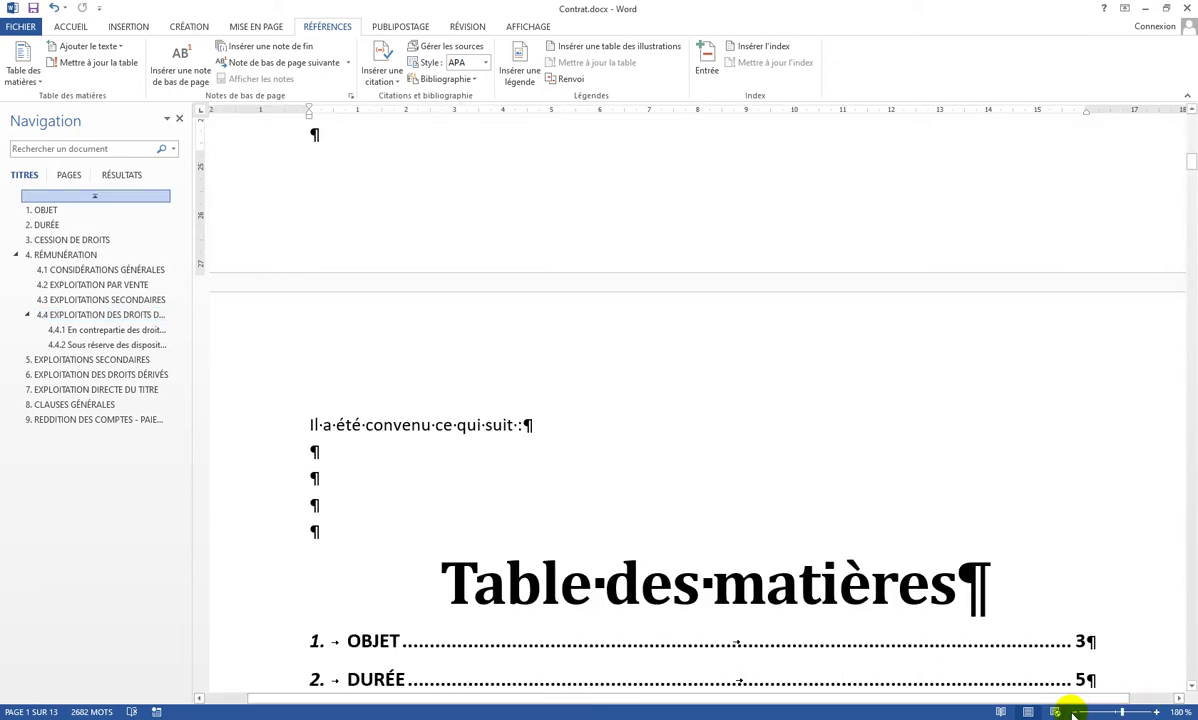
pyautogui.click(1073, 712)
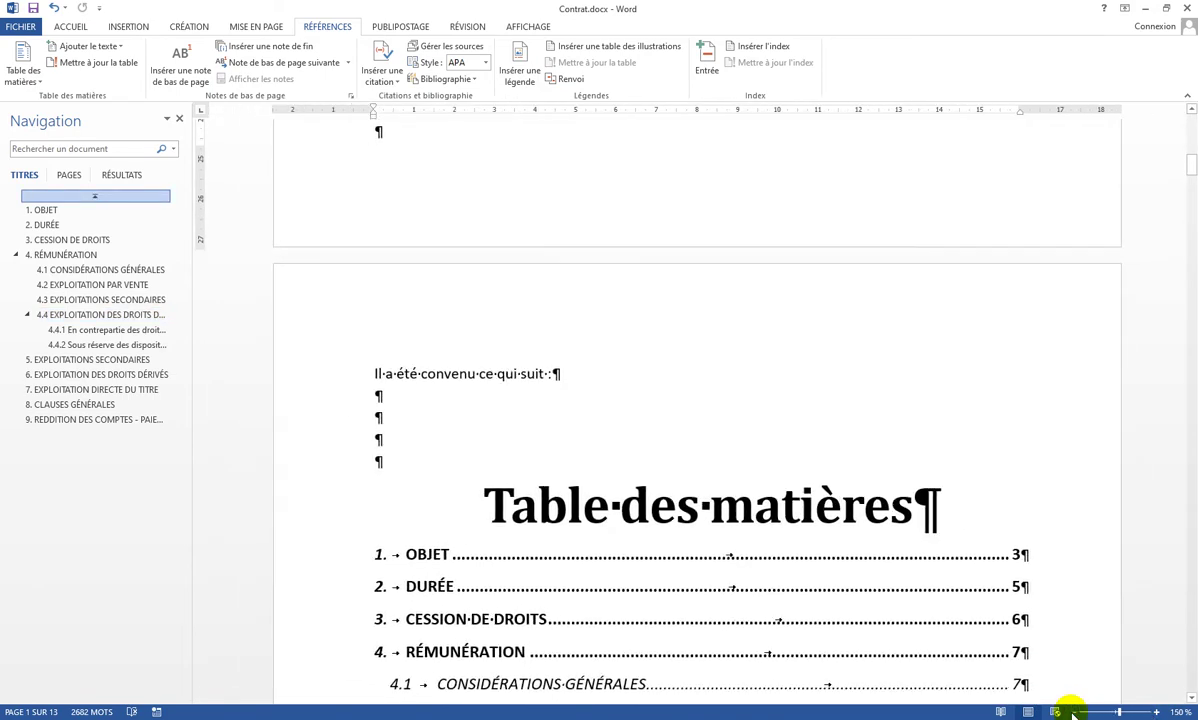
pyautogui.click(1073, 712)
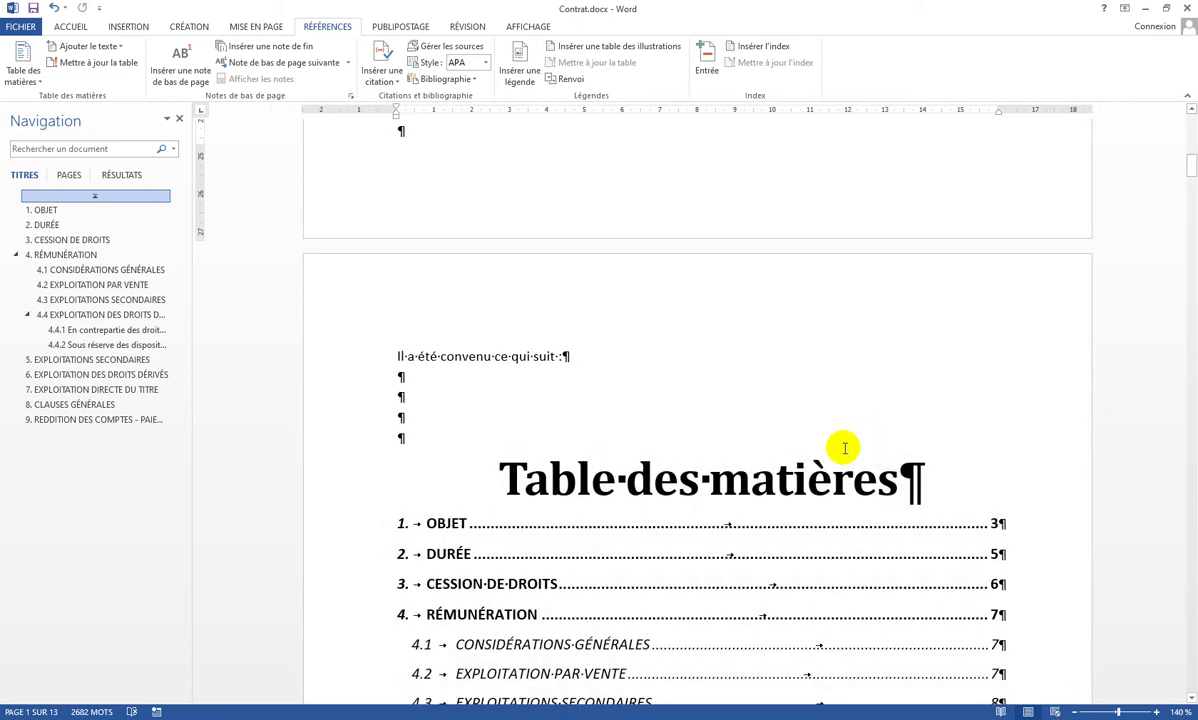
pyautogui.scroll(3, 529, 455)
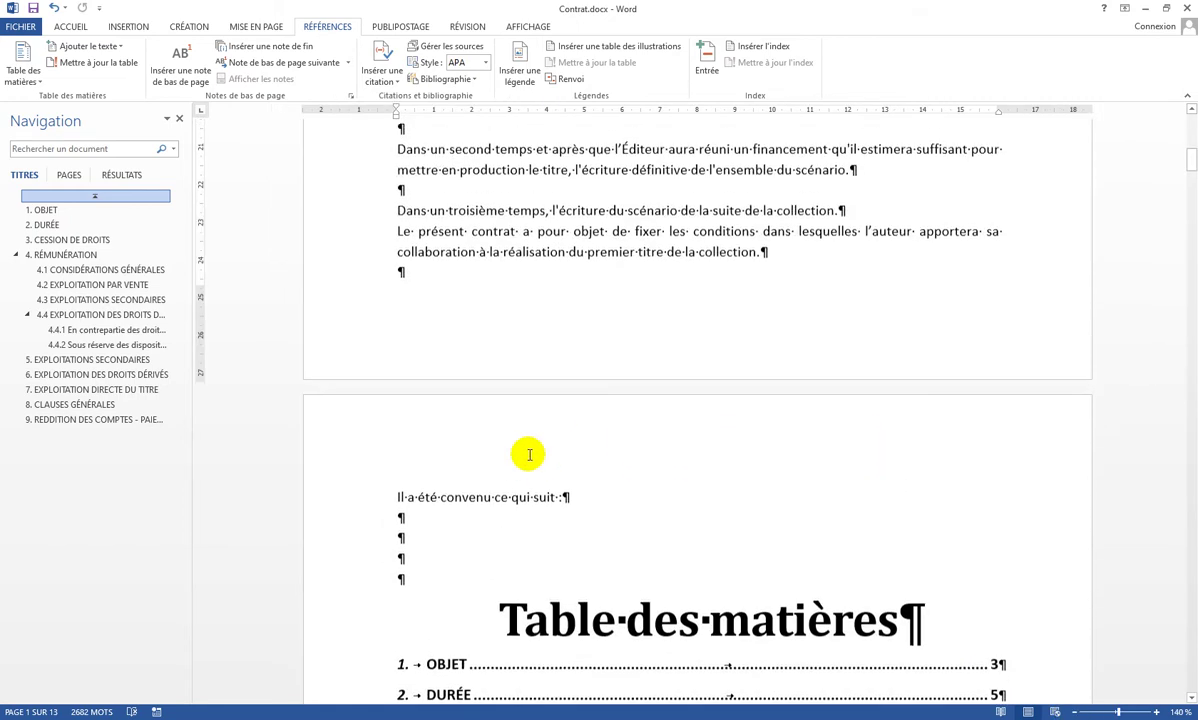
pyautogui.click(362, 502)
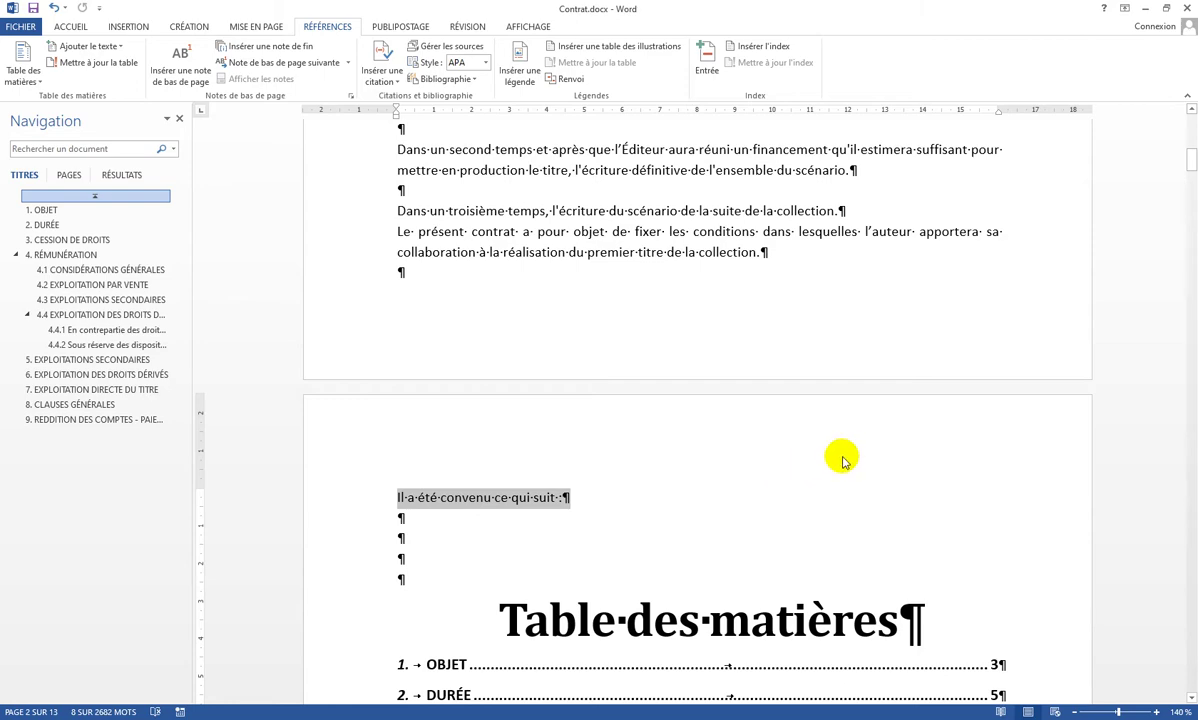
pyautogui.scroll(15, 672, 492)
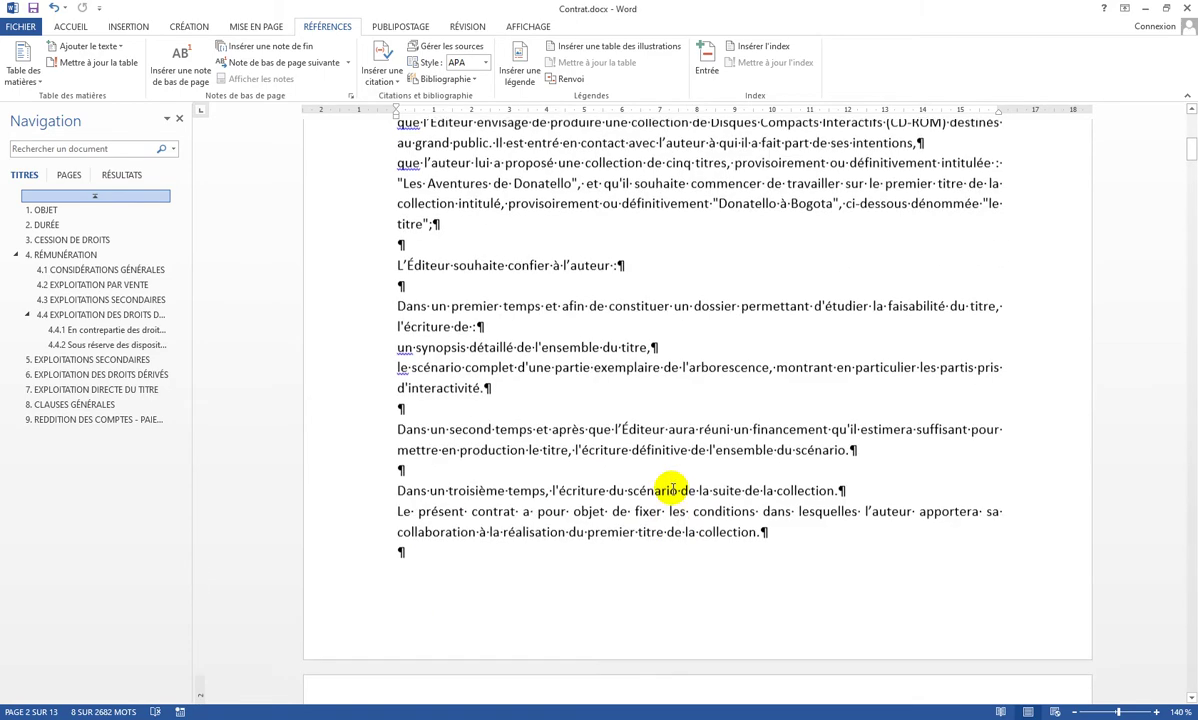
pyautogui.scroll(-2, 420, 387)
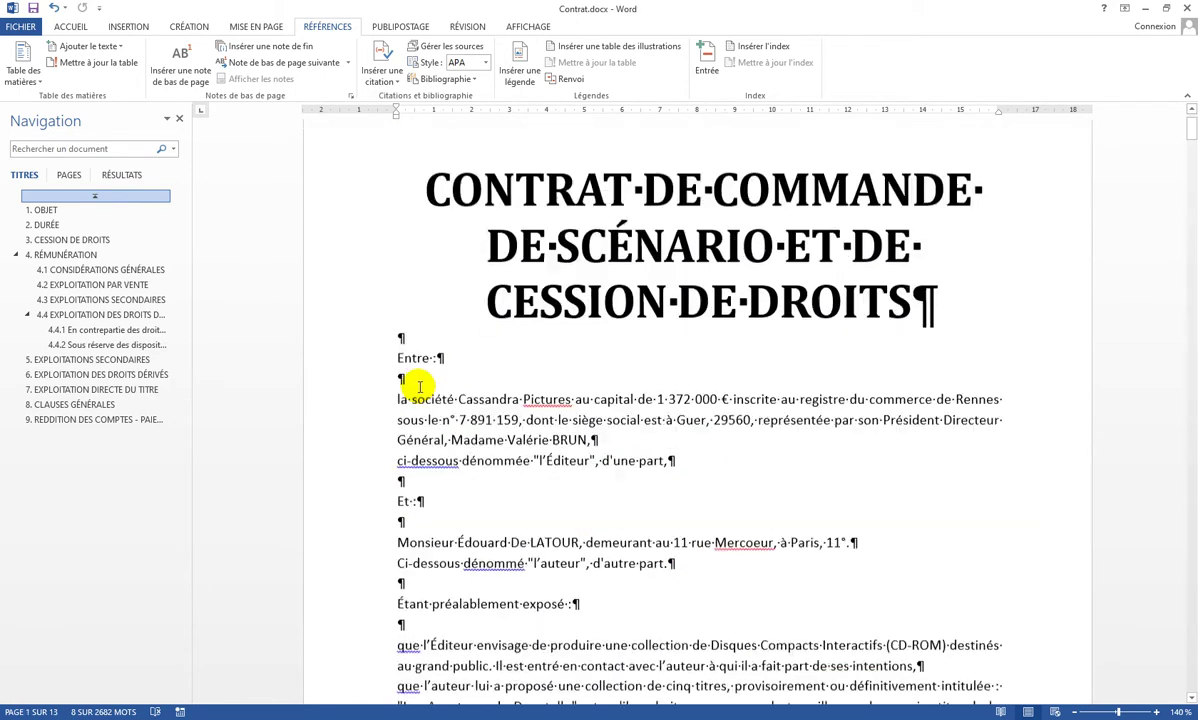
pyautogui.scroll(2, 440, 386)
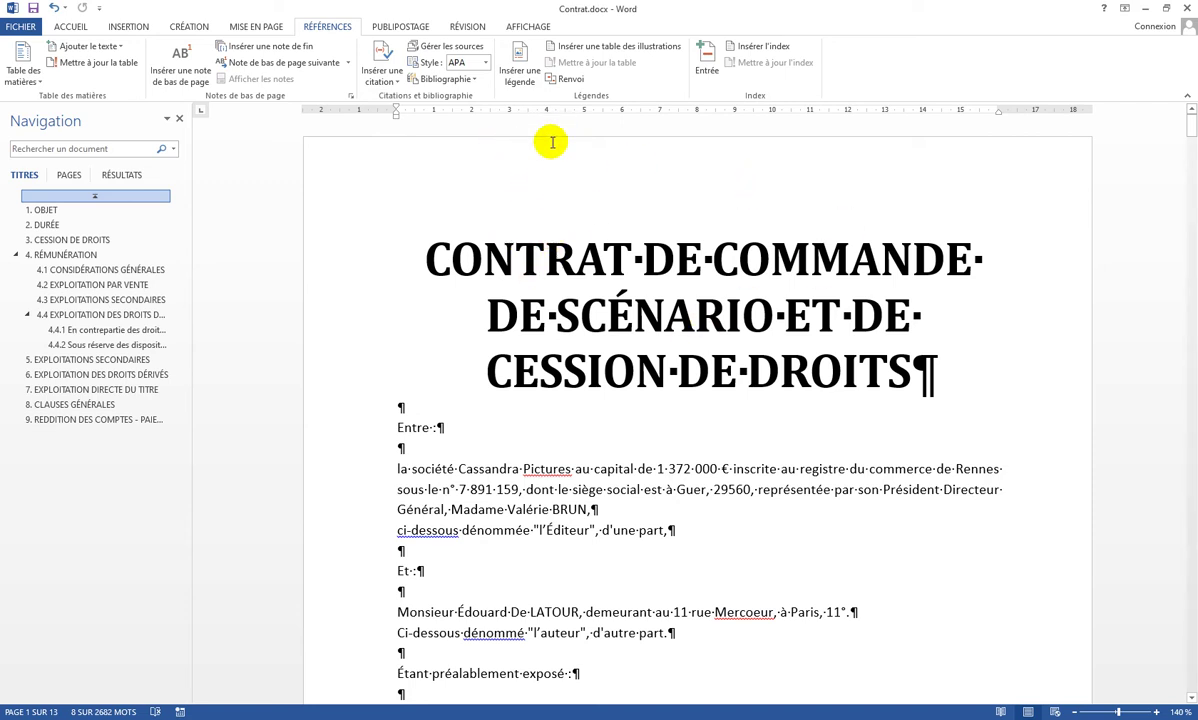
pyautogui.scroll(-10, 433, 503)
pyautogui.scroll(-3, 475, 508)
pyautogui.tripleClick(449, 526)
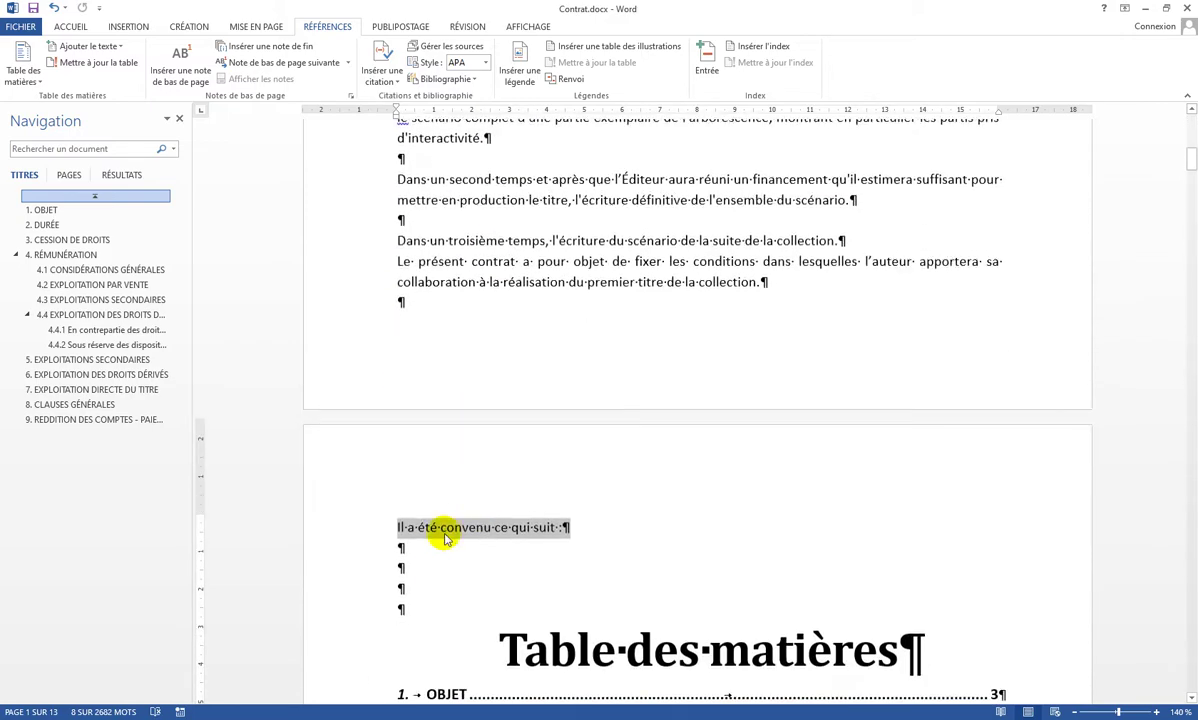
pyautogui.scroll(12, 575, 475)
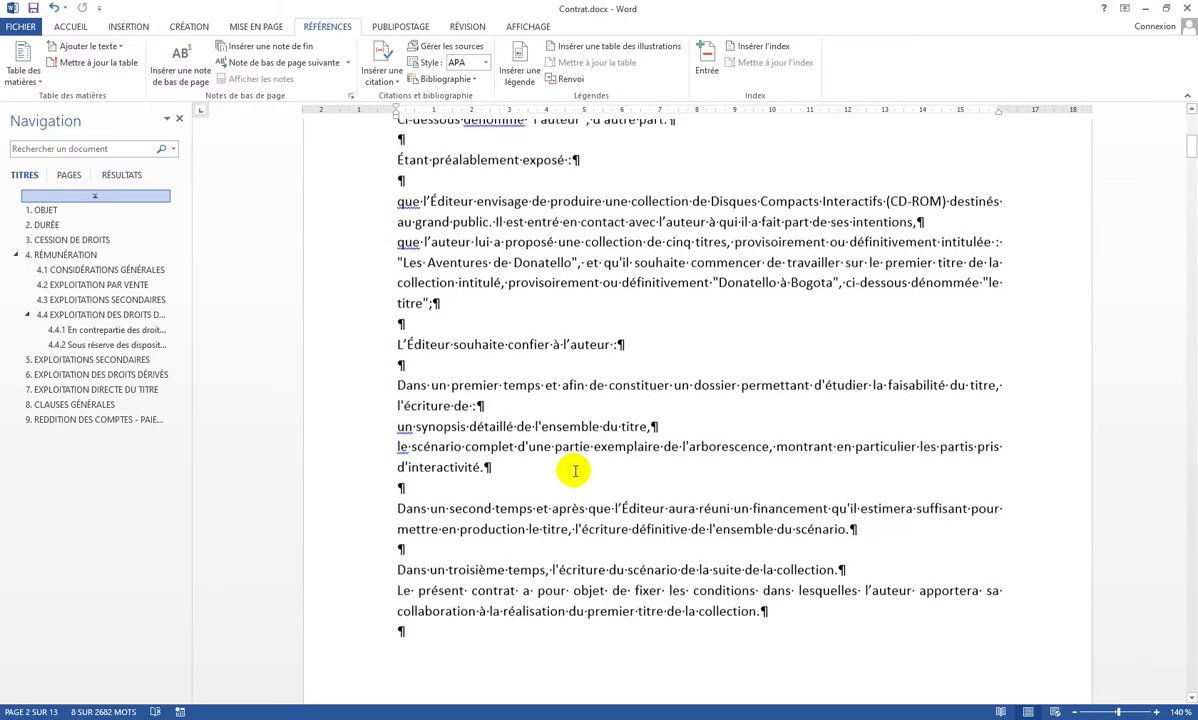
# - Insert a page break at the empty paragraph directly below the contract title and check the pages around it
pyautogui.click(412, 404)
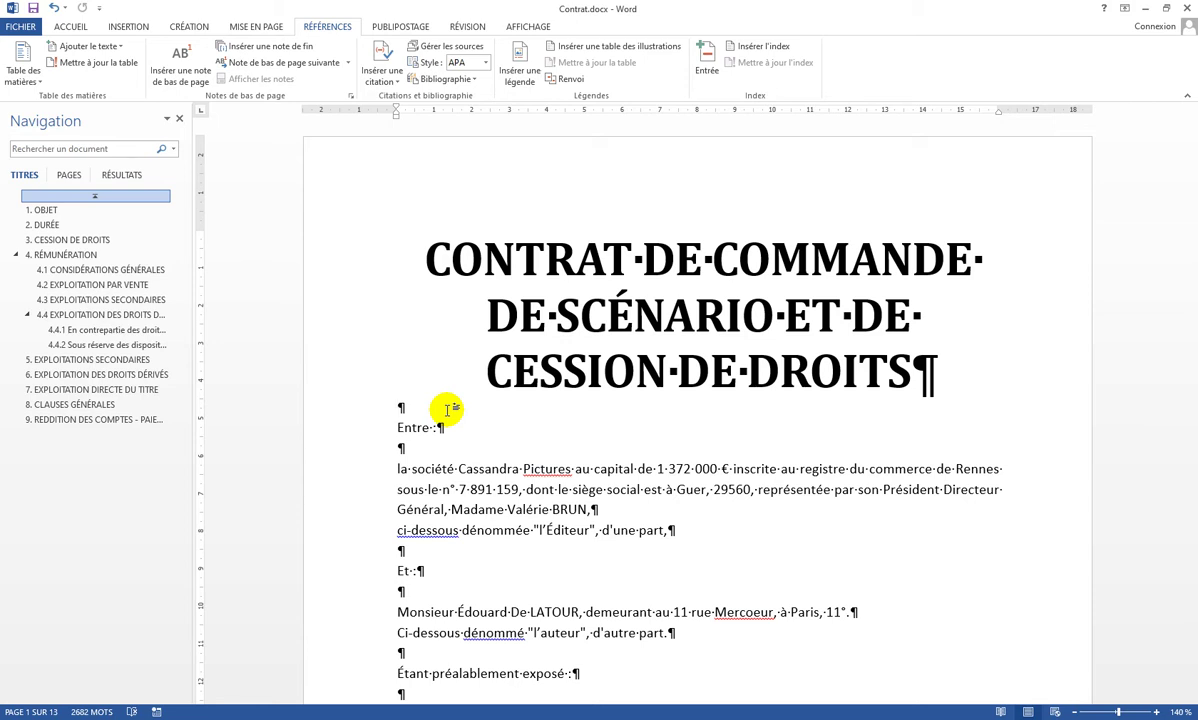
pyautogui.hotkey('ctrl', 'Return')
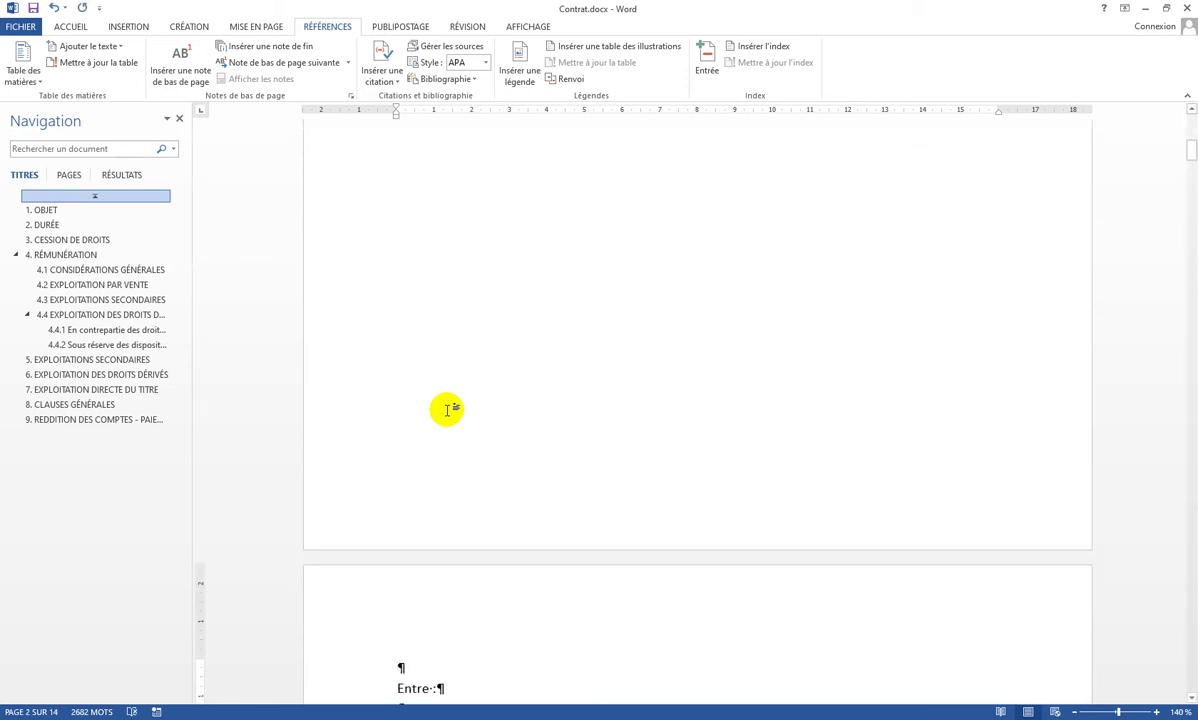
pyautogui.scroll(-12, 447, 410)
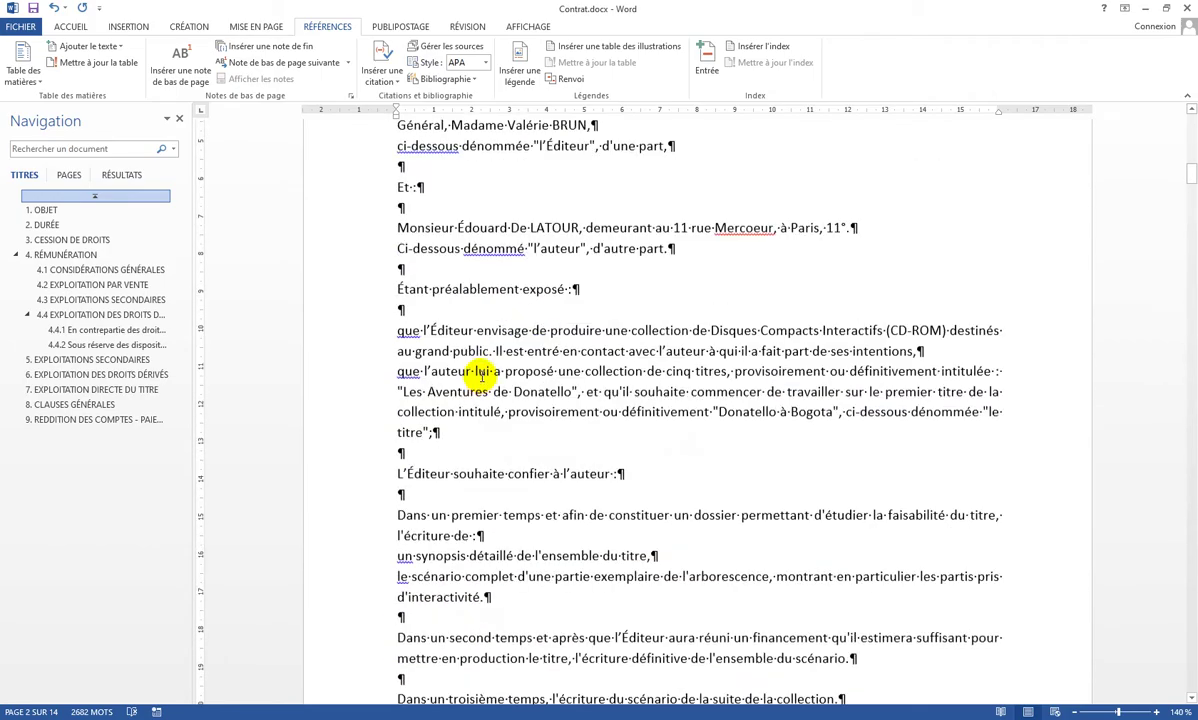
pyautogui.scroll(-3, 515, 375)
pyautogui.scroll(10, 517, 377)
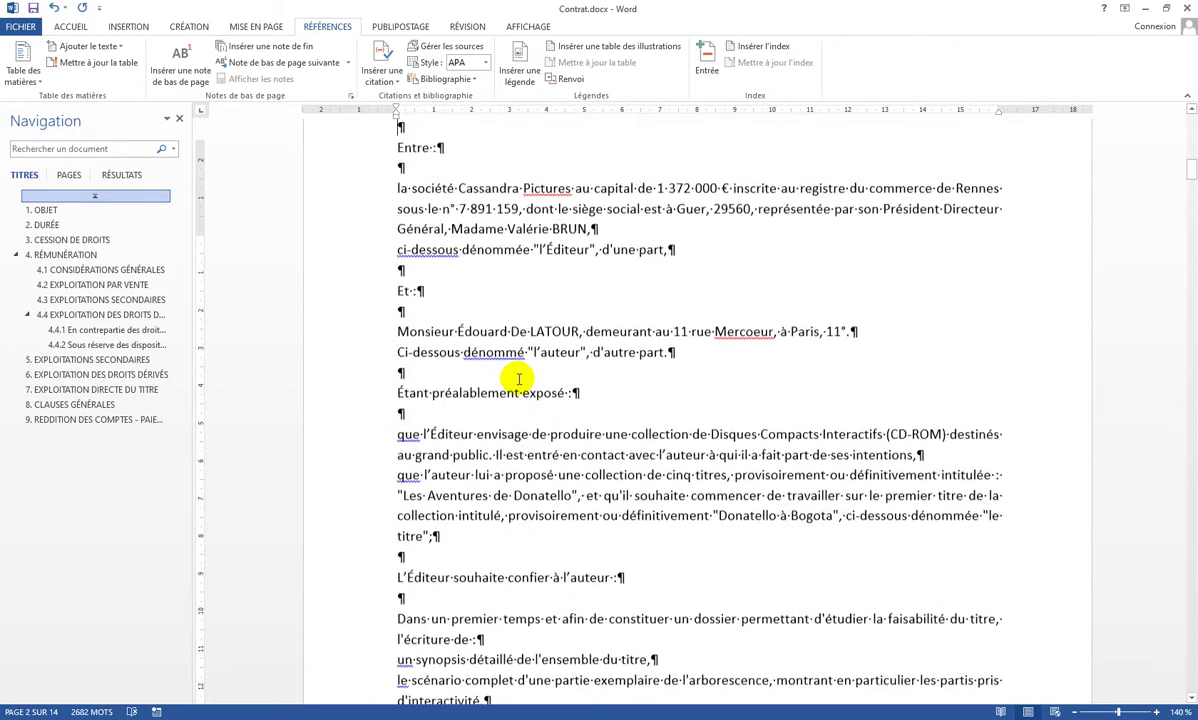
pyautogui.scroll(8, 517, 377)
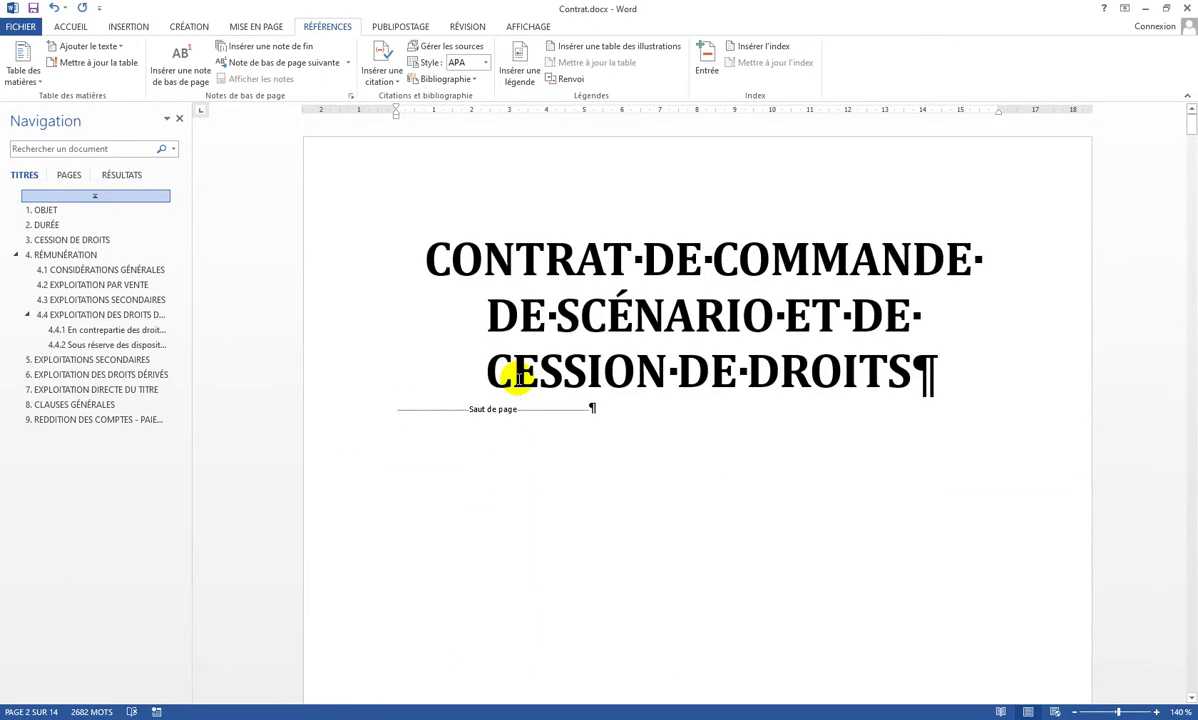
# - Delete the page break line below the contract title
pyautogui.moveTo(422, 407); pyautogui.dragTo(361, 407)
pyautogui.click(535, 388)
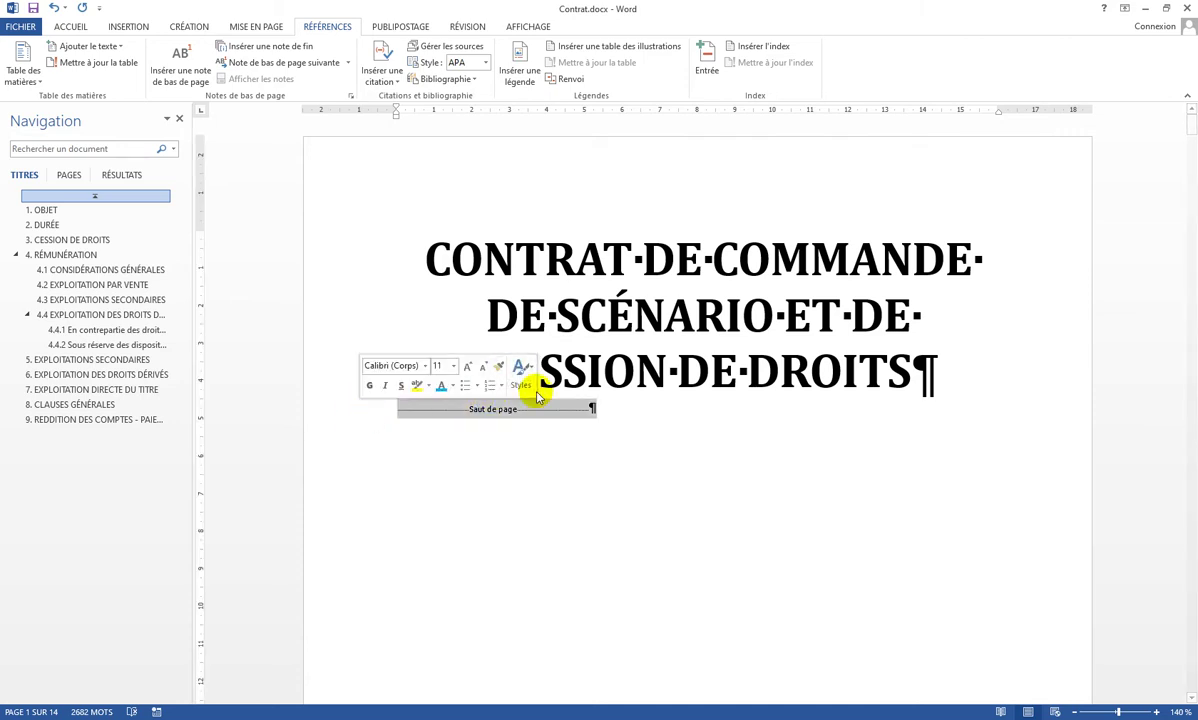
pyautogui.click(350, 408)
pyautogui.click(350, 408)
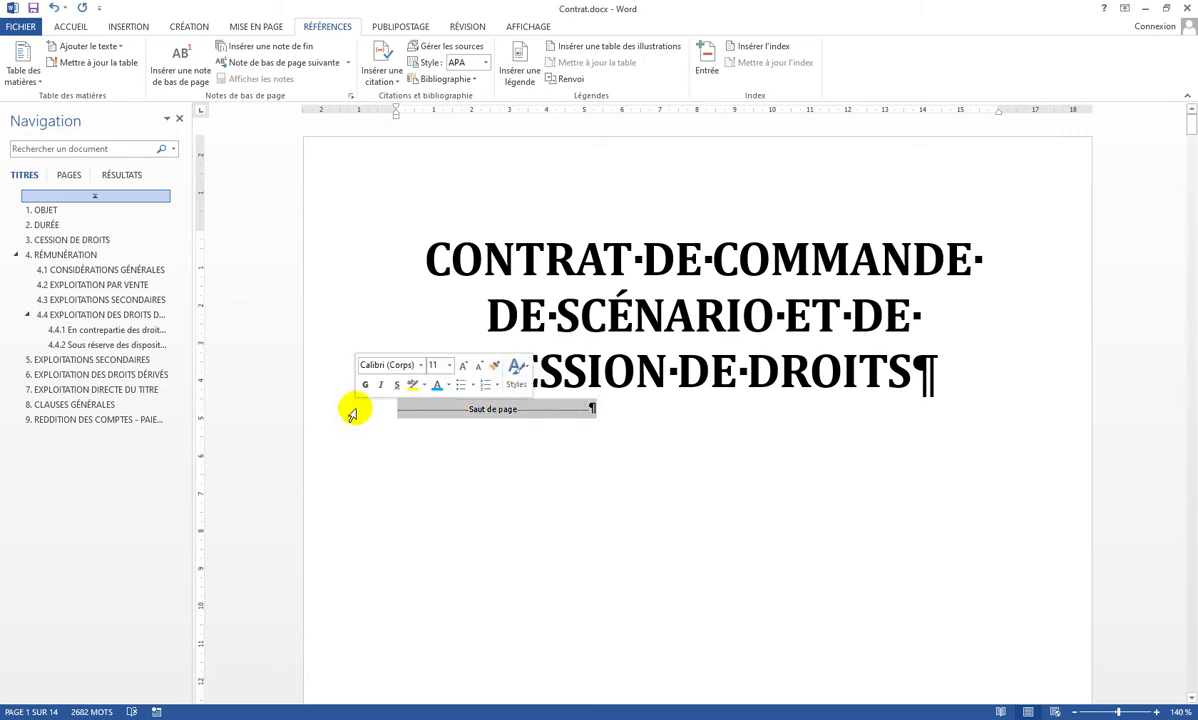
pyautogui.click(463, 414)
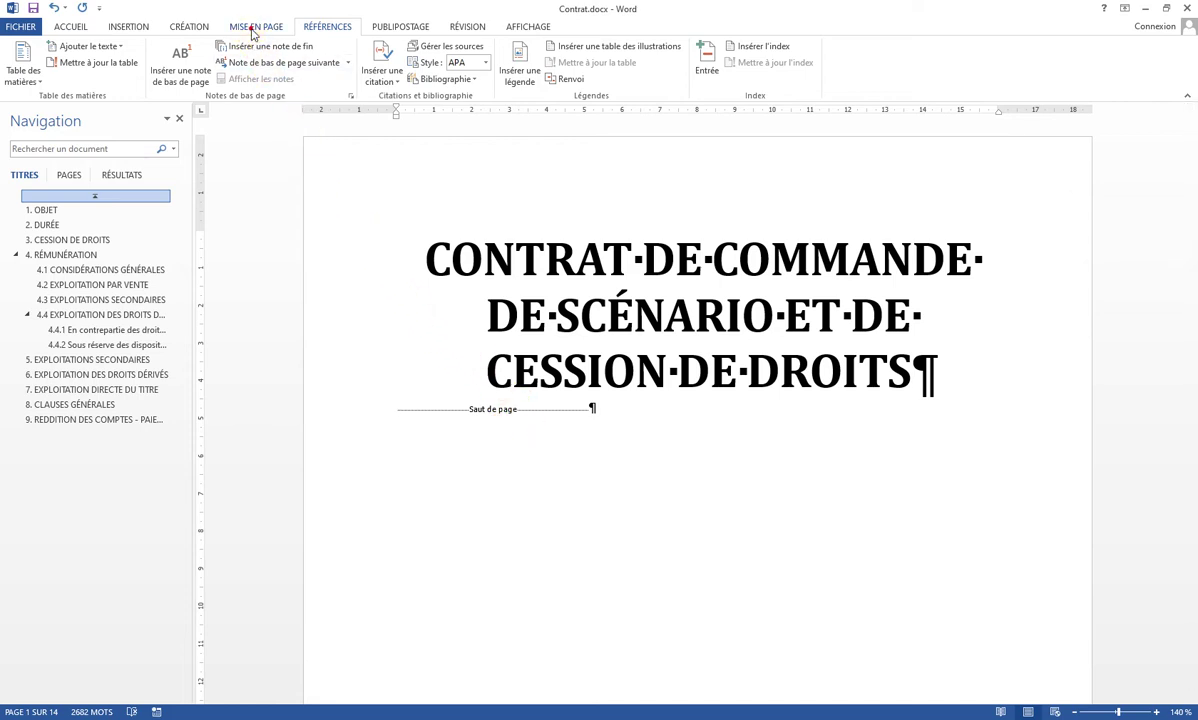
pyautogui.click(252, 28)
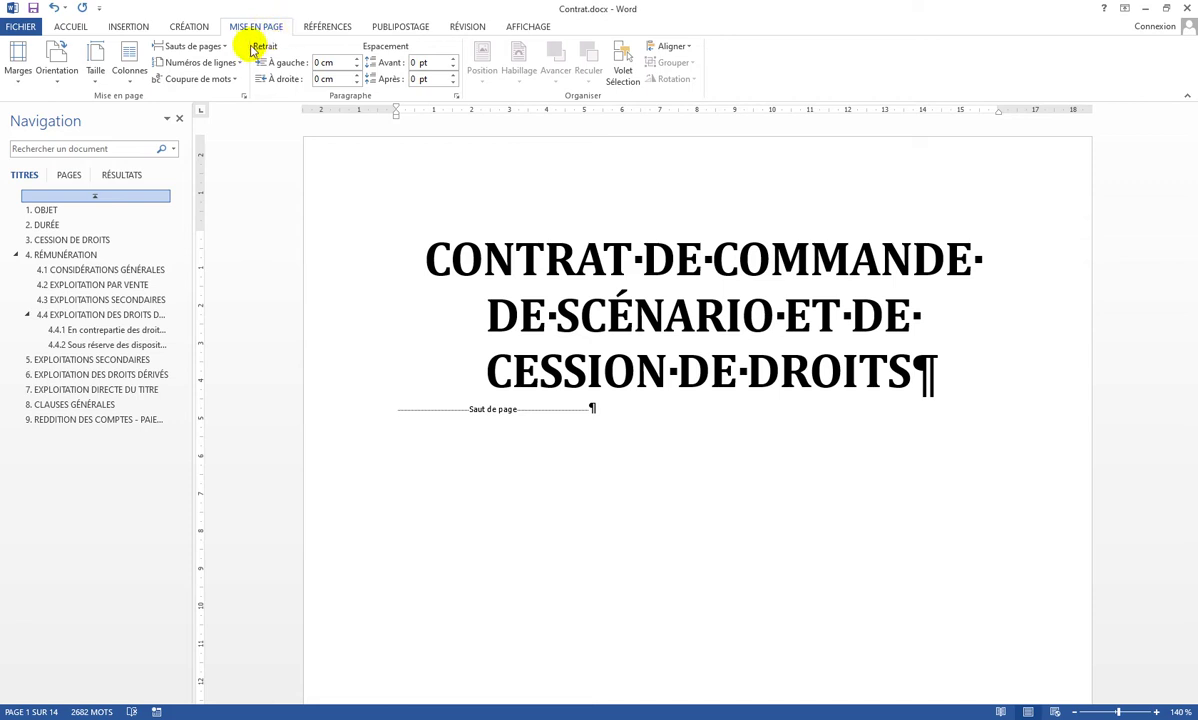
pyautogui.click(358, 412)
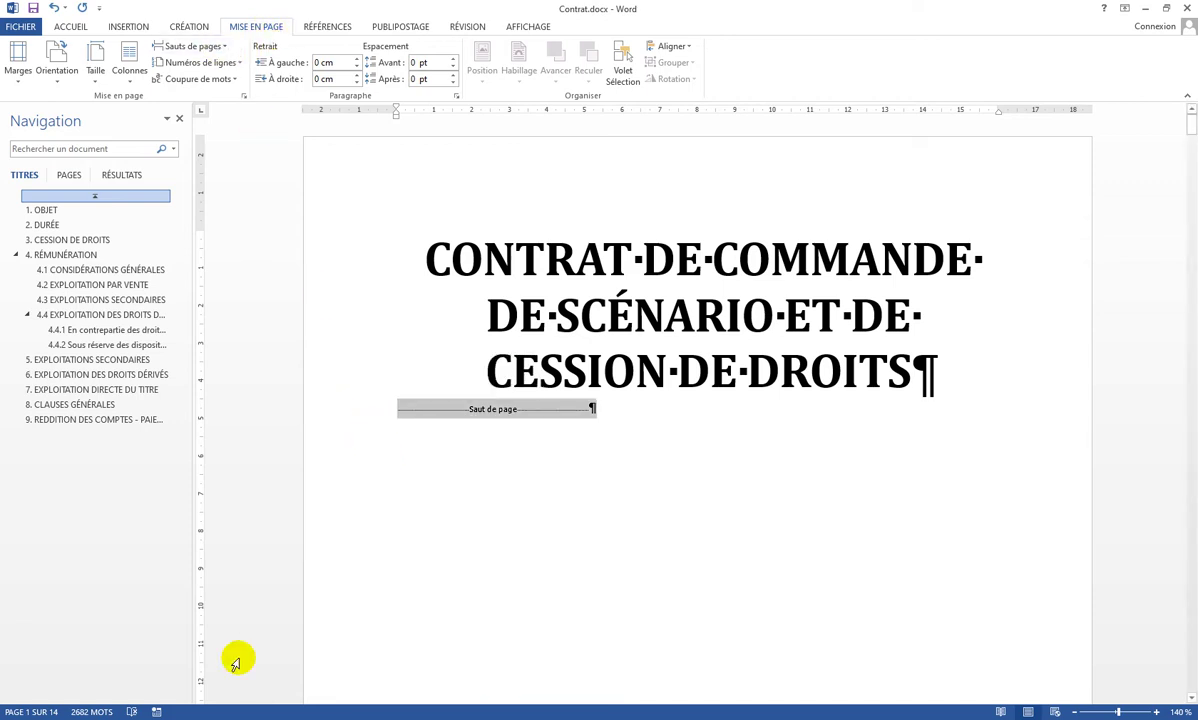
pyautogui.press('Delete')
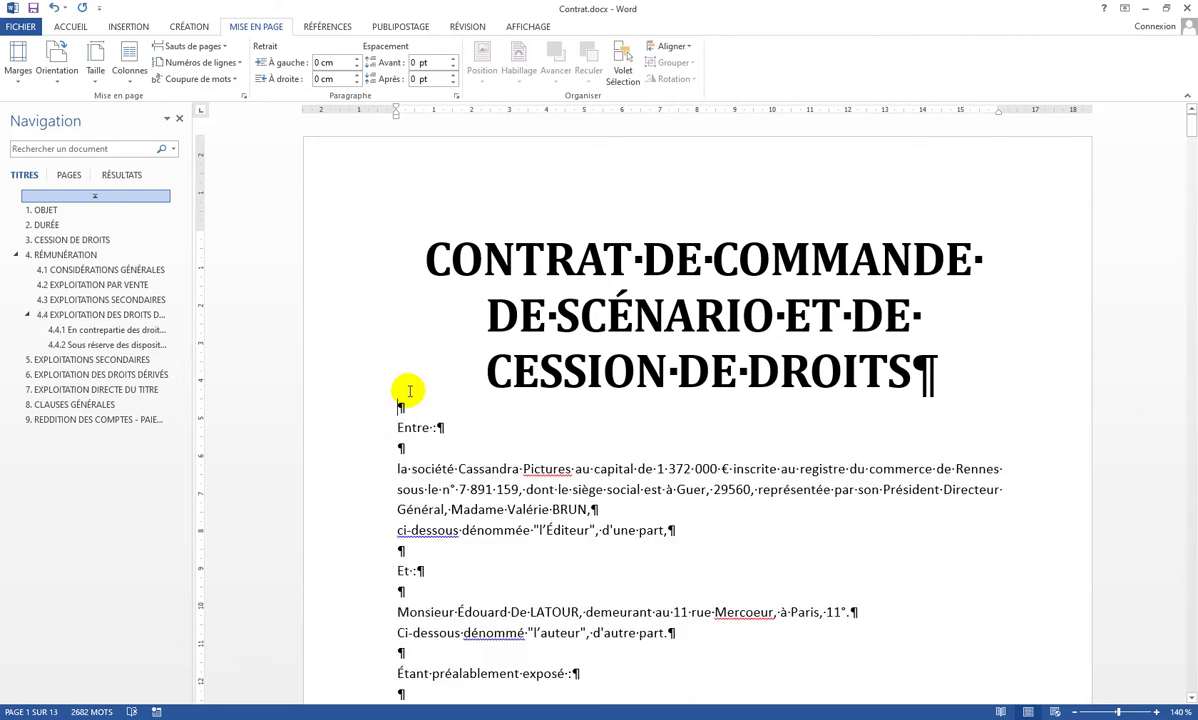
# - Insert a page break of type Page between the contract title and "Entre :", and review the following pages
pyautogui.click(188, 47)
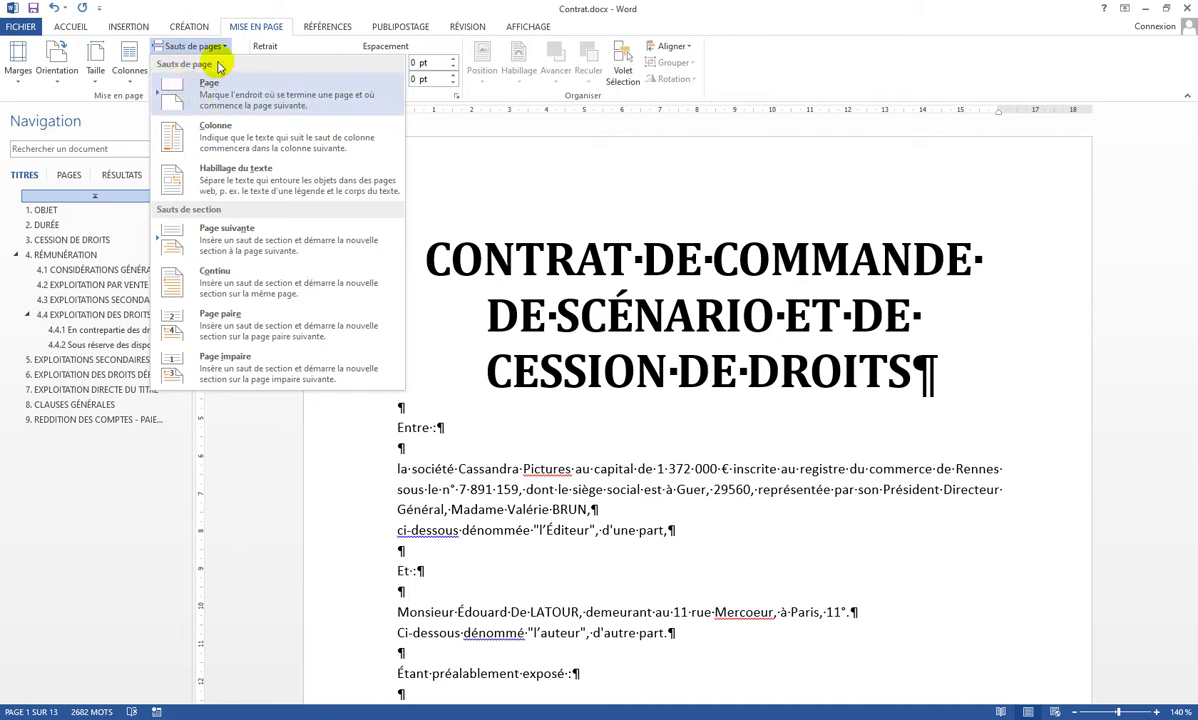
pyautogui.click(206, 88)
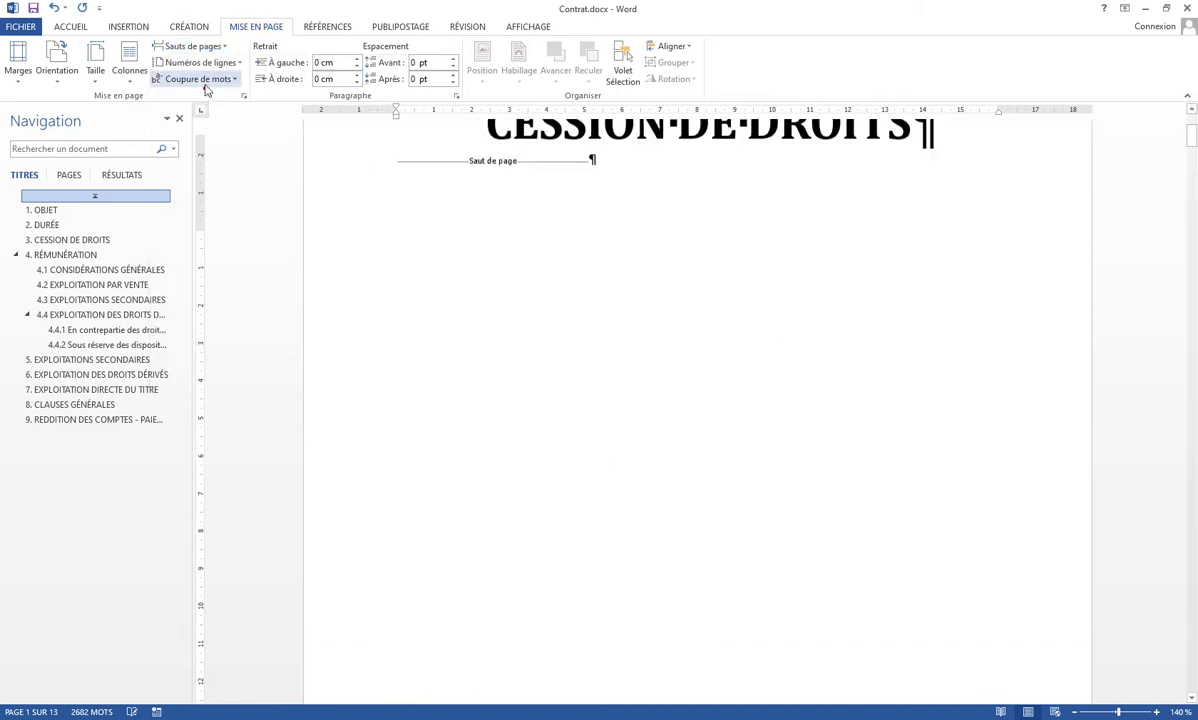
pyautogui.scroll(10, 565, 358)
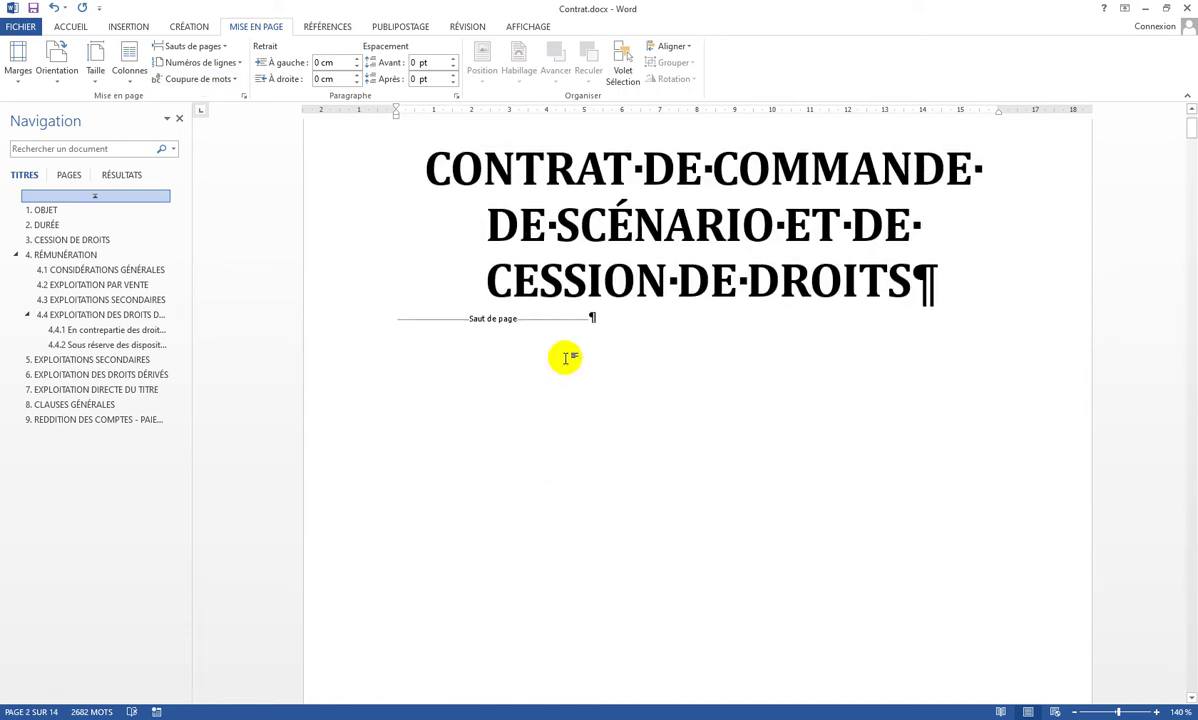
pyautogui.scroll(-10, 565, 358)
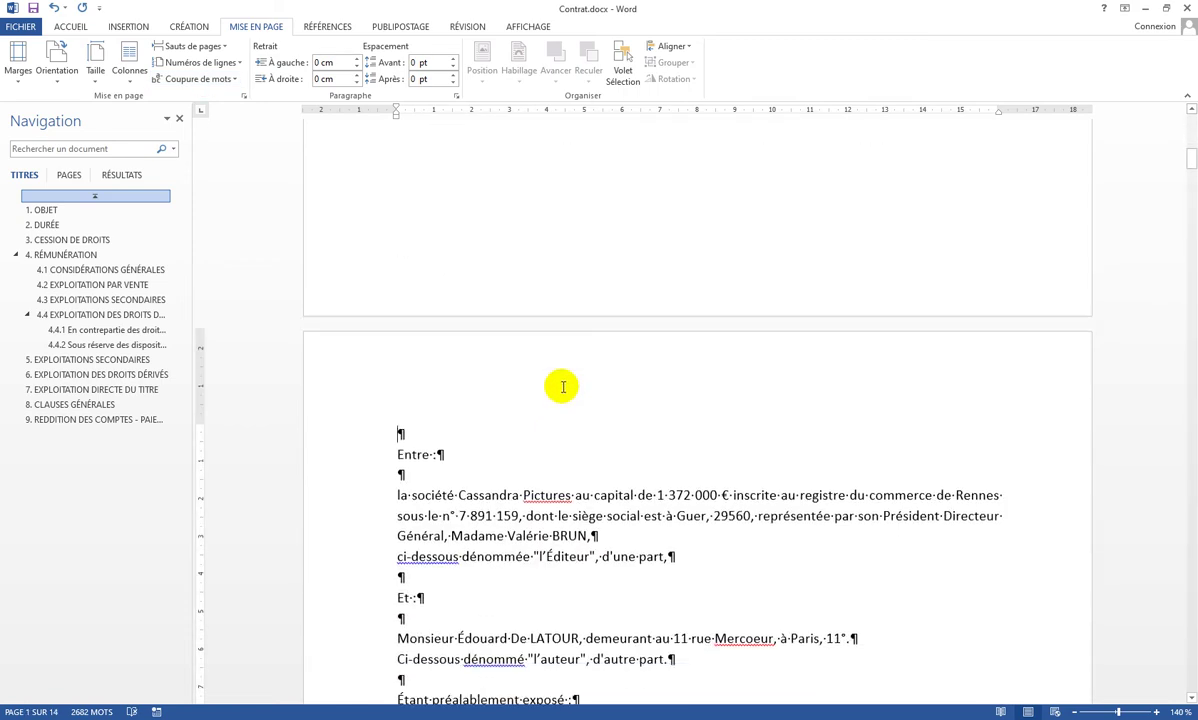
pyautogui.scroll(-10, 563, 386)
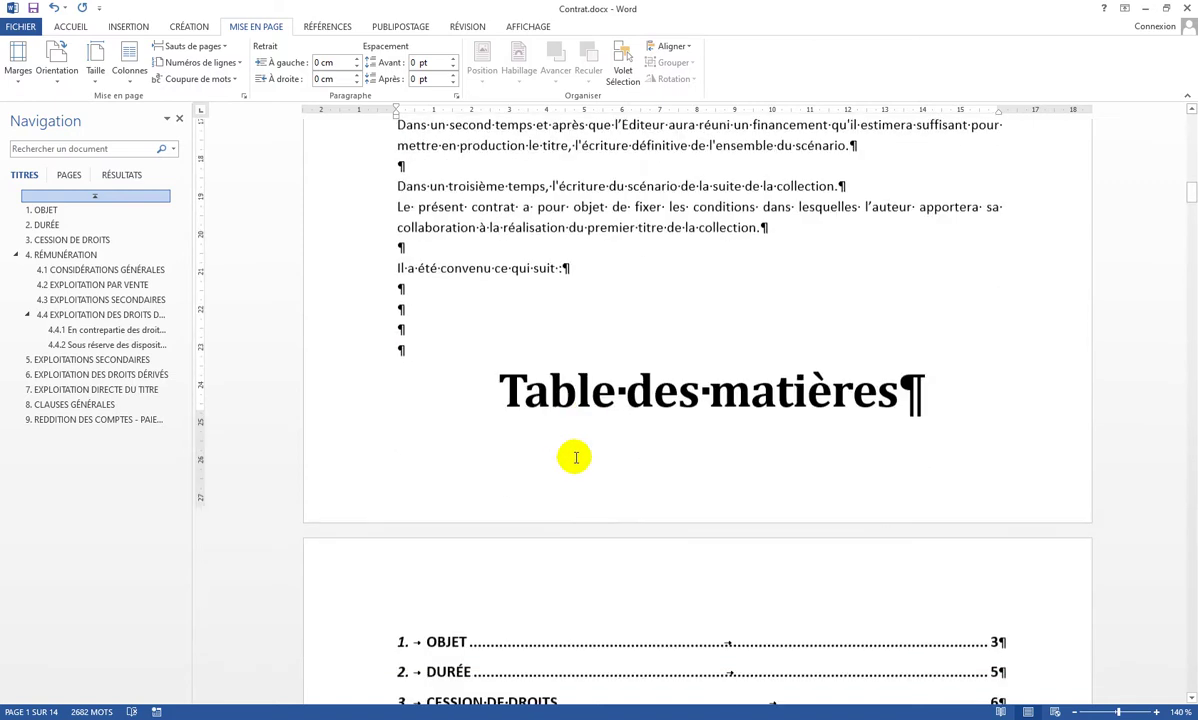
# - Show the section number in the status bar, with the cursor placed in the text above the table of contents
pyautogui.click(456, 328)
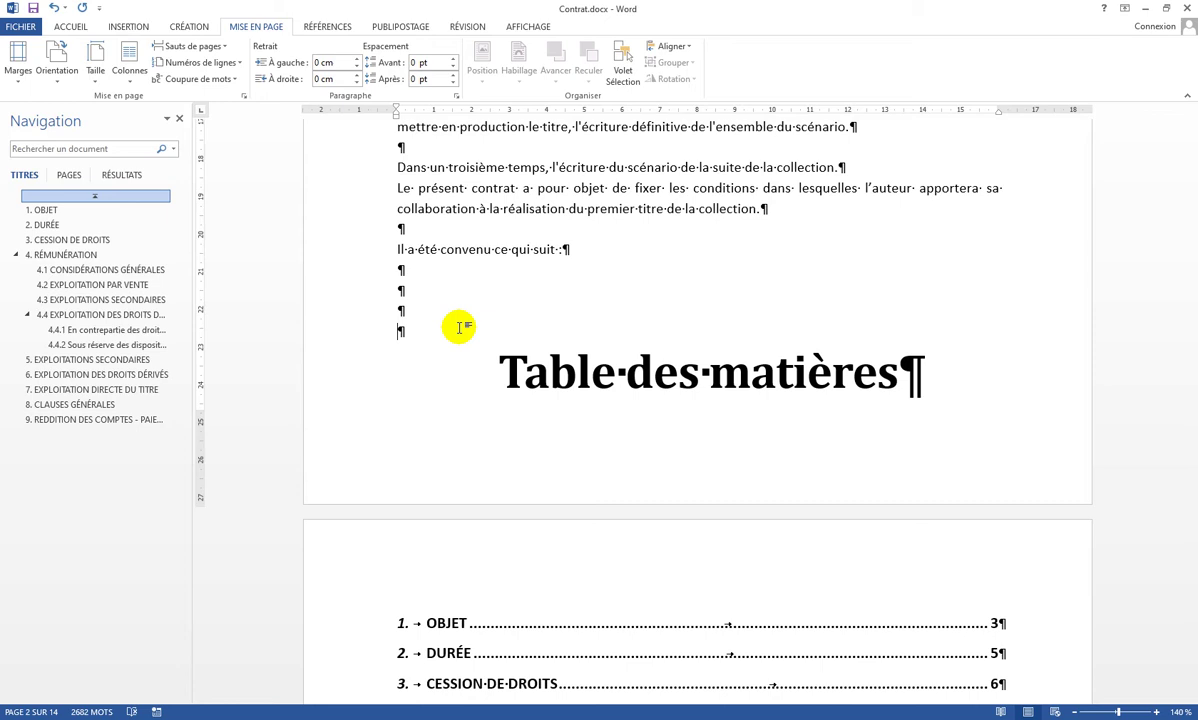
pyautogui.rightClick(201, 712)
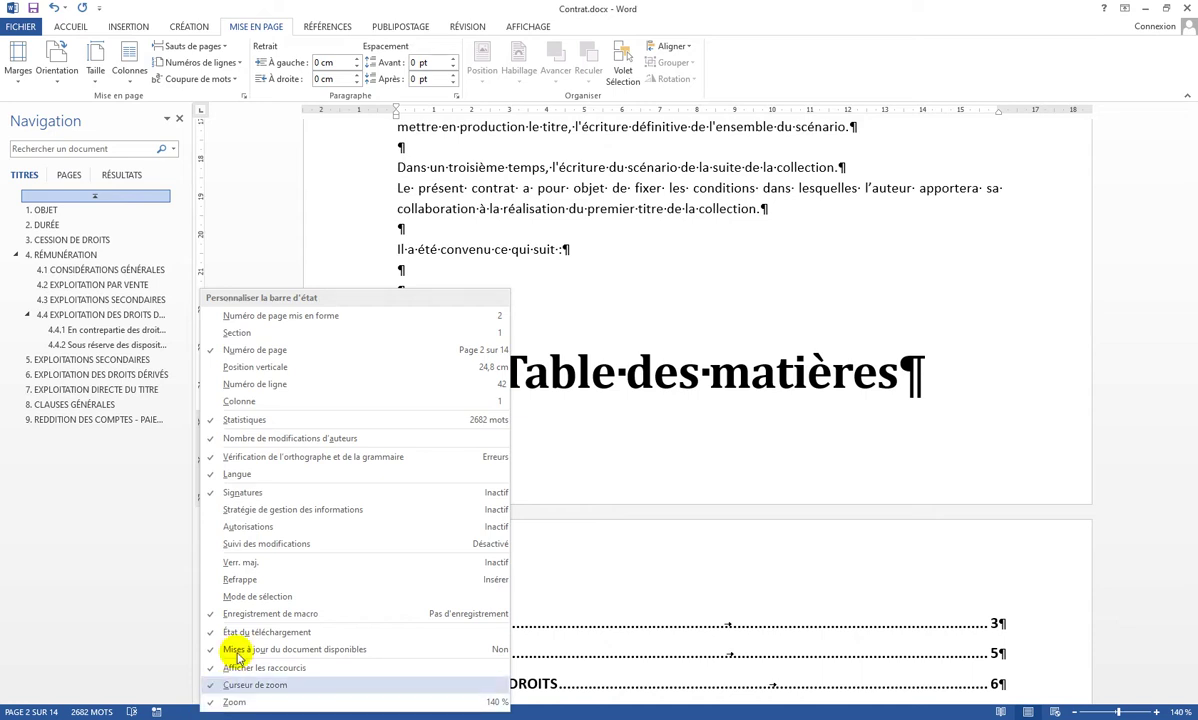
pyautogui.click(251, 334)
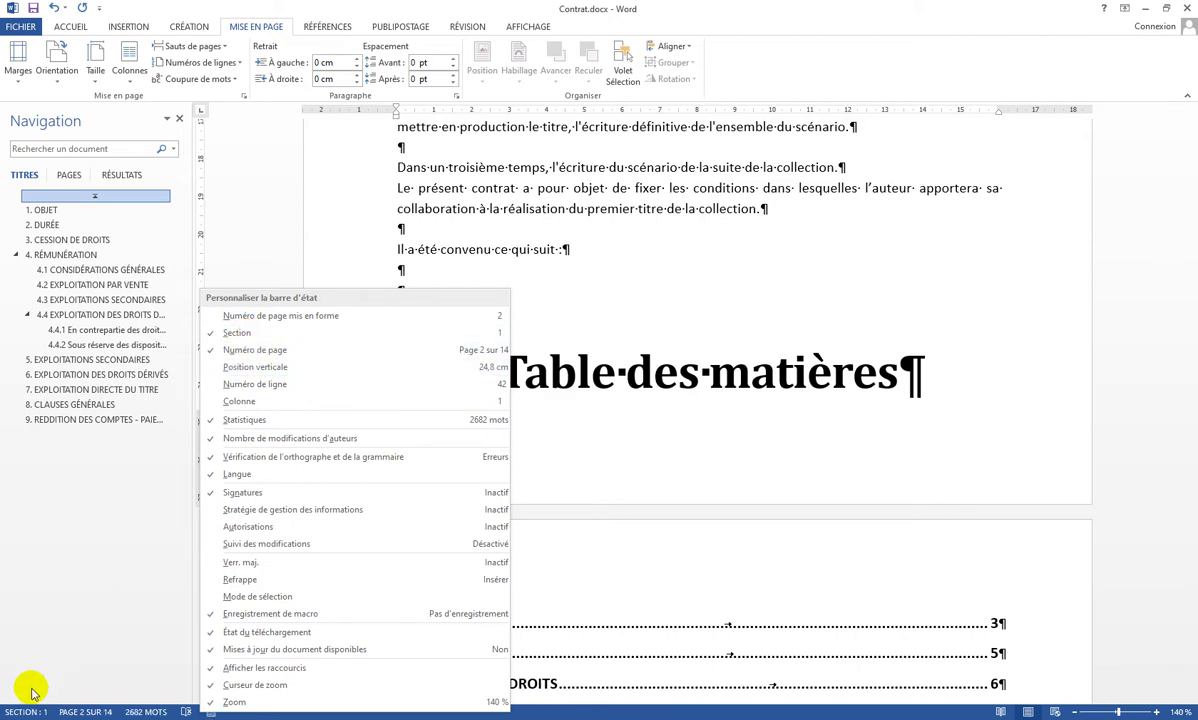
pyautogui.click(603, 240)
pyautogui.click(607, 248)
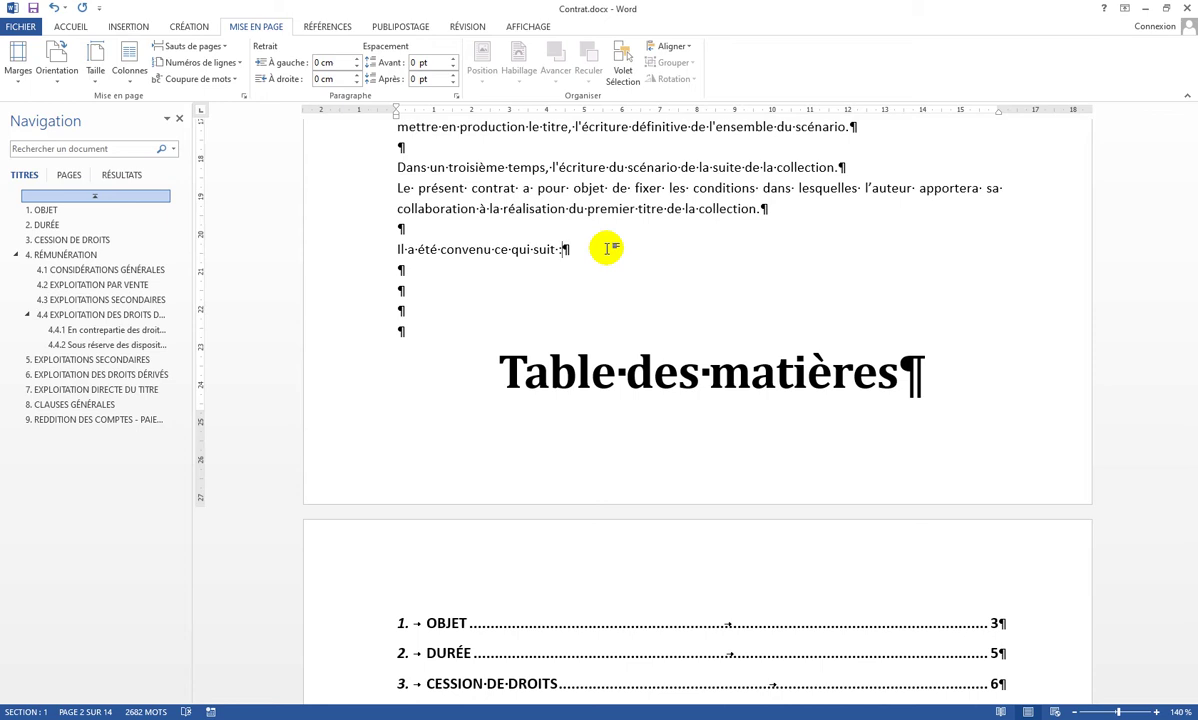
# - Check the section number at the end of the document, around Clauses générales and Reddition des comptes - Paiement
pyautogui.hotkey('ctrl', 'End')
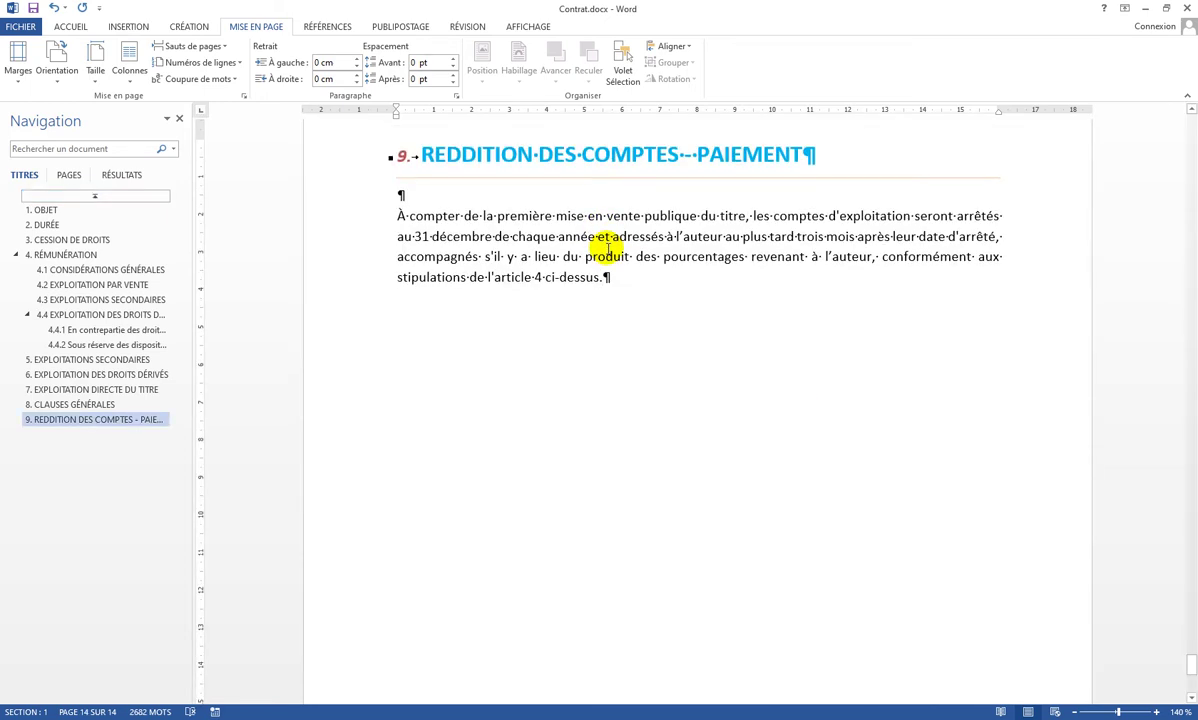
pyautogui.scroll(10, 628, 321)
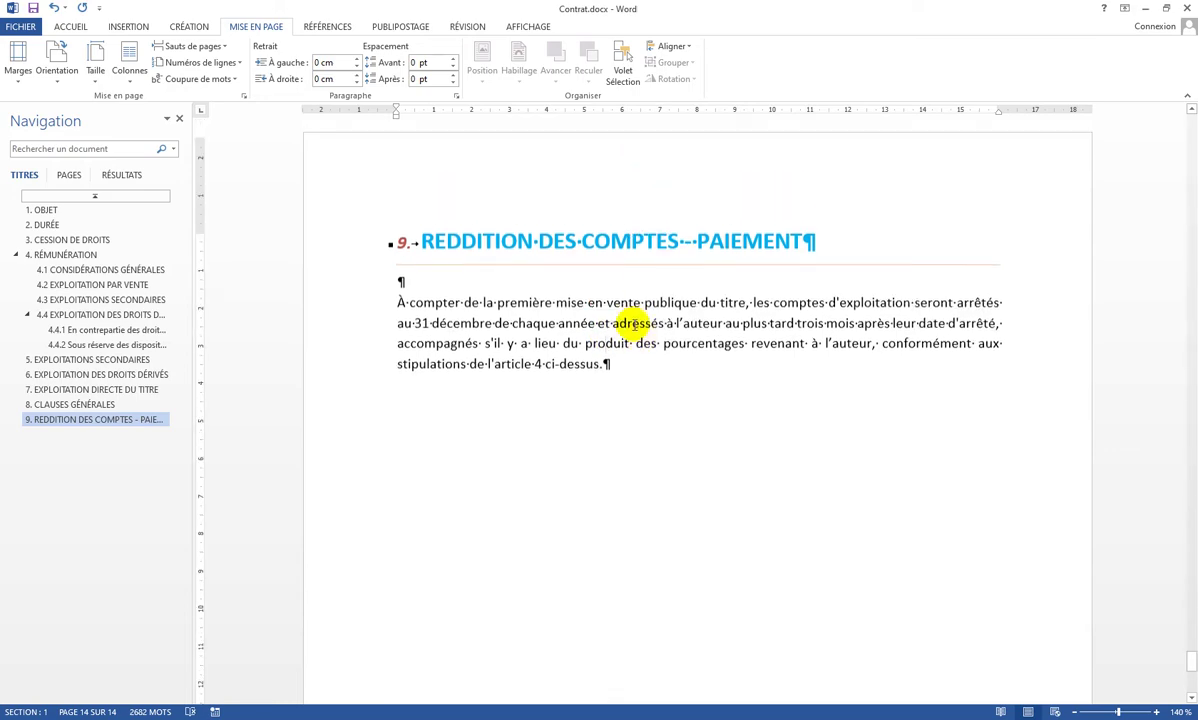
pyautogui.scroll(3, 623, 342)
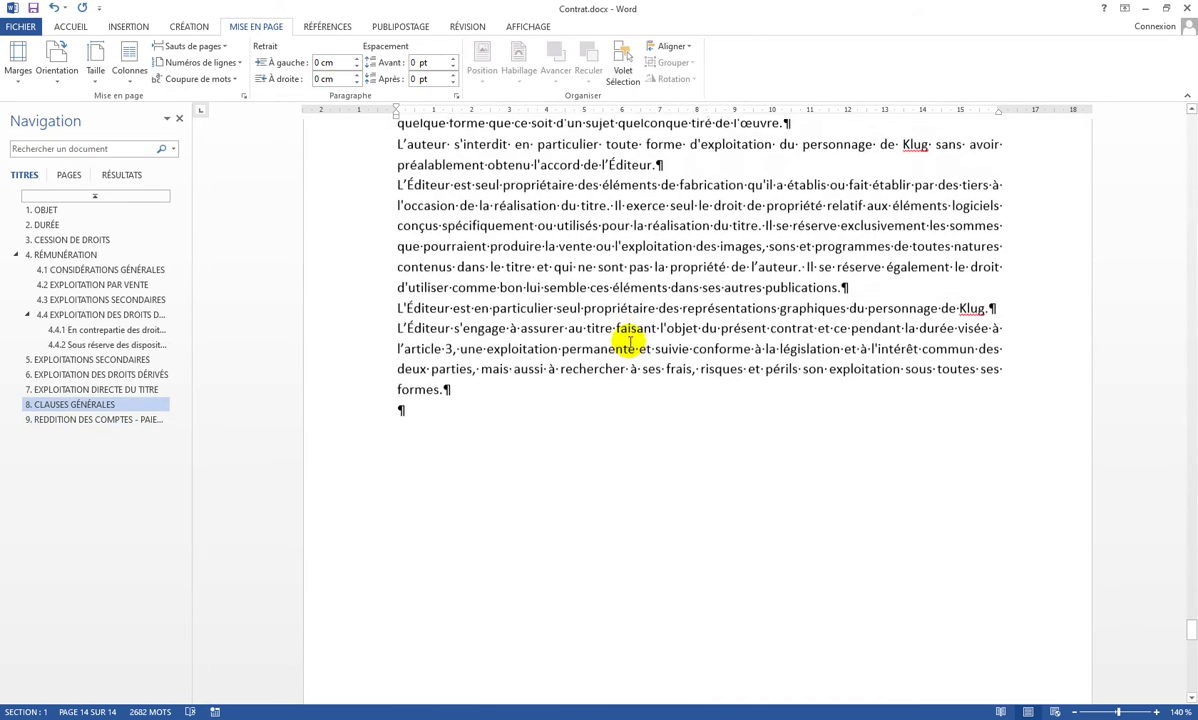
pyautogui.scroll(-8, 623, 338)
pyautogui.scroll(-3, 645, 414)
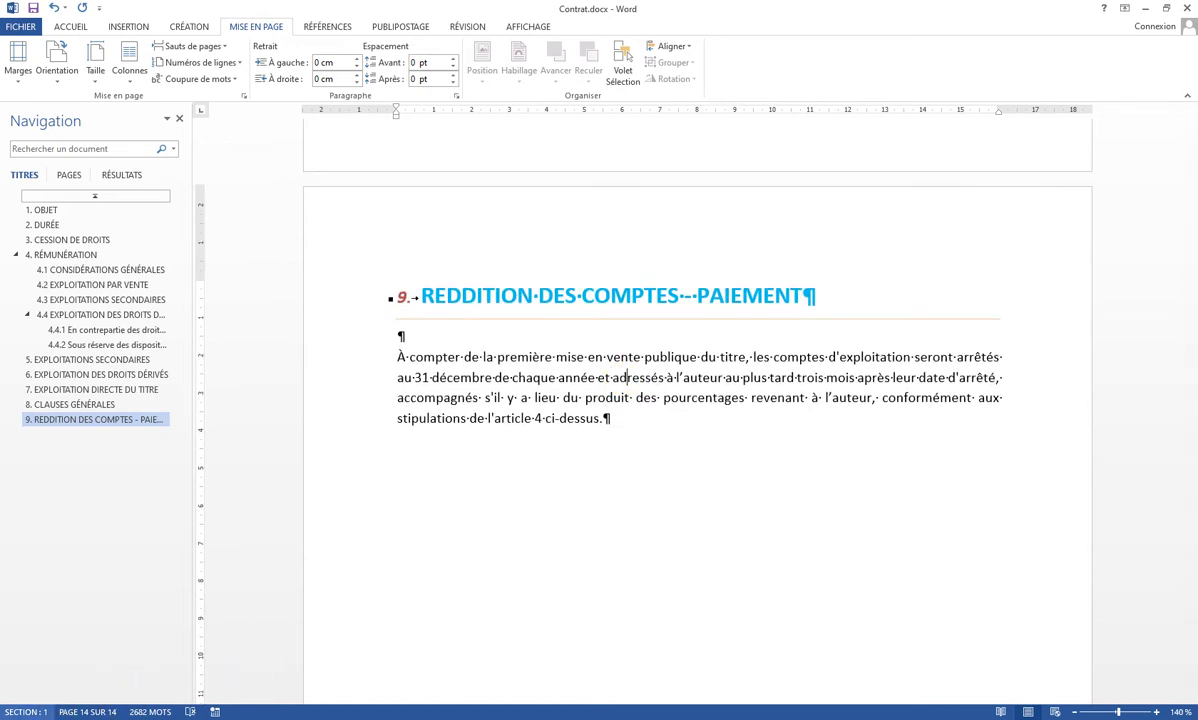
pyautogui.click(707, 423)
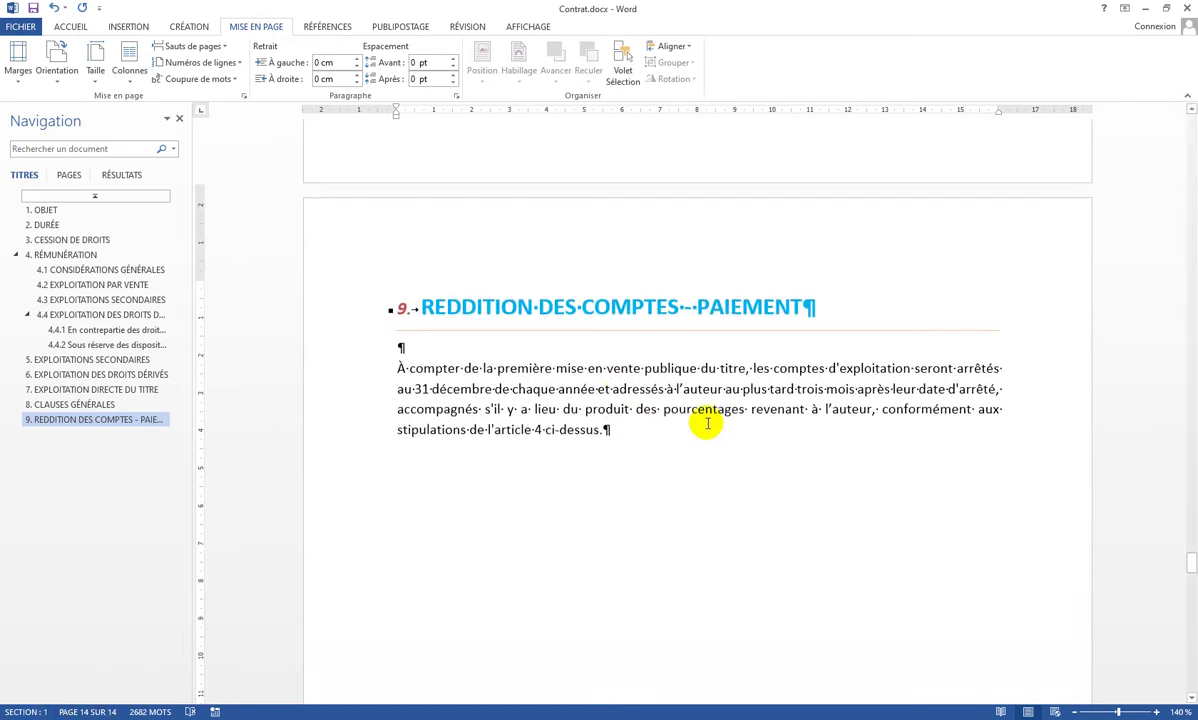
# - Insert a Page suivante section break at the last empty paragraph directly above the "Table des matières" heading
pyautogui.hotkey('ctrl', 'Home')
pyautogui.scroll(-5, 717, 417)
pyautogui.scroll(-12, 717, 417)
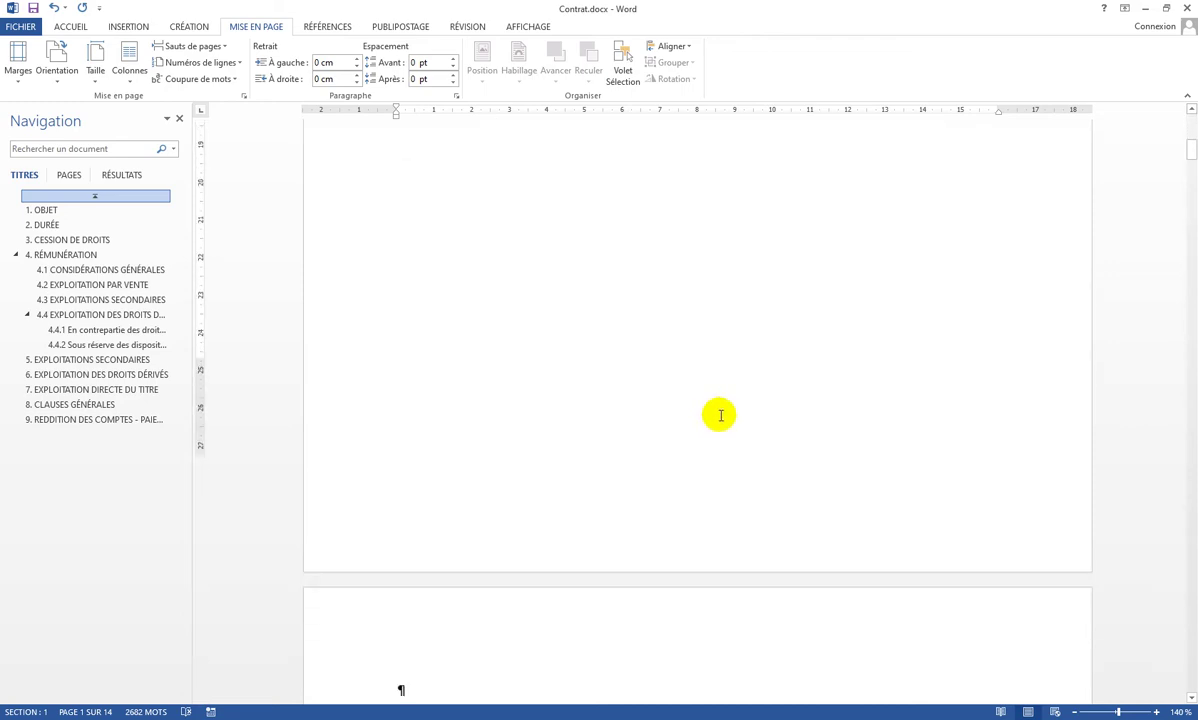
pyautogui.scroll(-3, 727, 405)
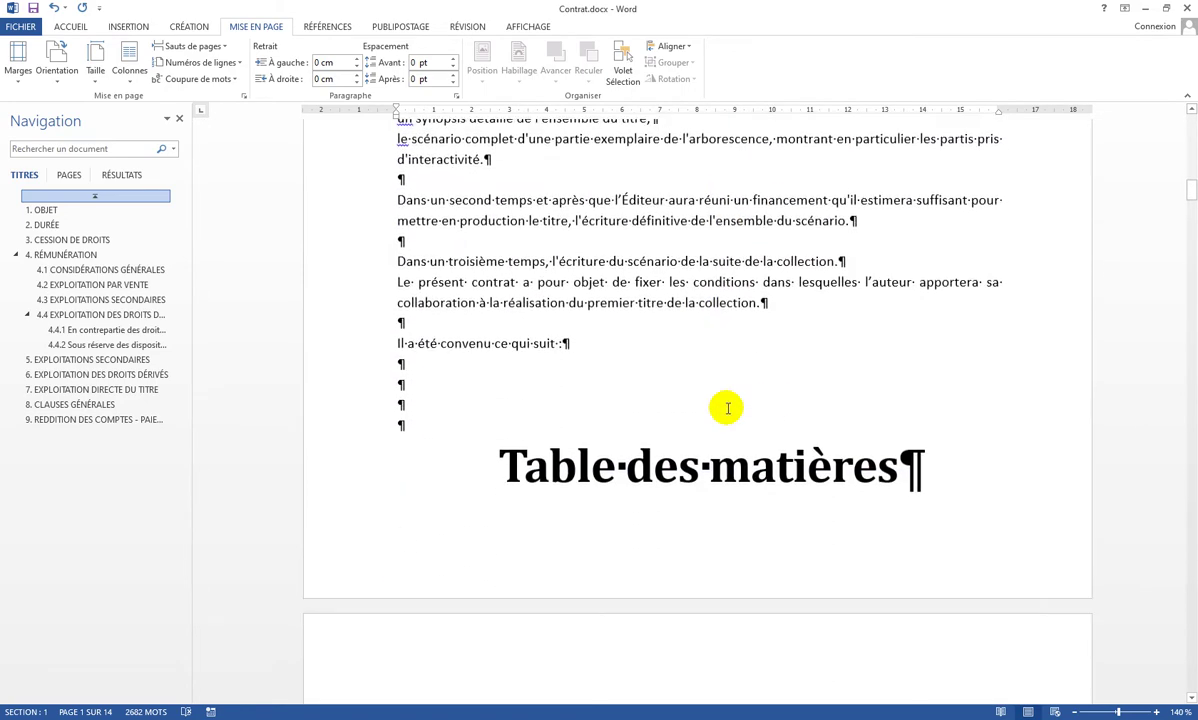
pyautogui.click(425, 421)
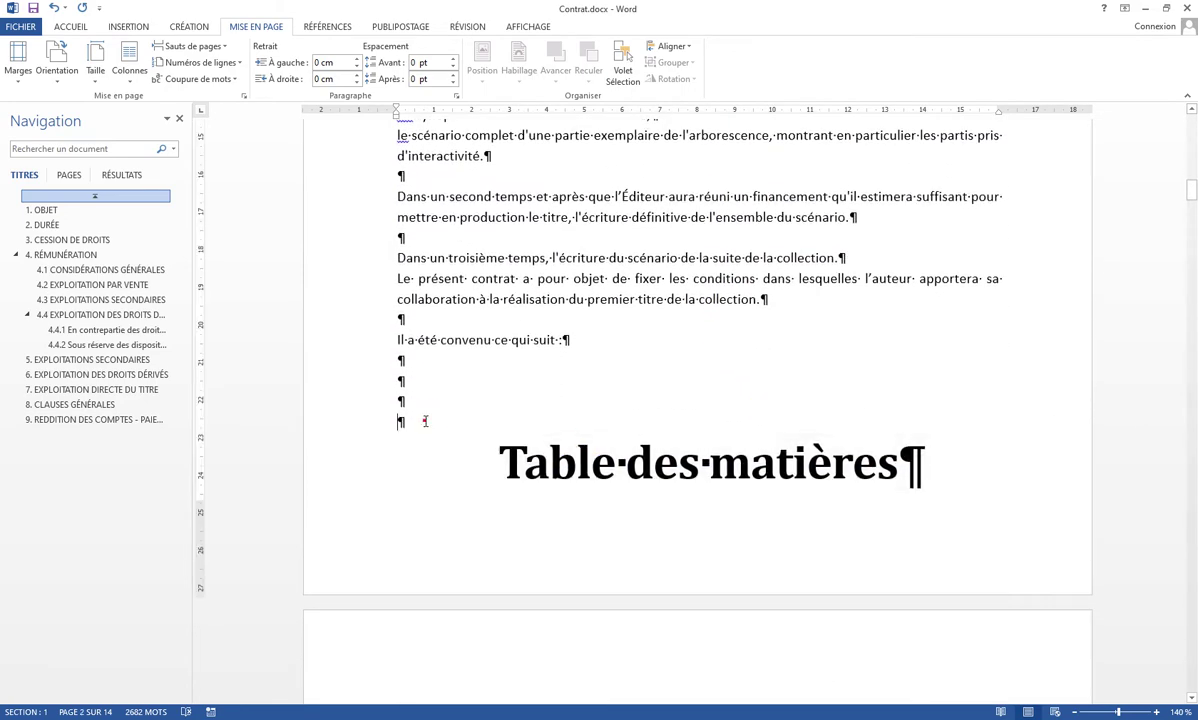
pyautogui.click(366, 419)
pyautogui.click(449, 415)
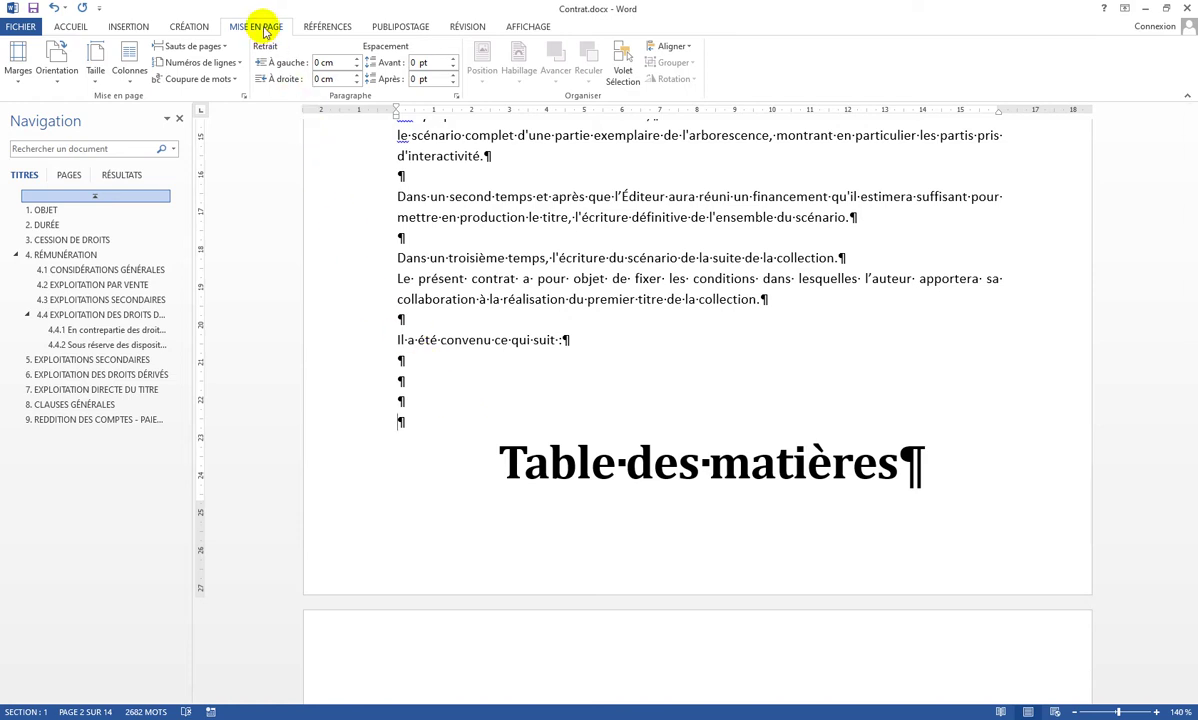
pyautogui.click(218, 52)
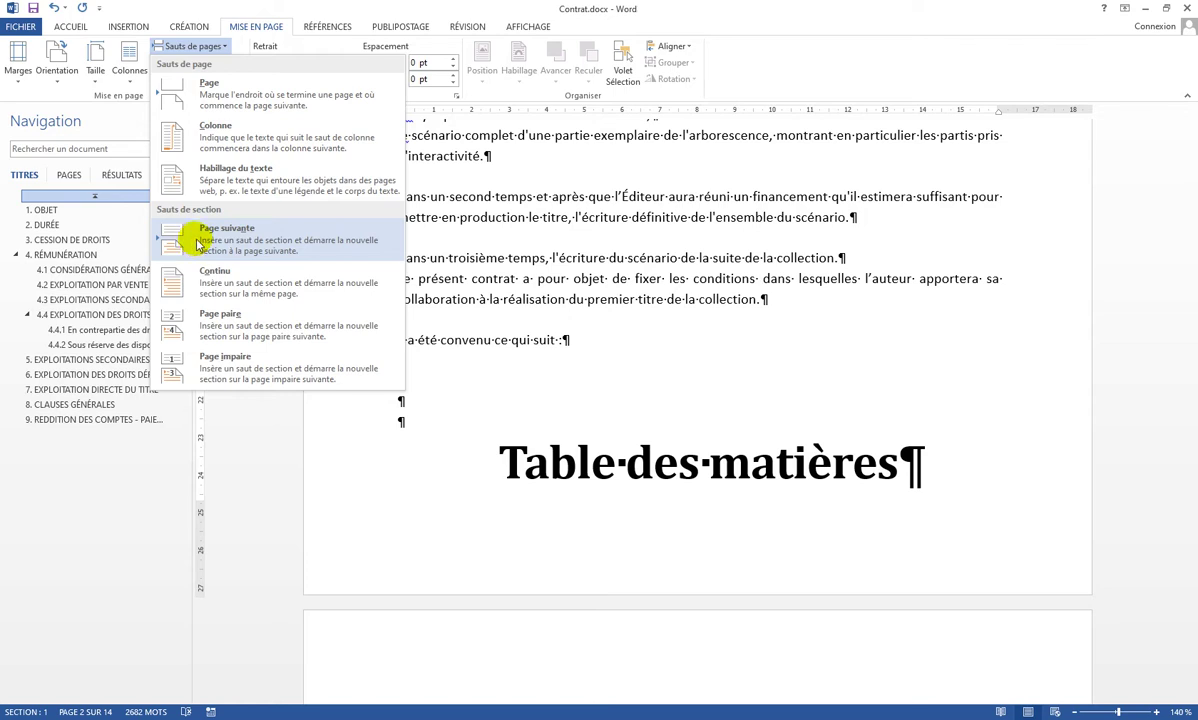
pyautogui.click(199, 243)
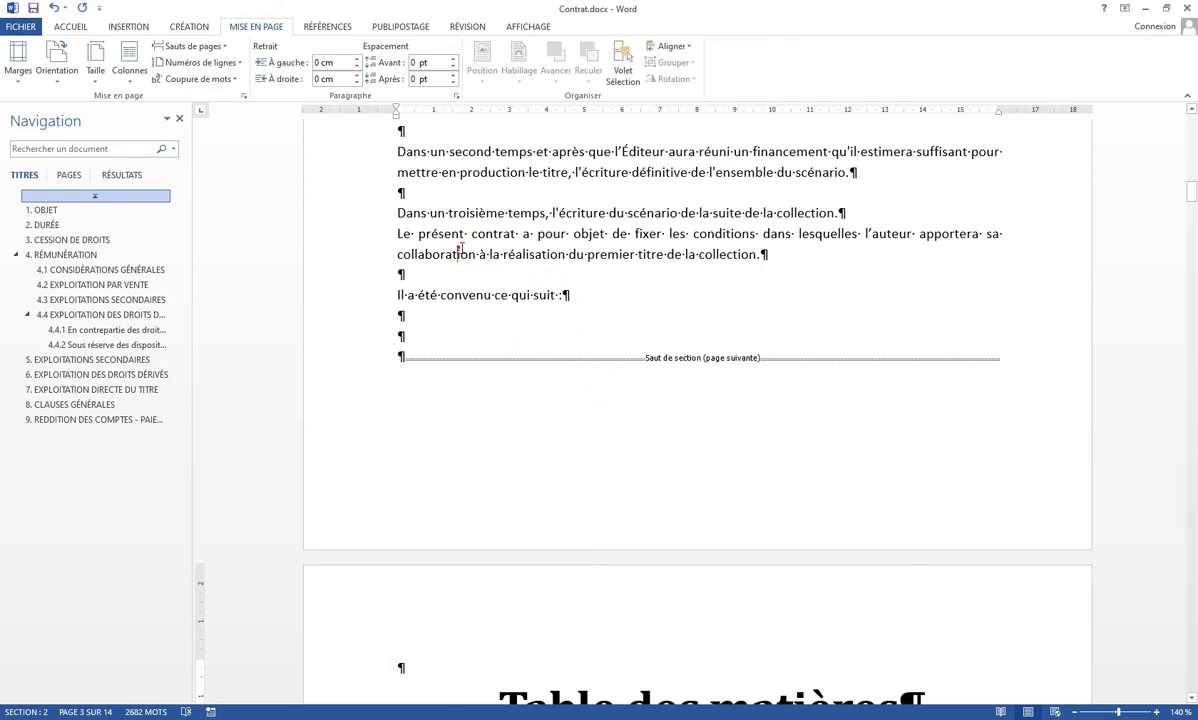
# - Compare the section numbers of the text before the section break and of the table of contents after it
pyautogui.moveTo(377, 203); pyautogui.dragTo(386, 288)
pyautogui.click(620, 253)
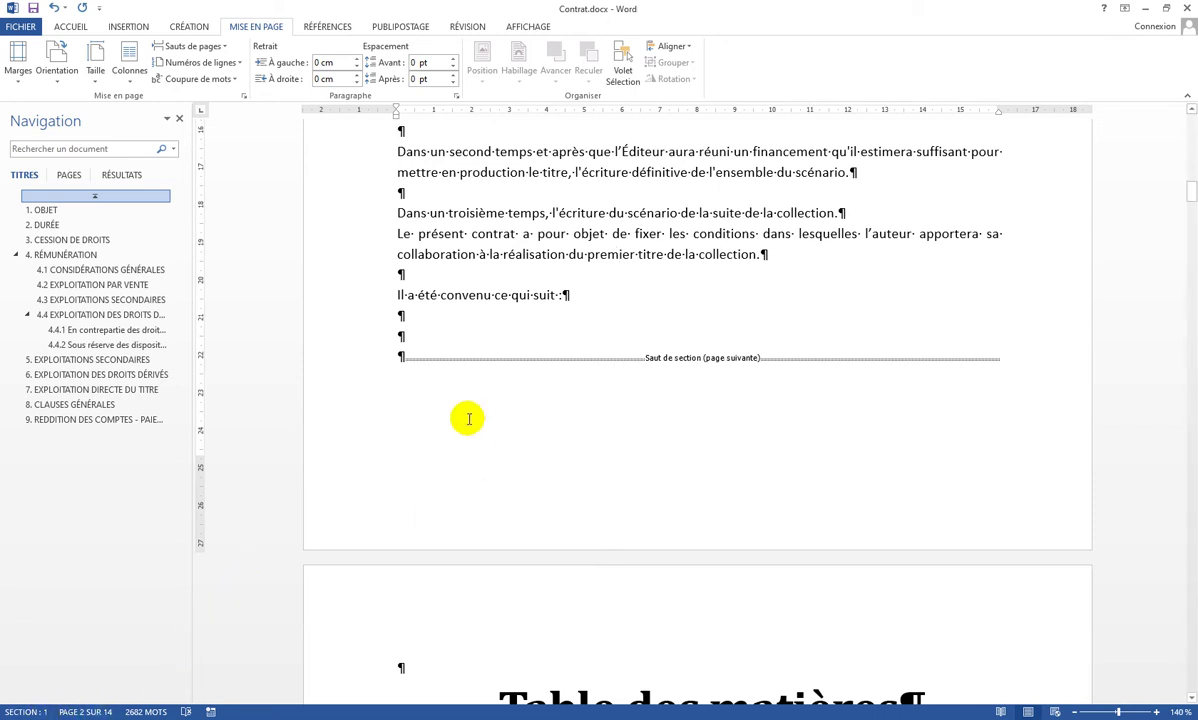
pyautogui.scroll(-4, 470, 405)
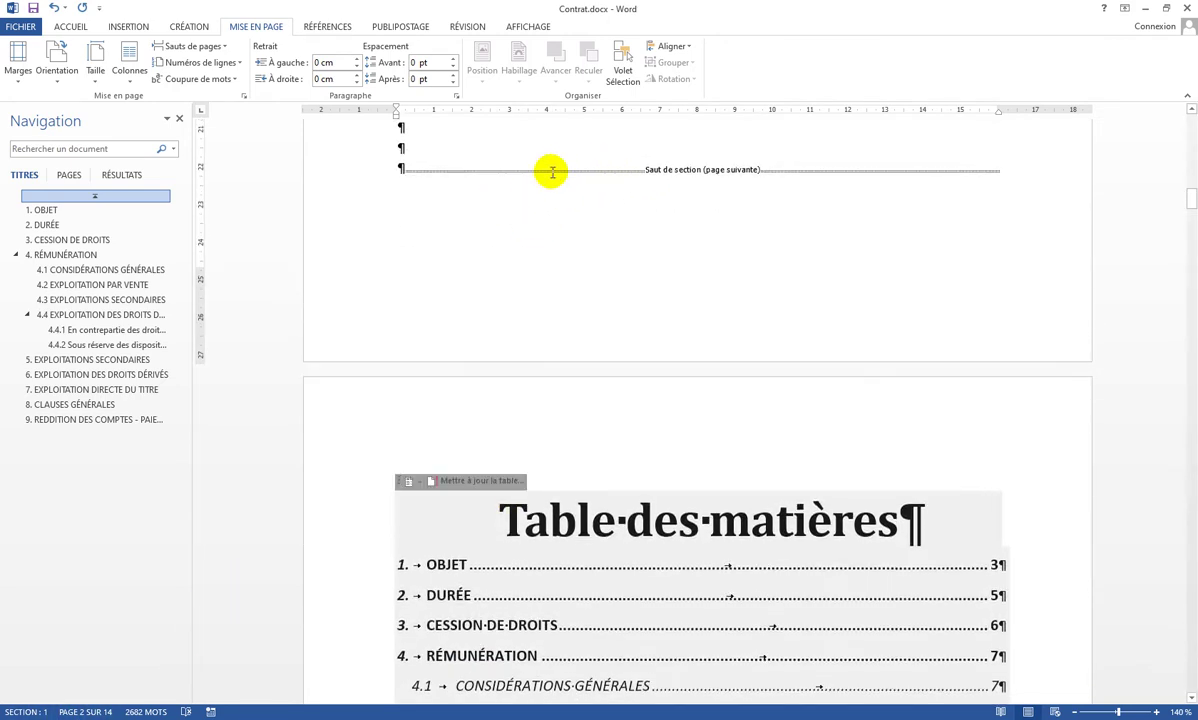
pyautogui.moveTo(493, 466)
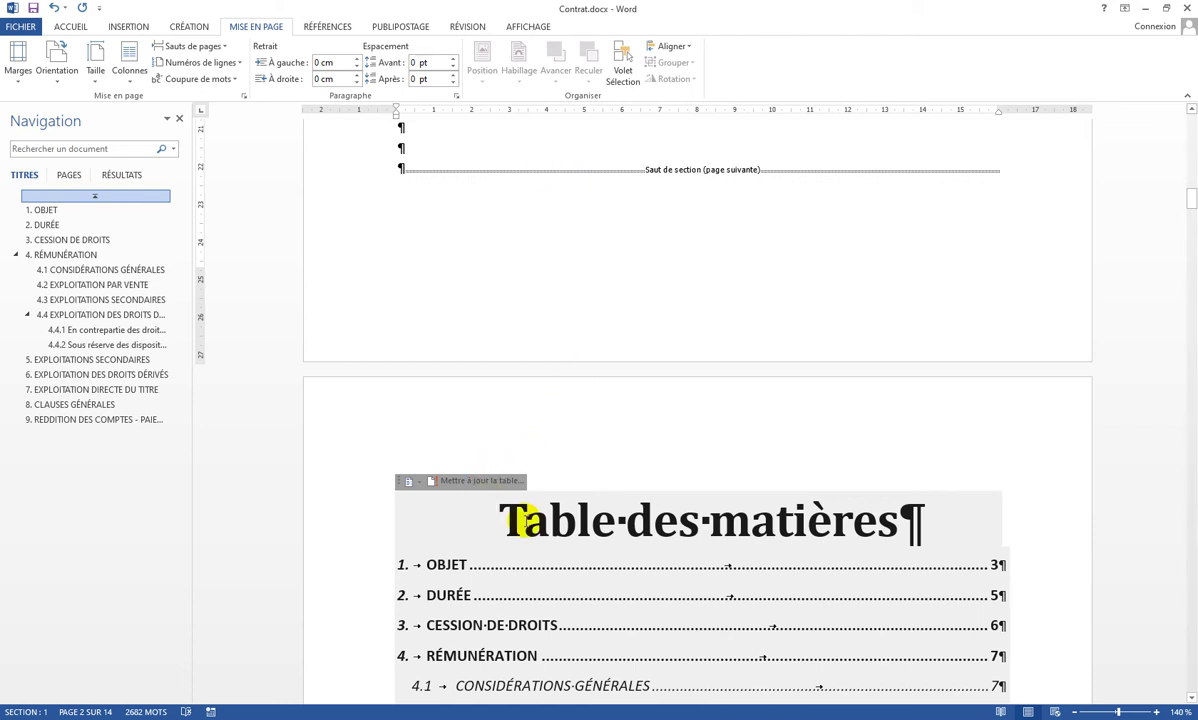
pyautogui.click(508, 516)
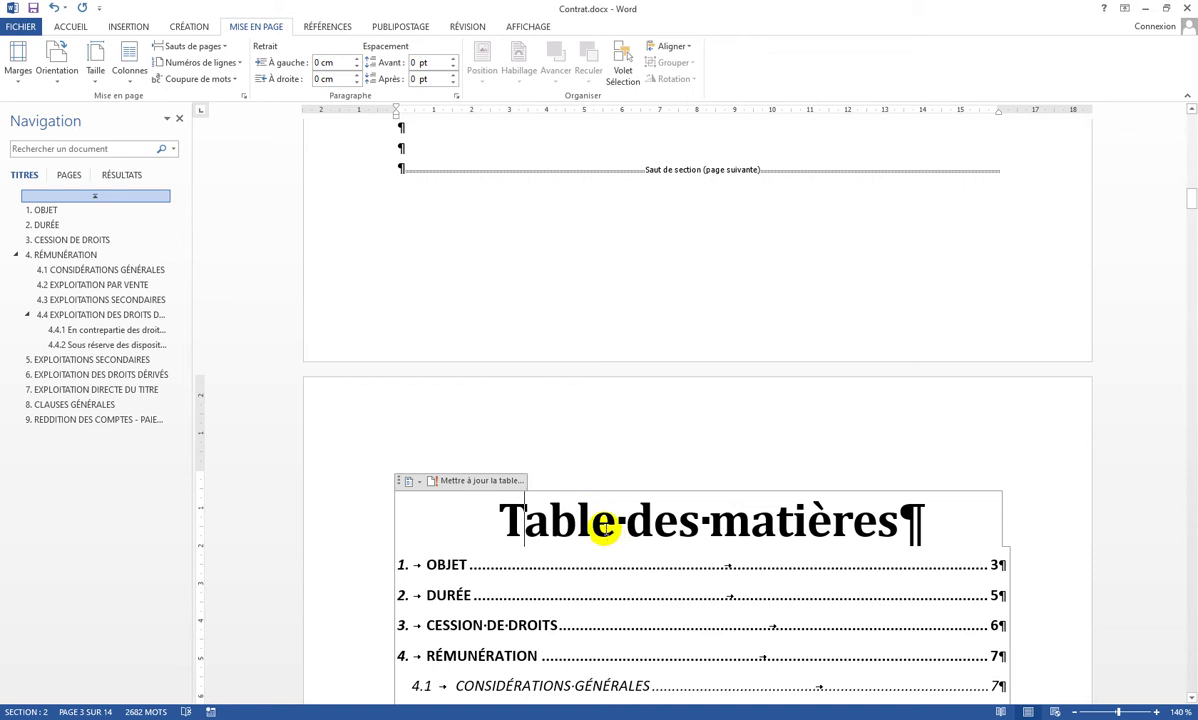
pyautogui.scroll(-2, 559, 473)
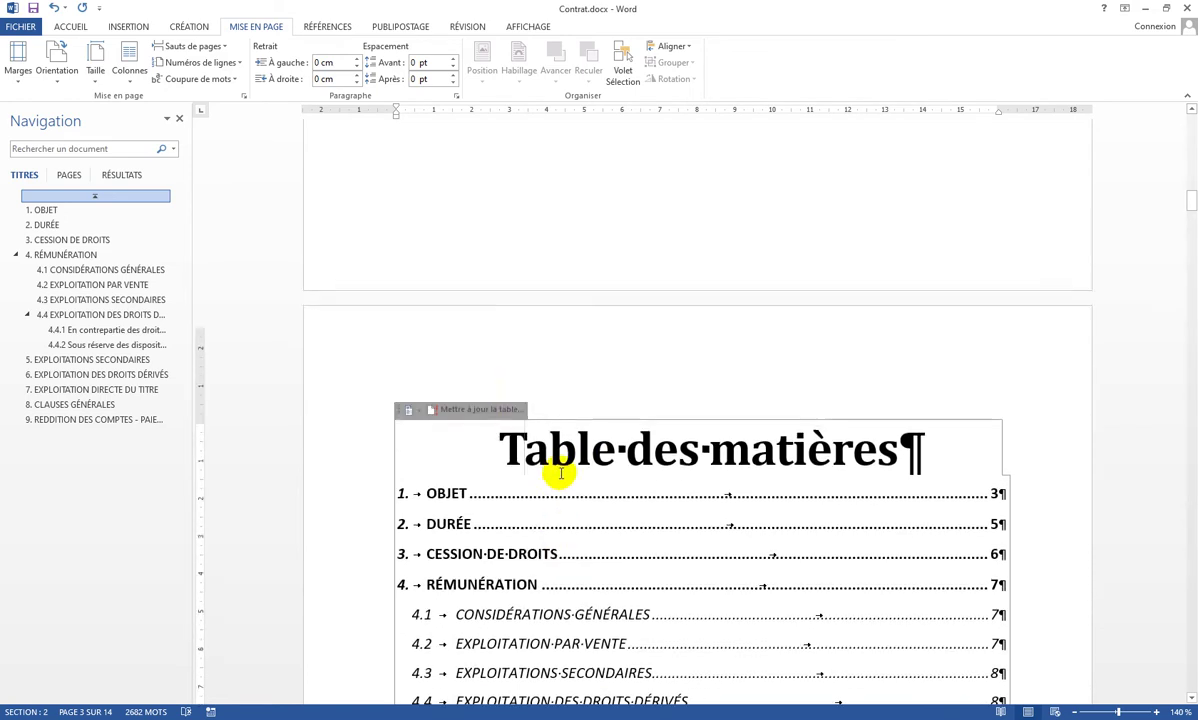
pyautogui.scroll(2, 561, 473)
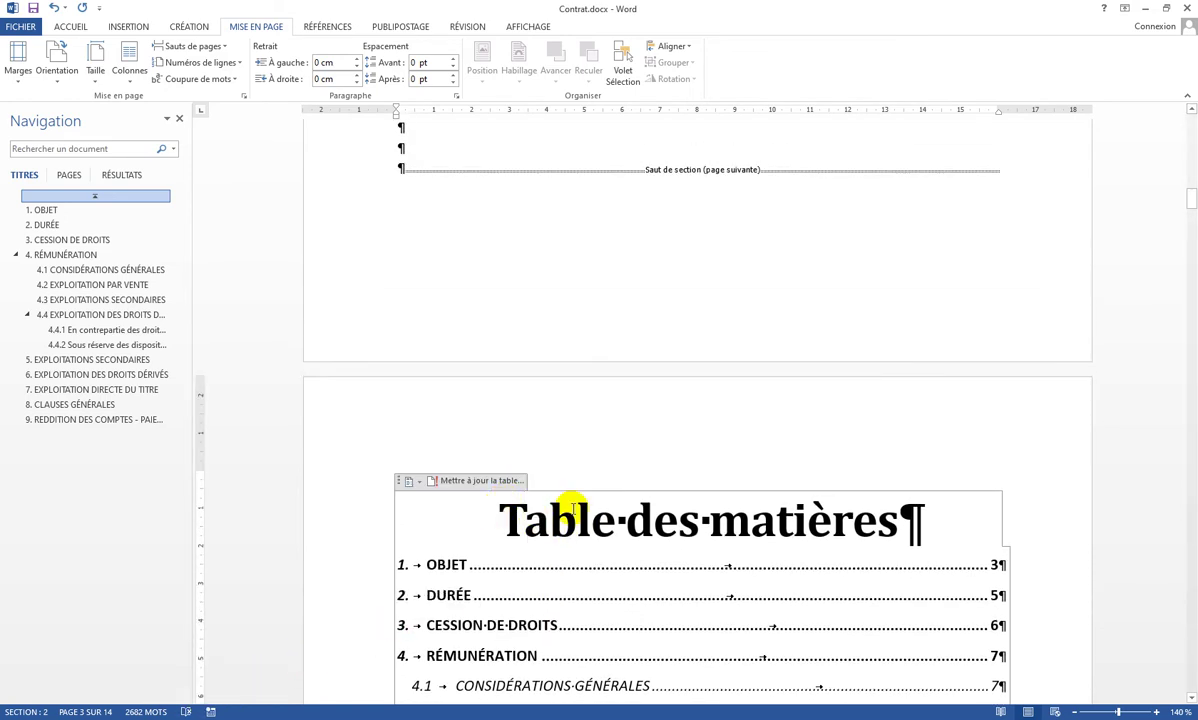
pyautogui.scroll(-6, 570, 505)
pyautogui.scroll(2, 594, 497)
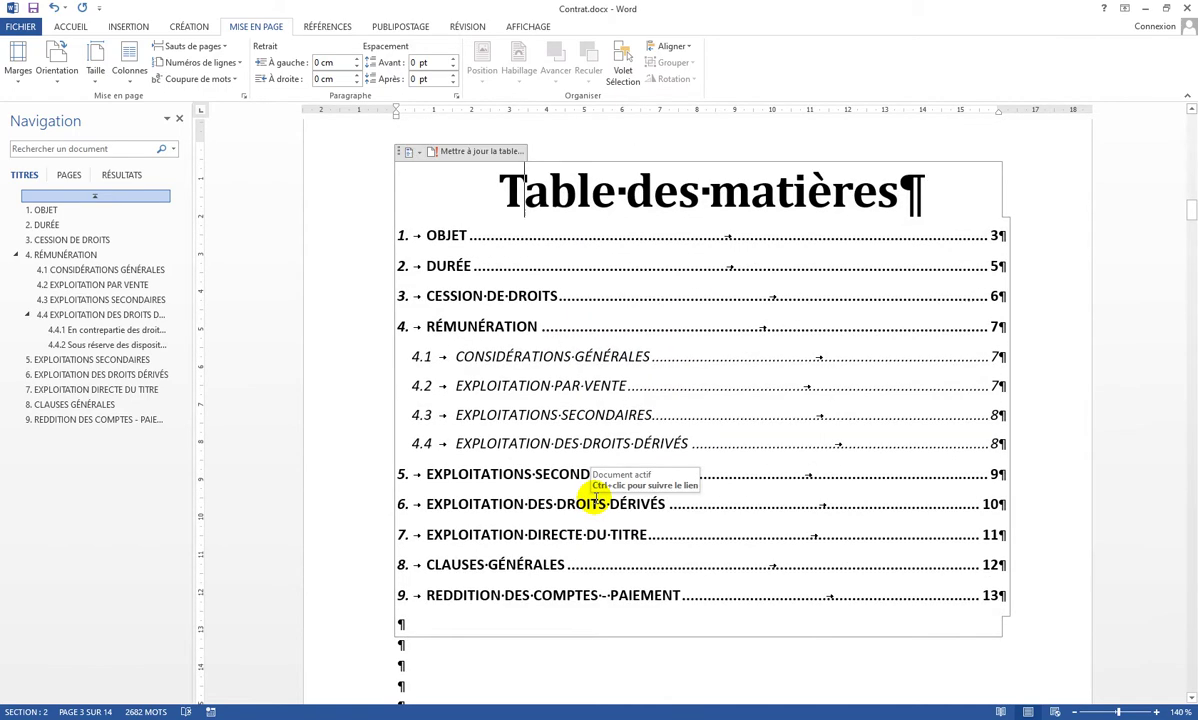
# - Check which section the final paragraph under Reddition des comptes - Paiement belongs to
pyautogui.hotkey('ctrl', 'End')
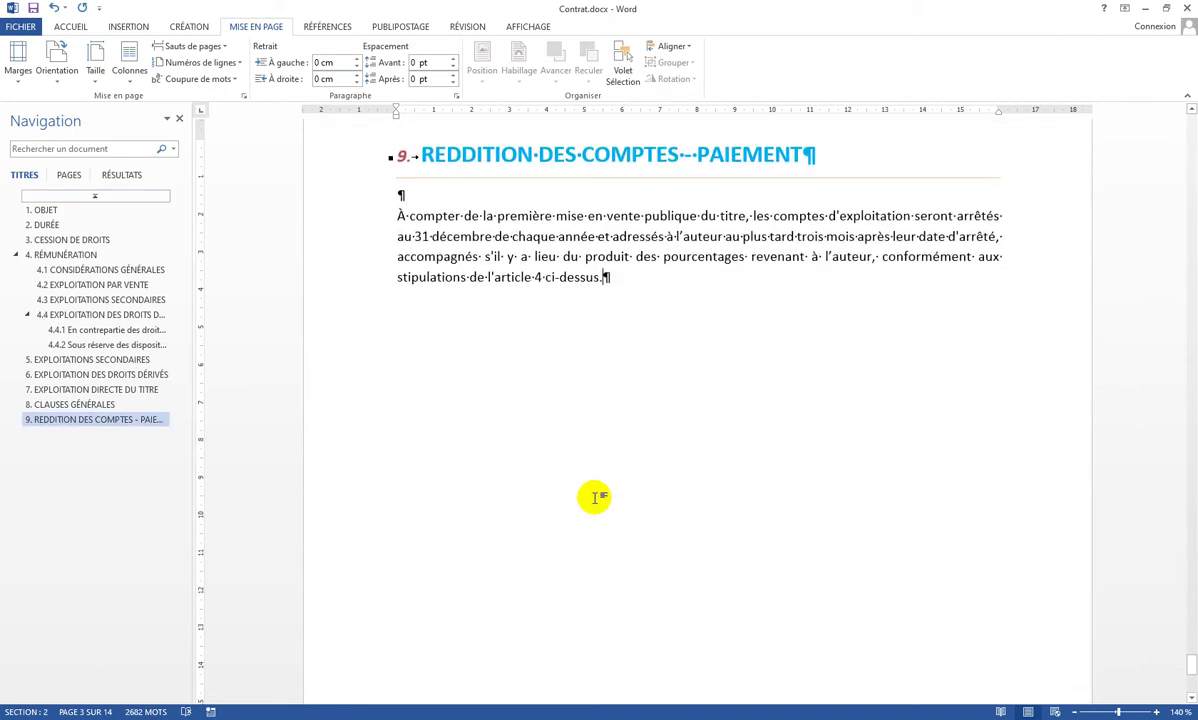
pyautogui.click(460, 252)
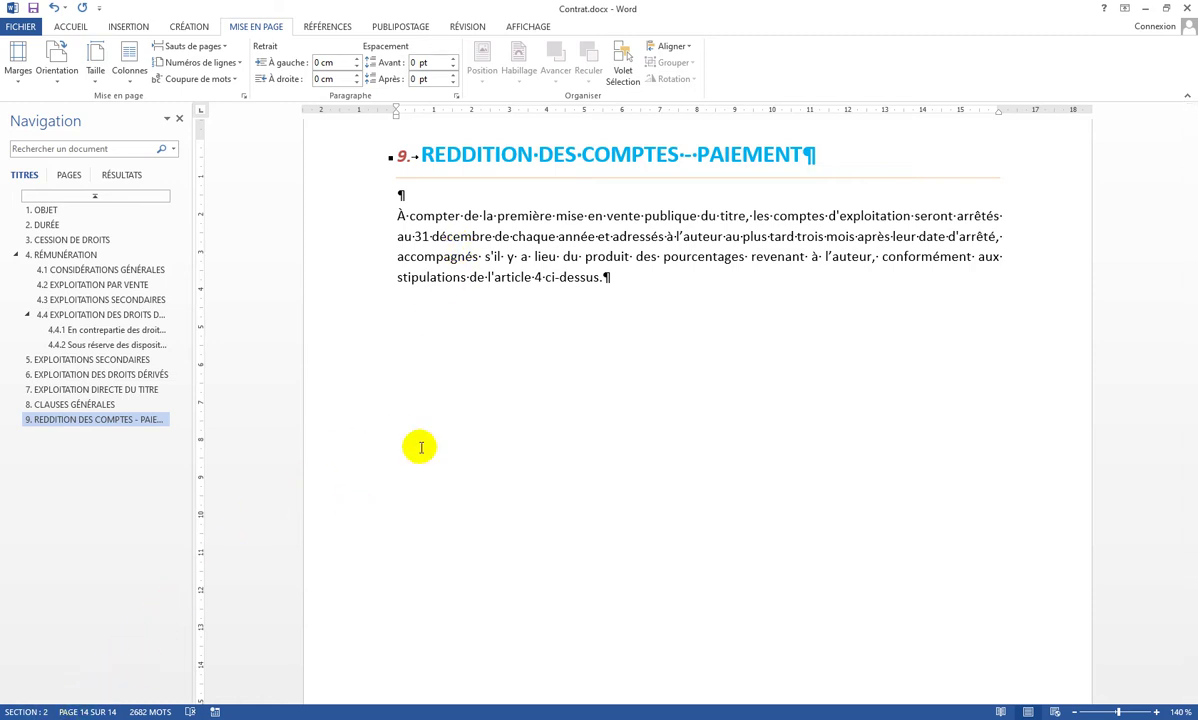
pyautogui.scroll(1, 495, 377)
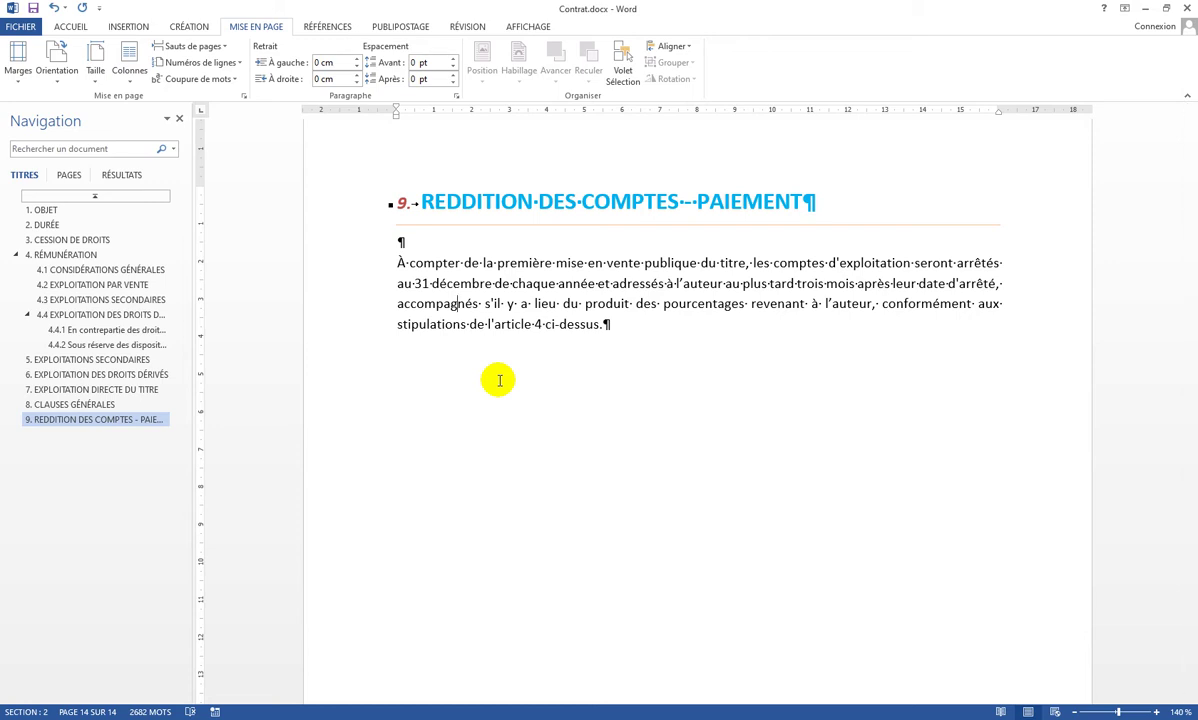
# - Review the pages from the contract title to the table of contents, checking the section on both sides of the section break
pyautogui.hotkey('ctrl', 'Home')
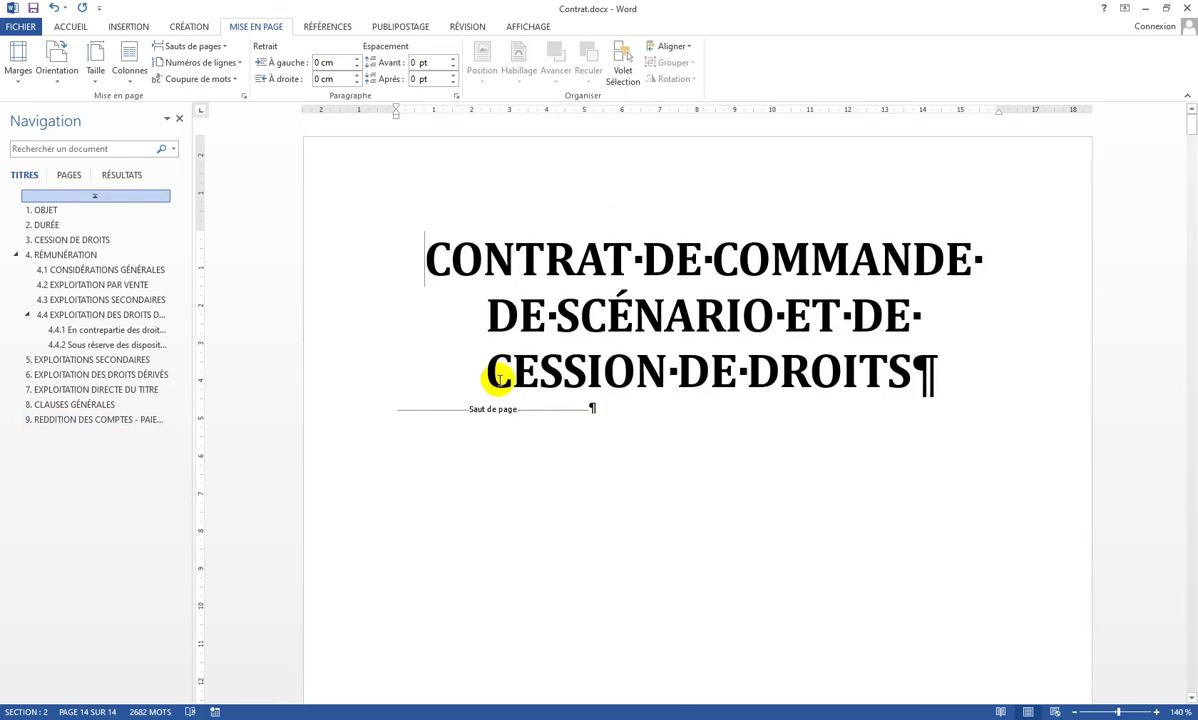
pyautogui.scroll(-3, 540, 370)
pyautogui.scroll(-15, 540, 370)
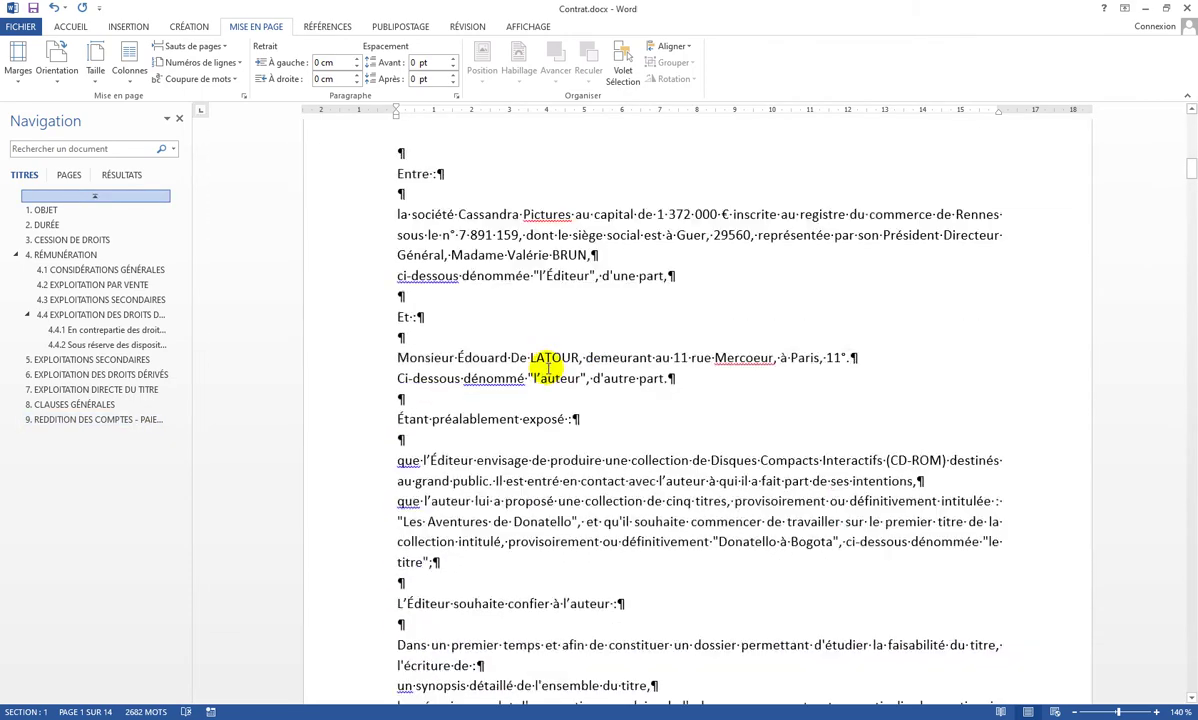
pyautogui.scroll(-4, 546, 370)
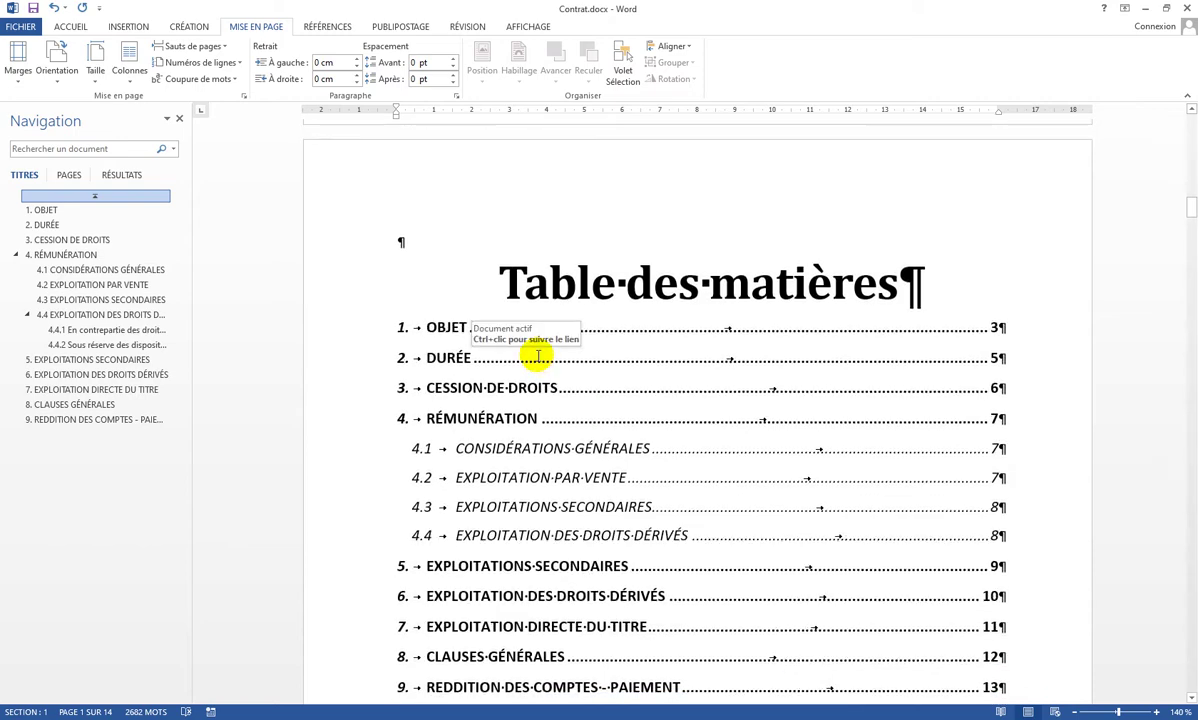
pyautogui.click(512, 294)
pyautogui.click(644, 209)
pyautogui.scroll(5, 618, 323)
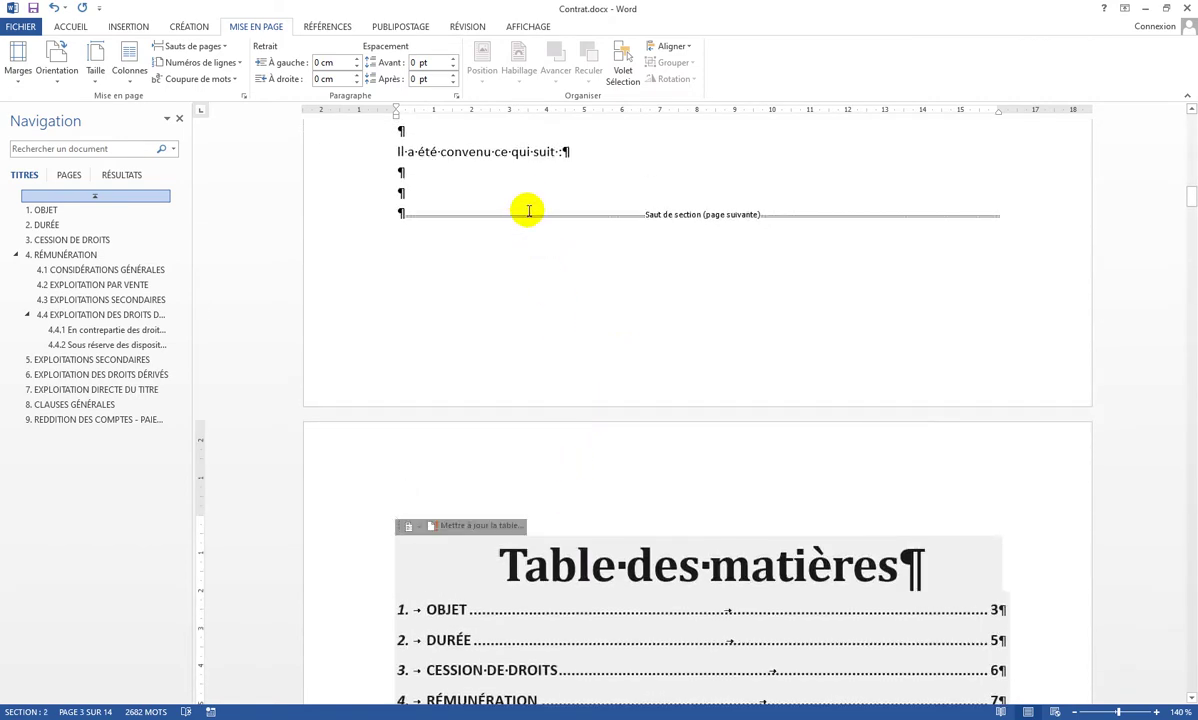
pyautogui.scroll(2, 548, 267)
# - Insert a Page suivante section break at the last empty paragraph below the table of contents and check the page that follows
pyautogui.scroll(-9, 575, 450)
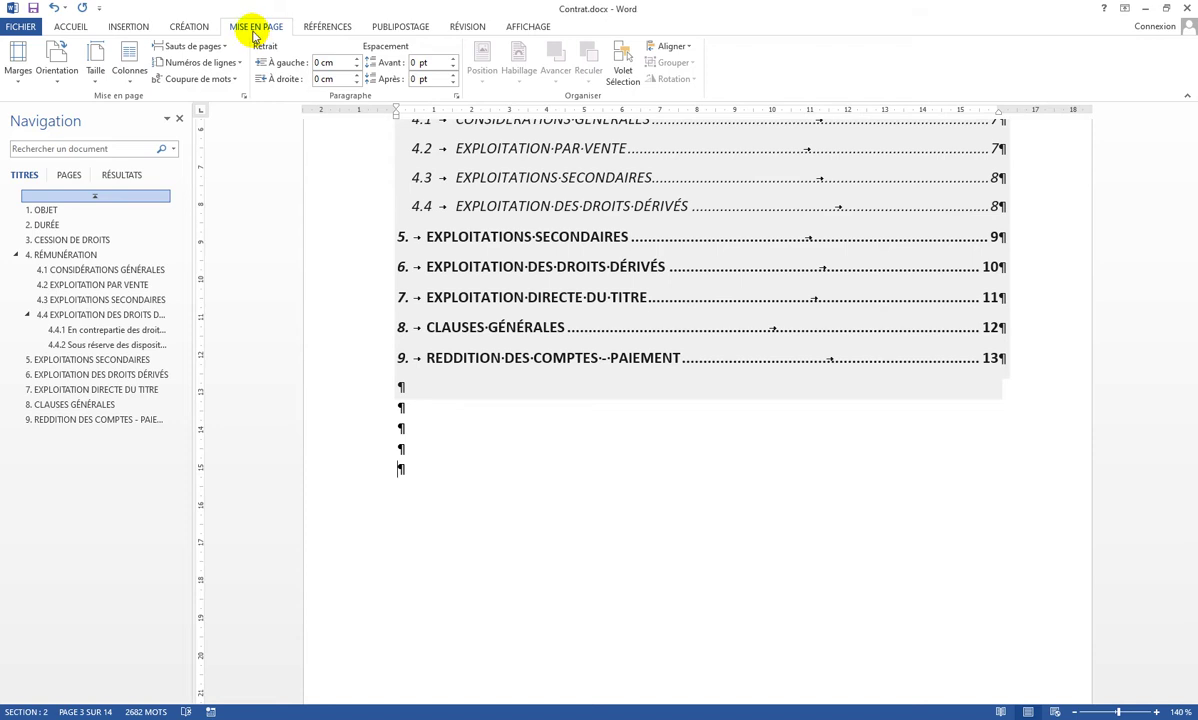
pyautogui.click(193, 46)
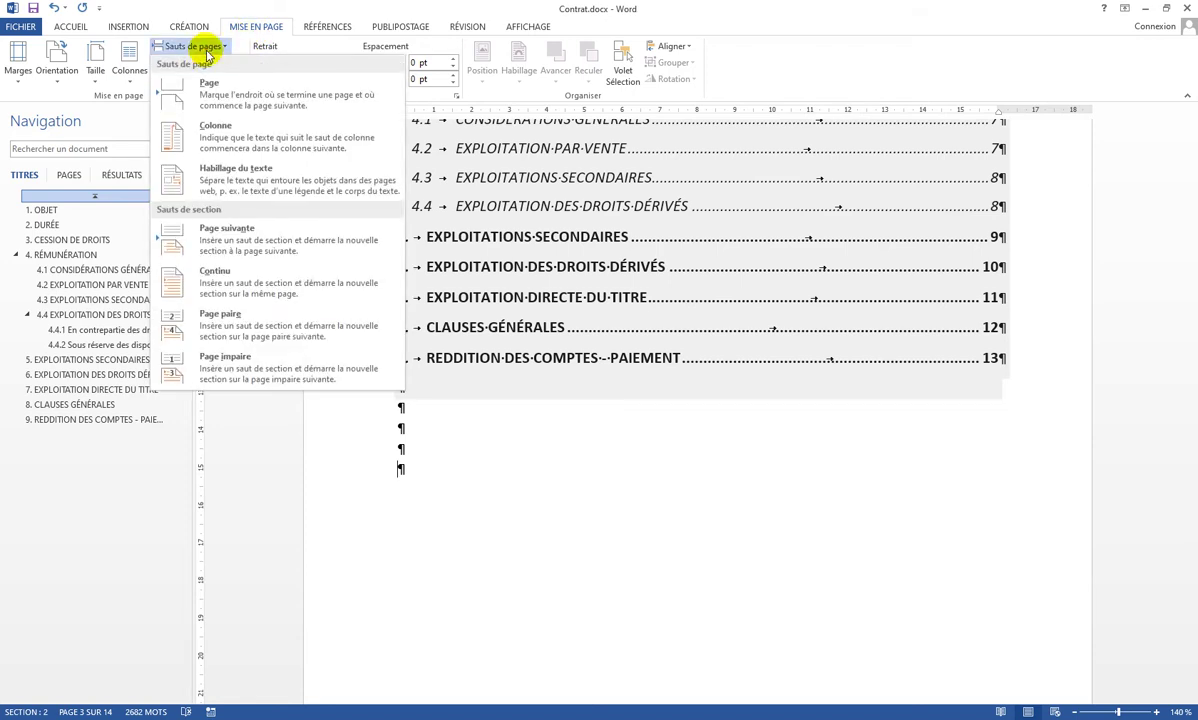
pyautogui.click(183, 250)
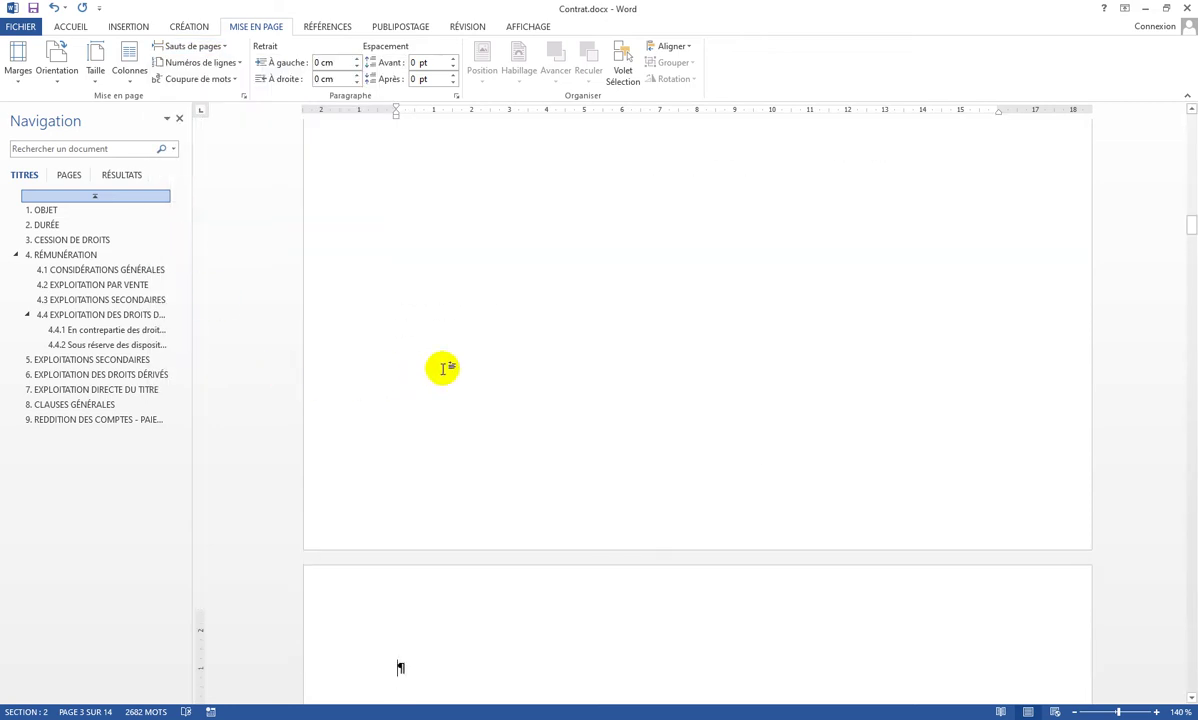
pyautogui.scroll(3, 441, 366)
pyautogui.scroll(2, 443, 368)
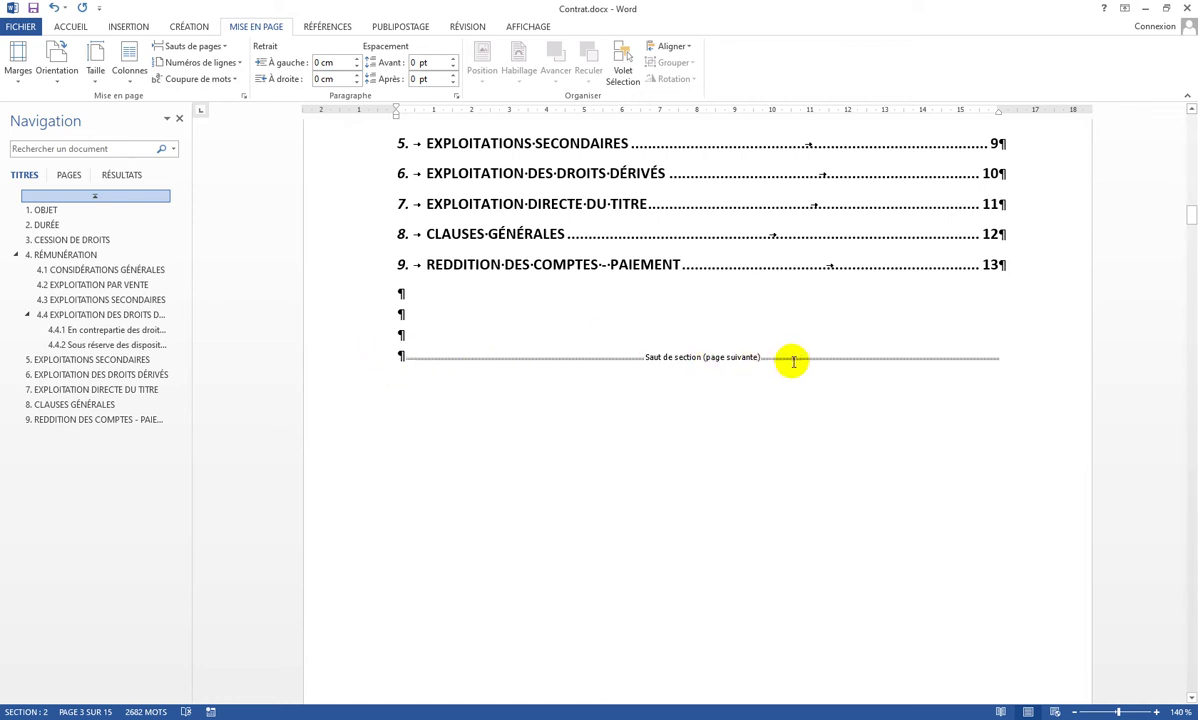
pyautogui.scroll(-10, 791, 361)
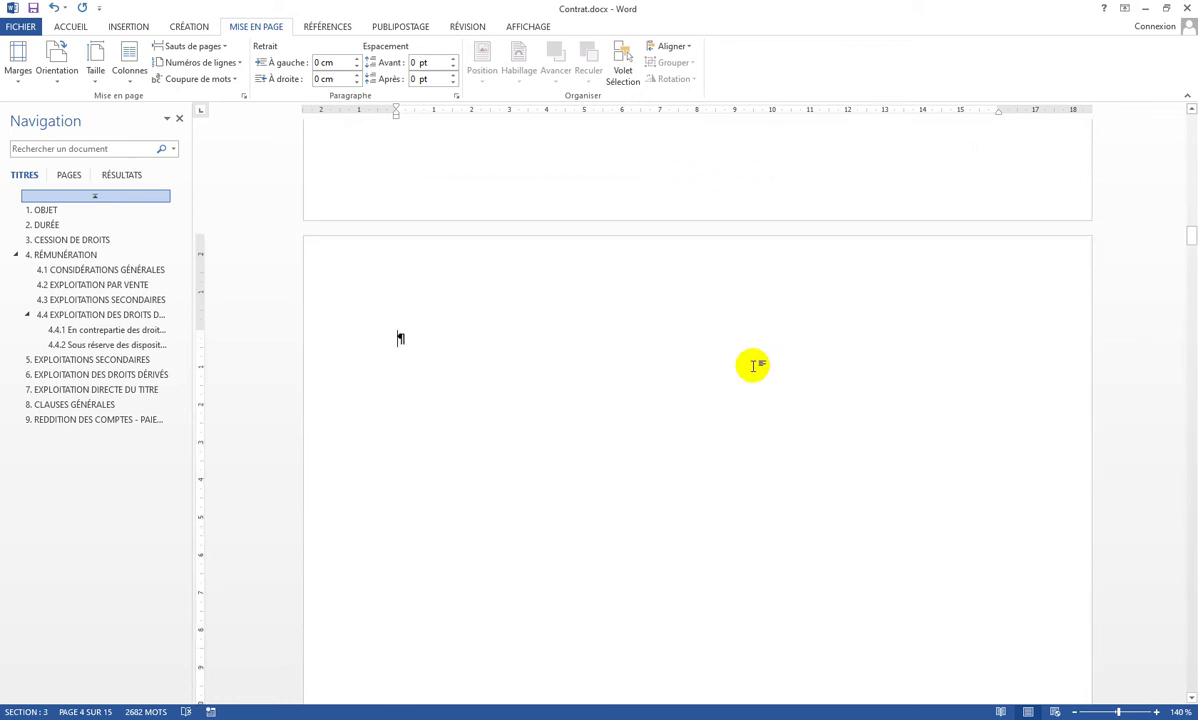
pyautogui.click(405, 378)
pyautogui.scroll(-8, 409, 390)
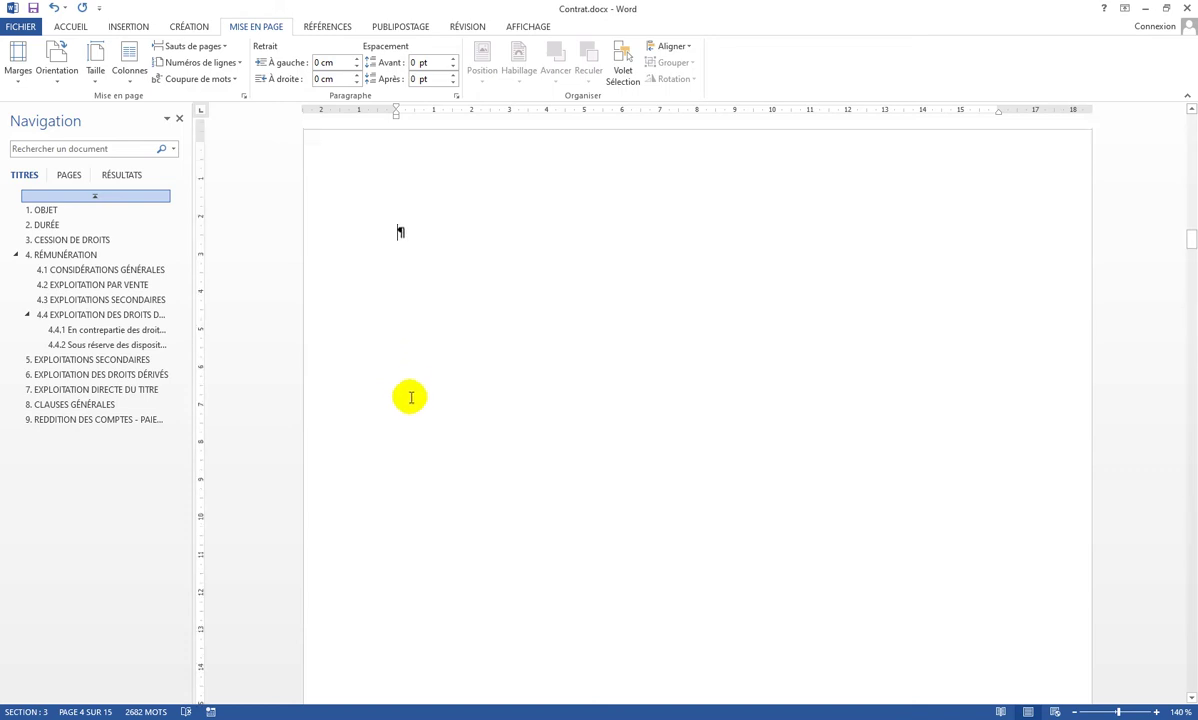
# - Delete the empty paragraph on the blank page between the table of contents and the heading 1. OBJET
pyautogui.scroll(-8, 417, 390)
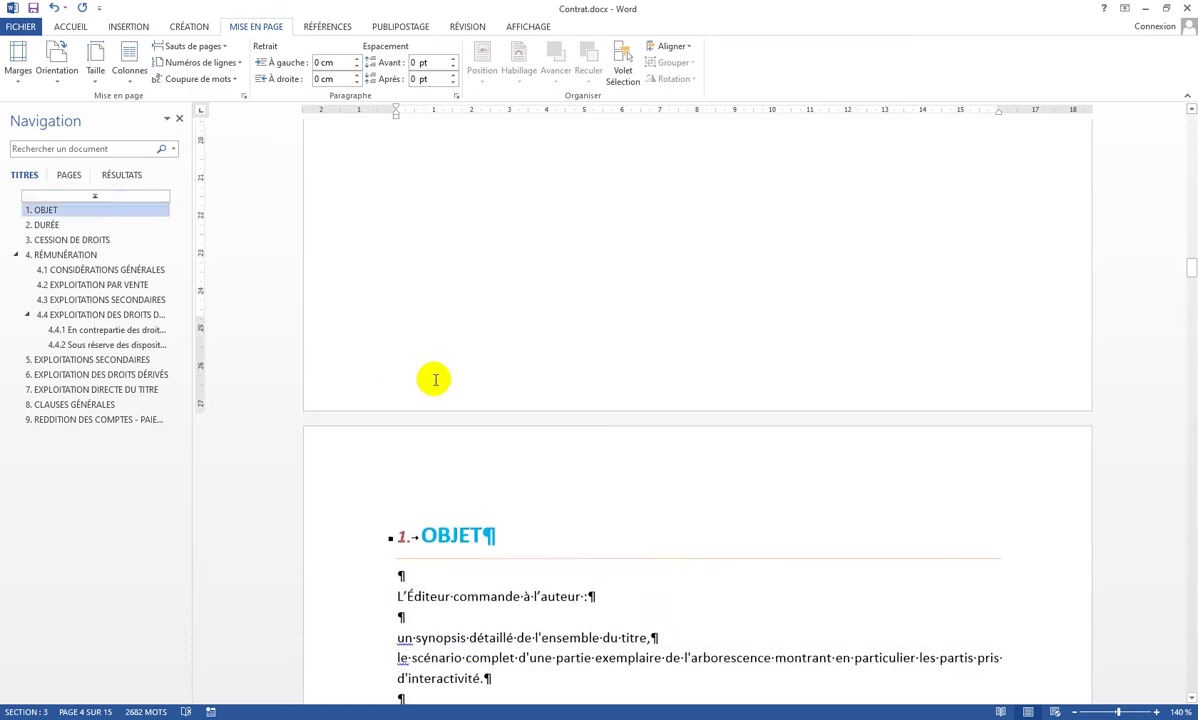
pyautogui.click(343, 447)
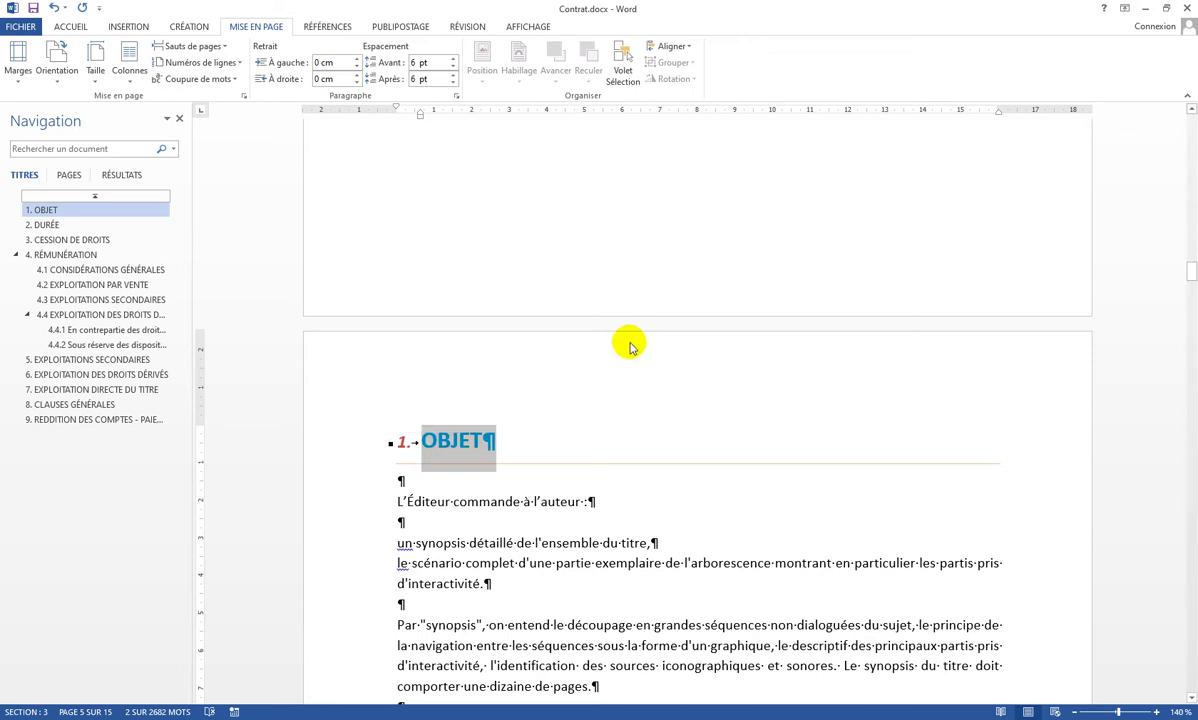
pyautogui.scroll(4, 625, 337)
pyautogui.scroll(2, 625, 338)
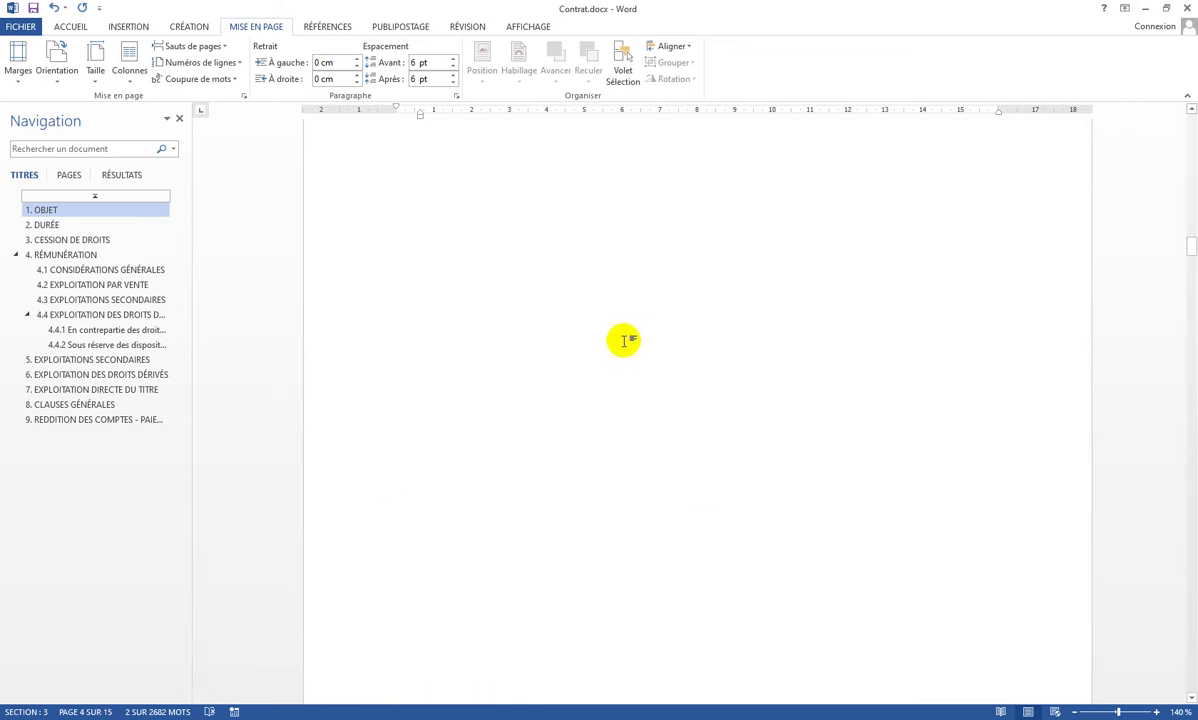
pyautogui.click(620, 344)
pyautogui.scroll(3, 616, 348)
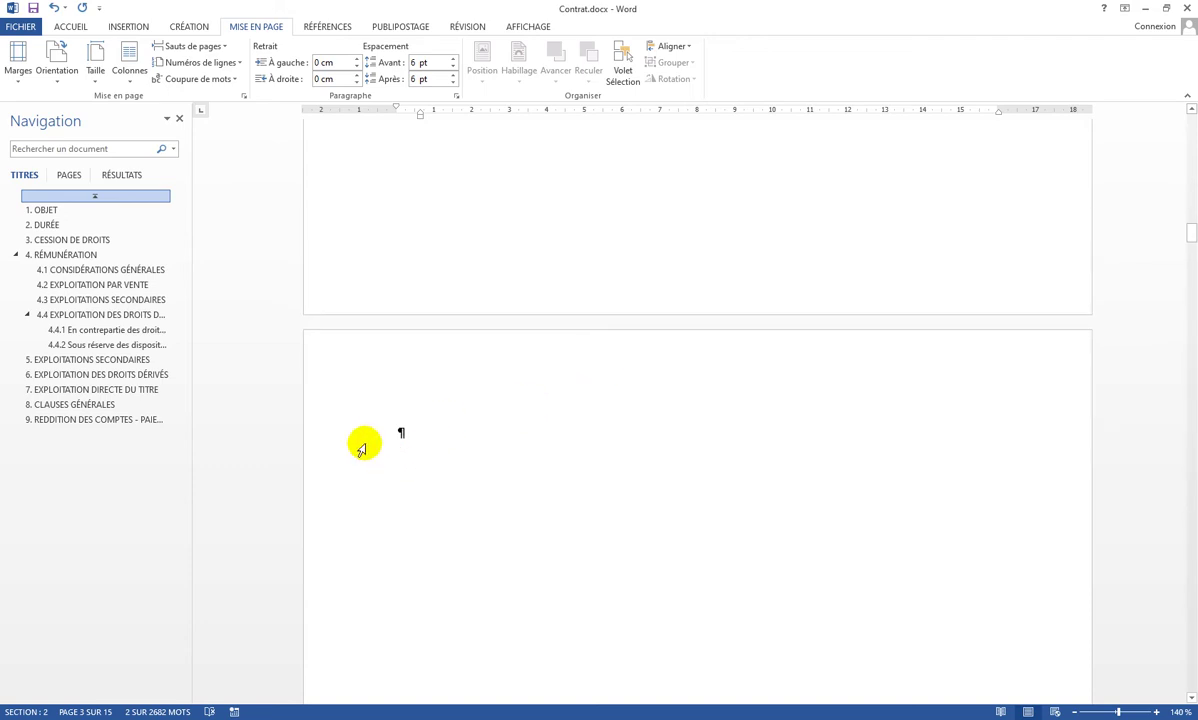
pyautogui.click(351, 438)
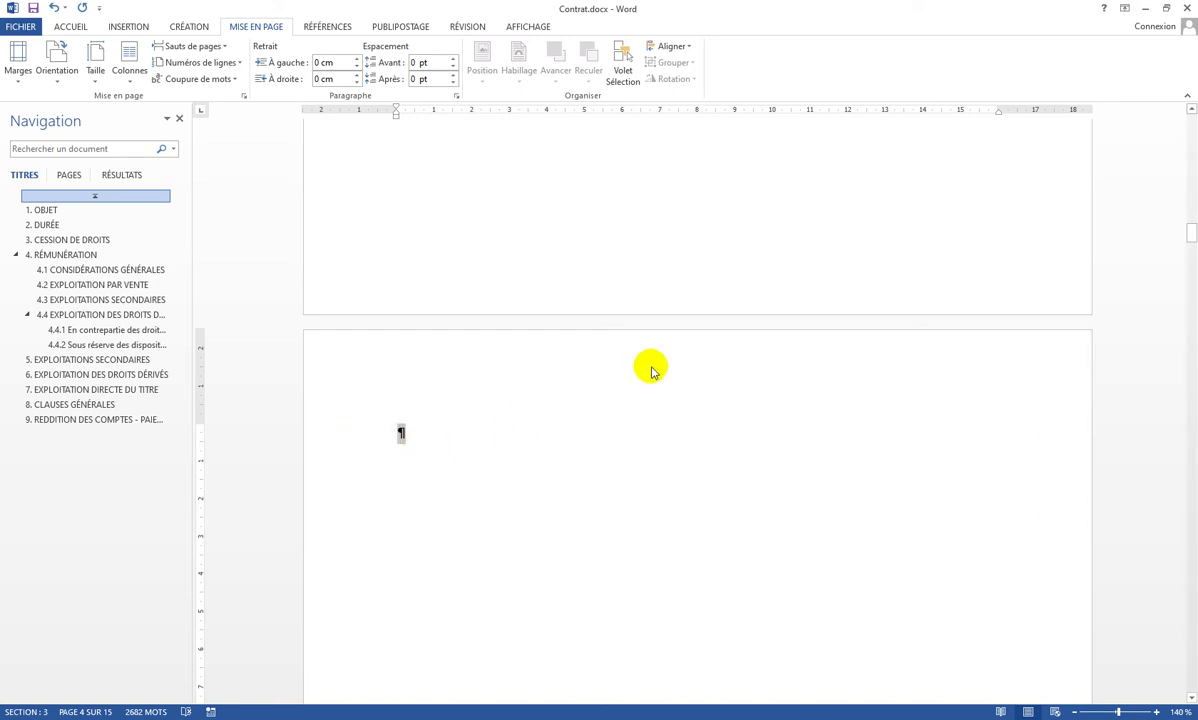
pyautogui.hotkey('ctrl', 'v')
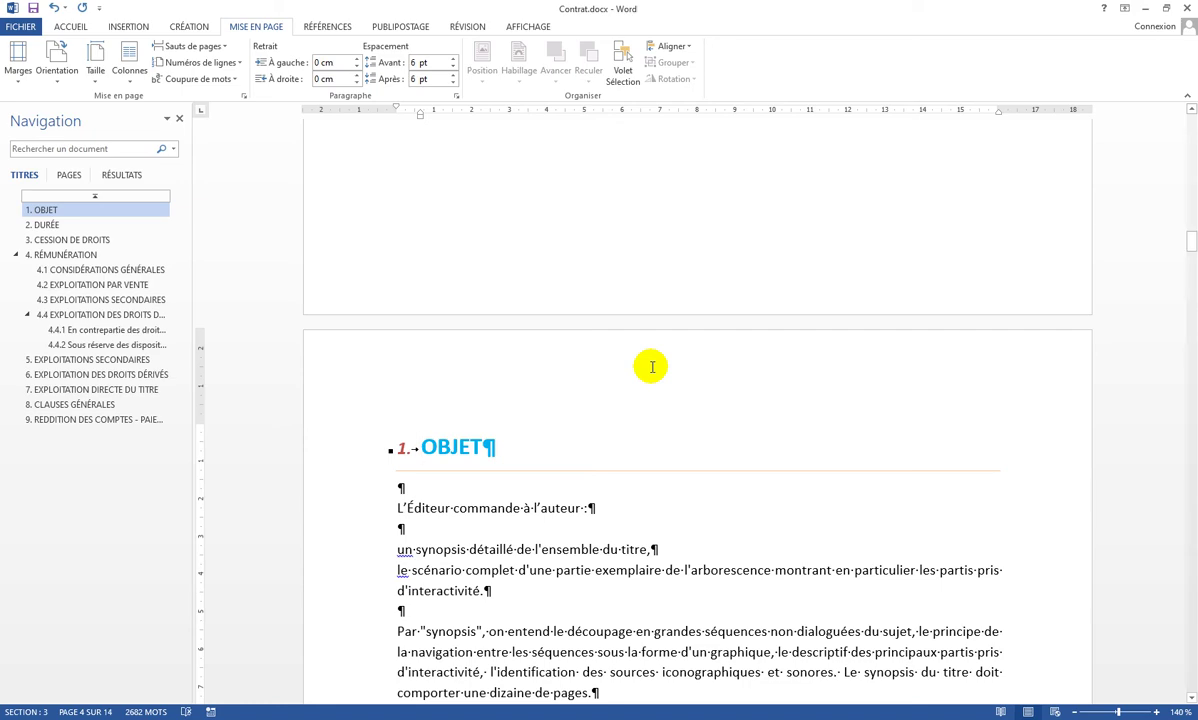
# - Check the section numbers of the introductory text before the first section break and of the table of contents
pyautogui.scroll(10, 673, 401)
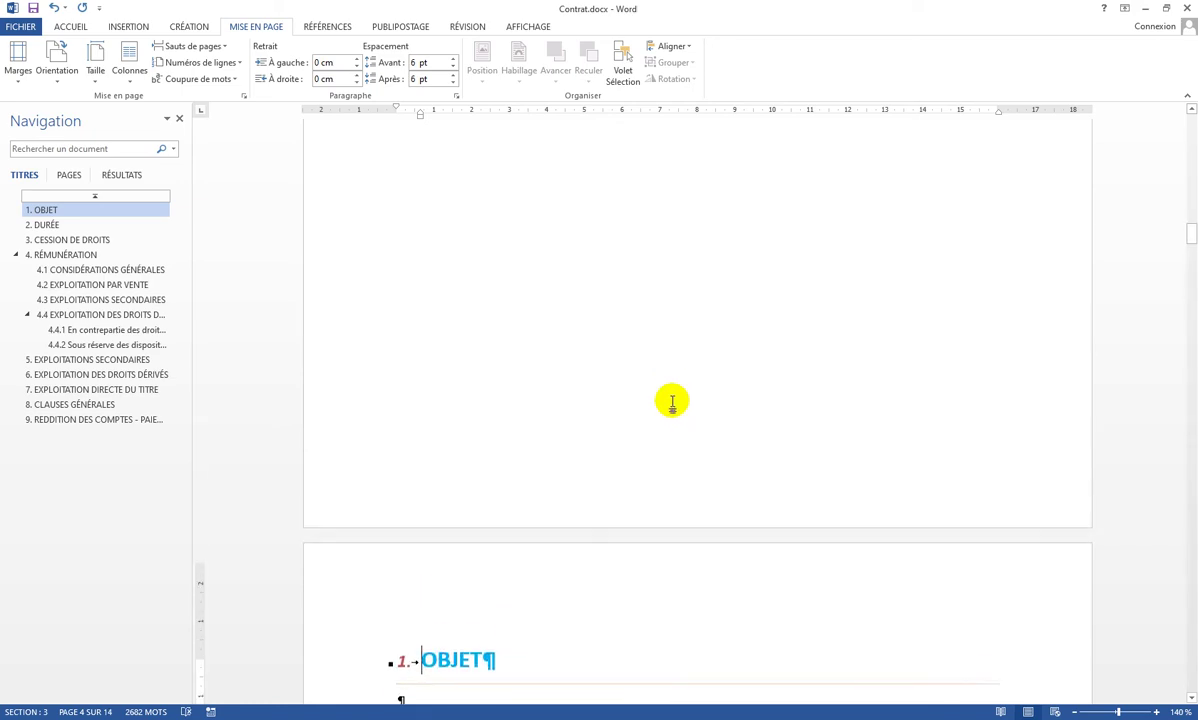
pyautogui.scroll(10, 673, 401)
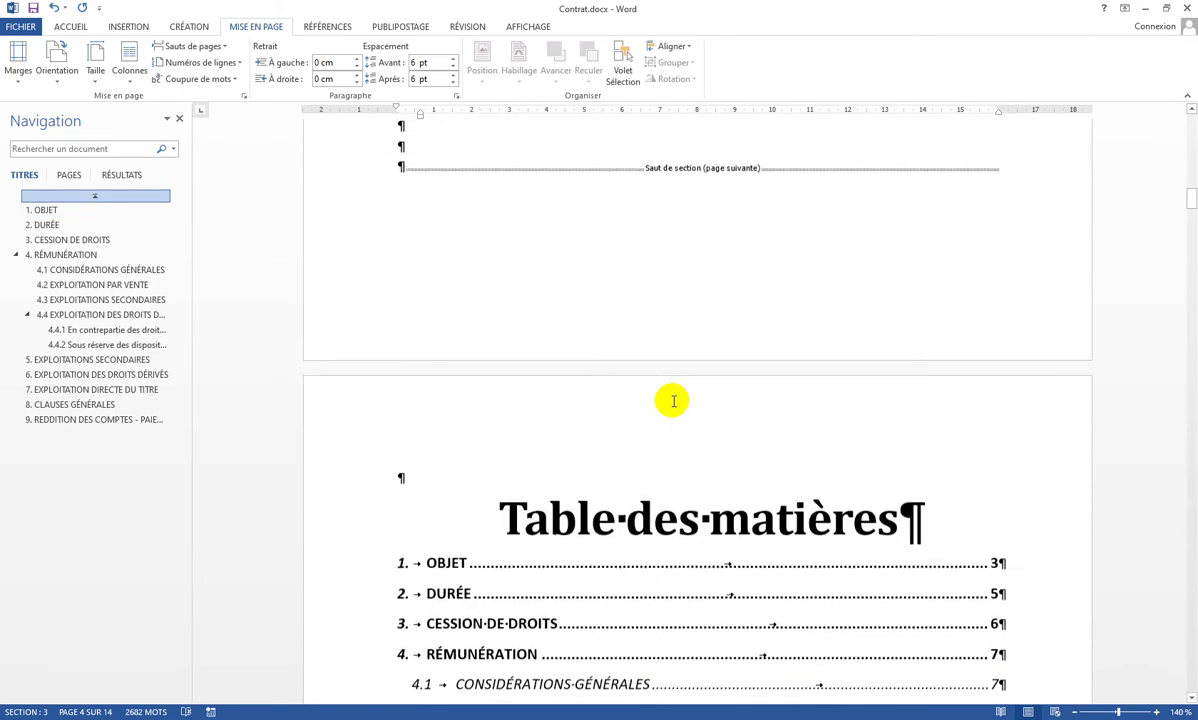
pyautogui.click(484, 298)
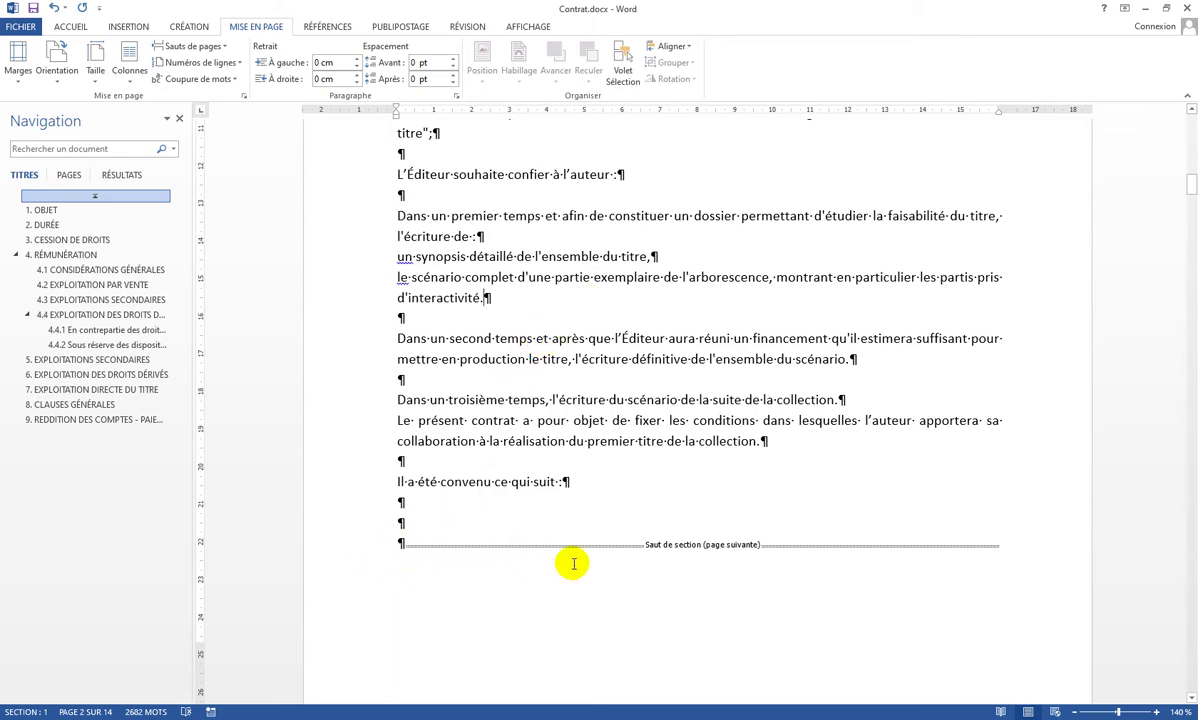
pyautogui.scroll(-10, 574, 564)
pyautogui.click(476, 368)
pyautogui.click(475, 368)
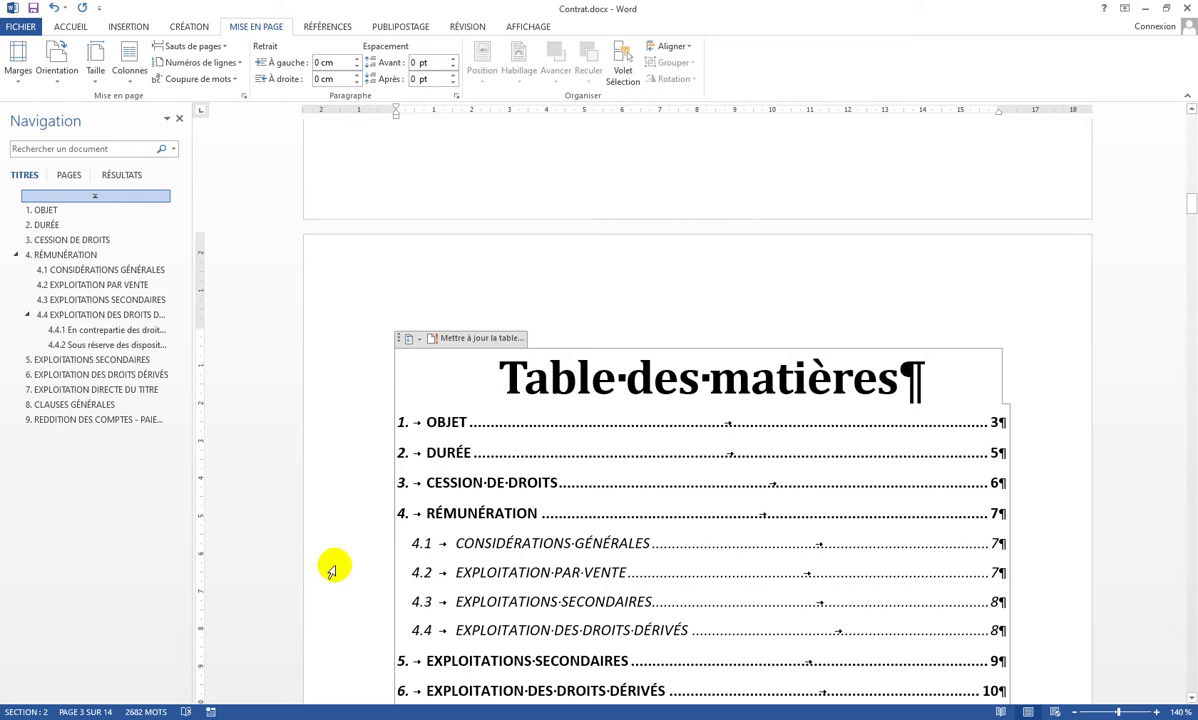
# - Compare the section numbers at the section break below the table of contents and under the heading 1. OBJET
pyautogui.scroll(-8, 690, 358)
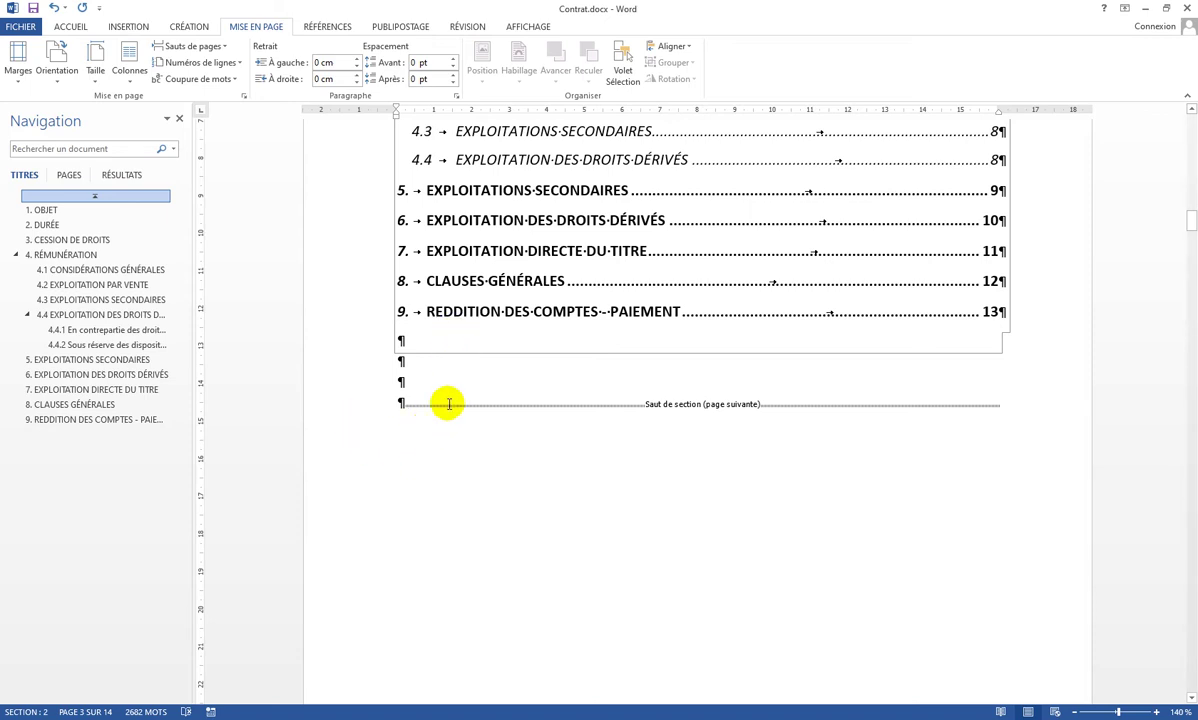
pyautogui.click(360, 408)
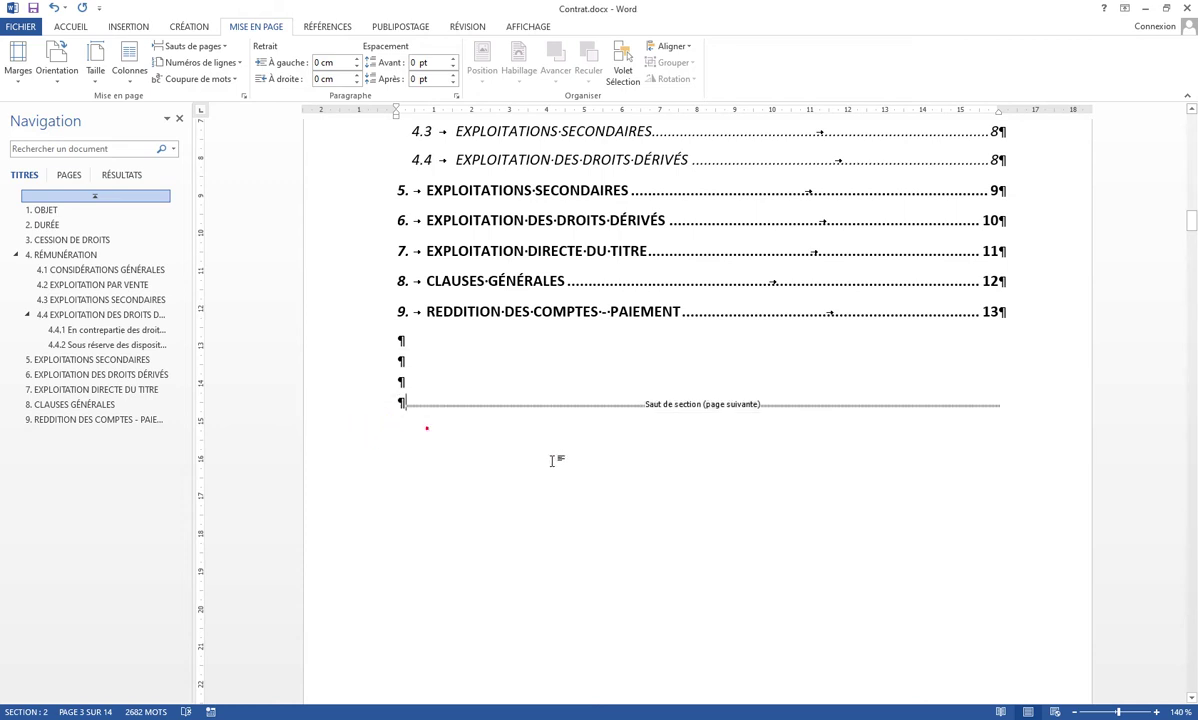
pyautogui.scroll(-10, 560, 450)
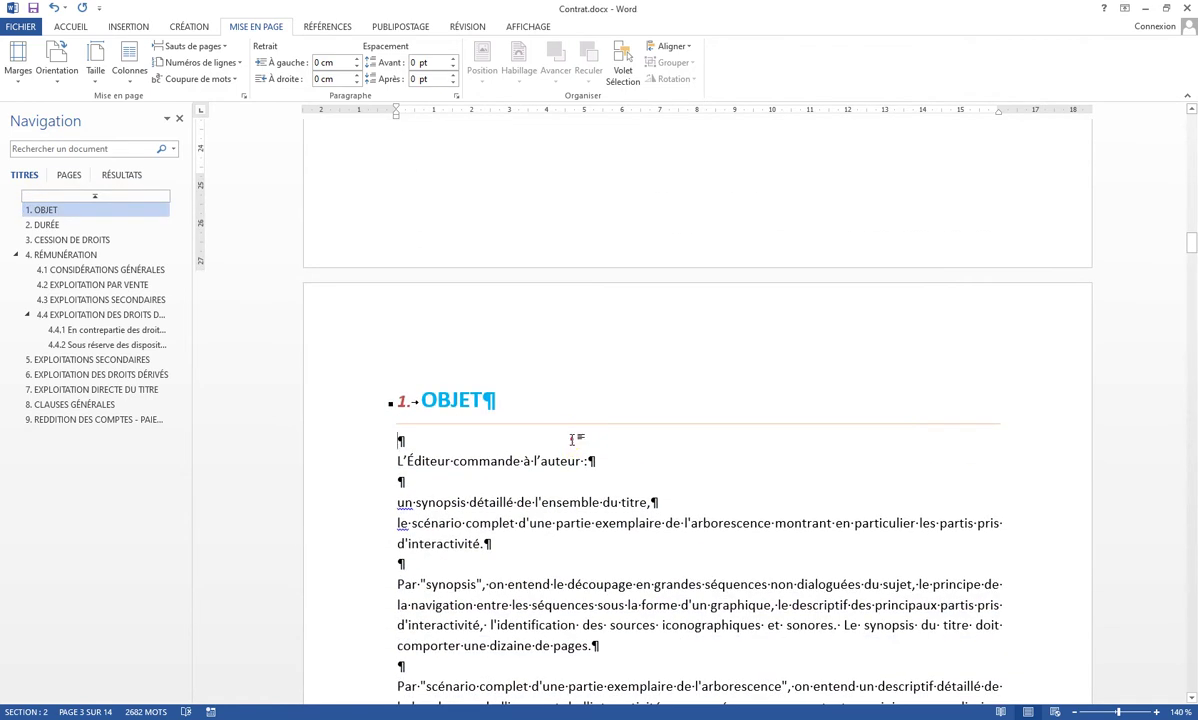
pyautogui.click(573, 440)
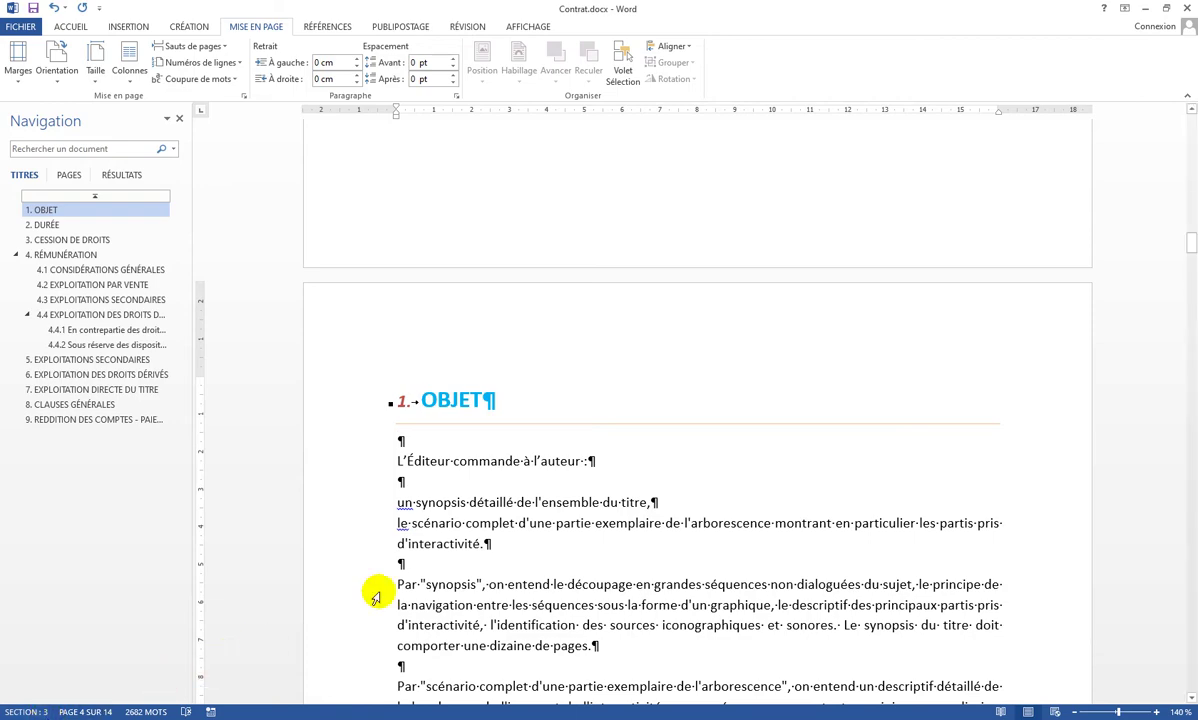
# - Show the document as a multi-page overview at 10% zoom and check the sections of the title page and table of contents
pyautogui.scroll(3, 660, 478)
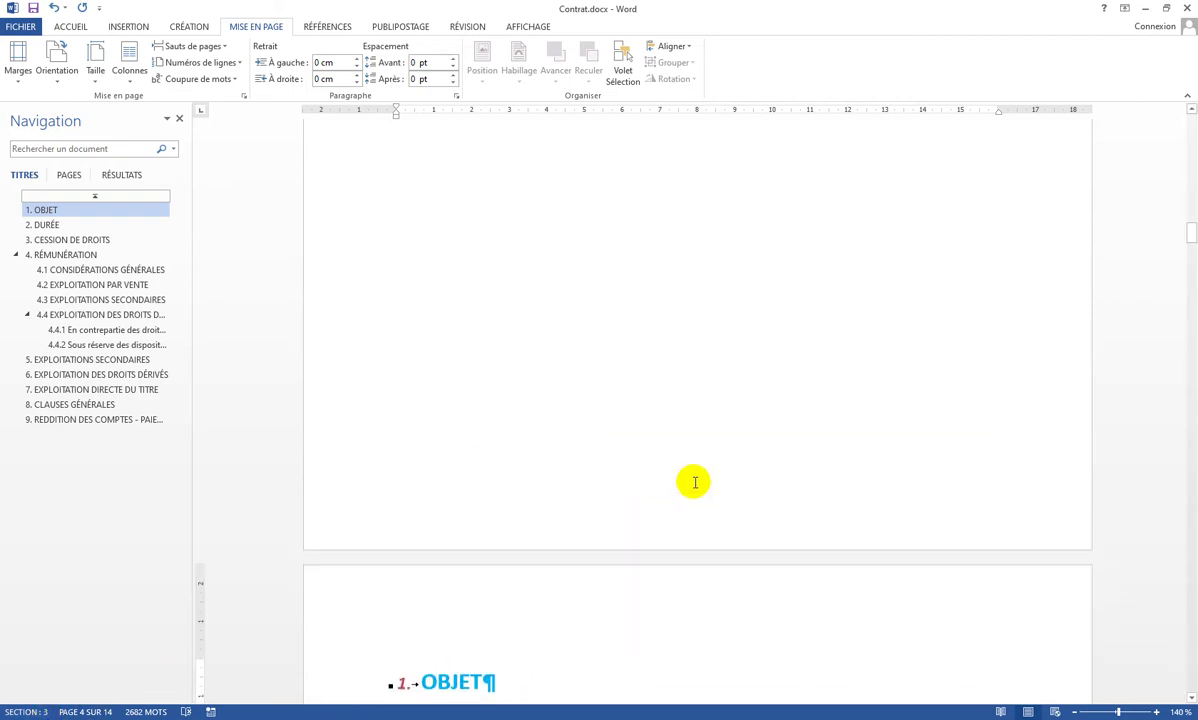
pyautogui.click(1077, 712)
pyautogui.click(1077, 712)
pyautogui.click(1077, 712)
pyautogui.click(1077, 712)
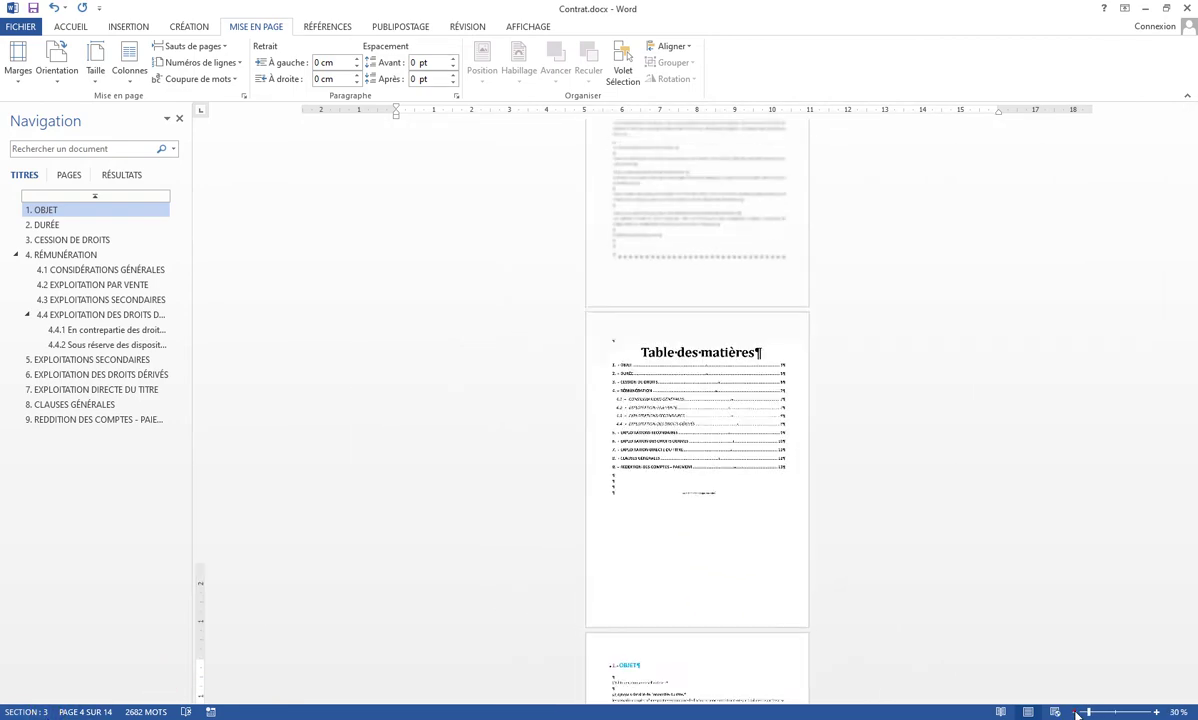
pyautogui.click(1077, 712)
pyautogui.click(1077, 712)
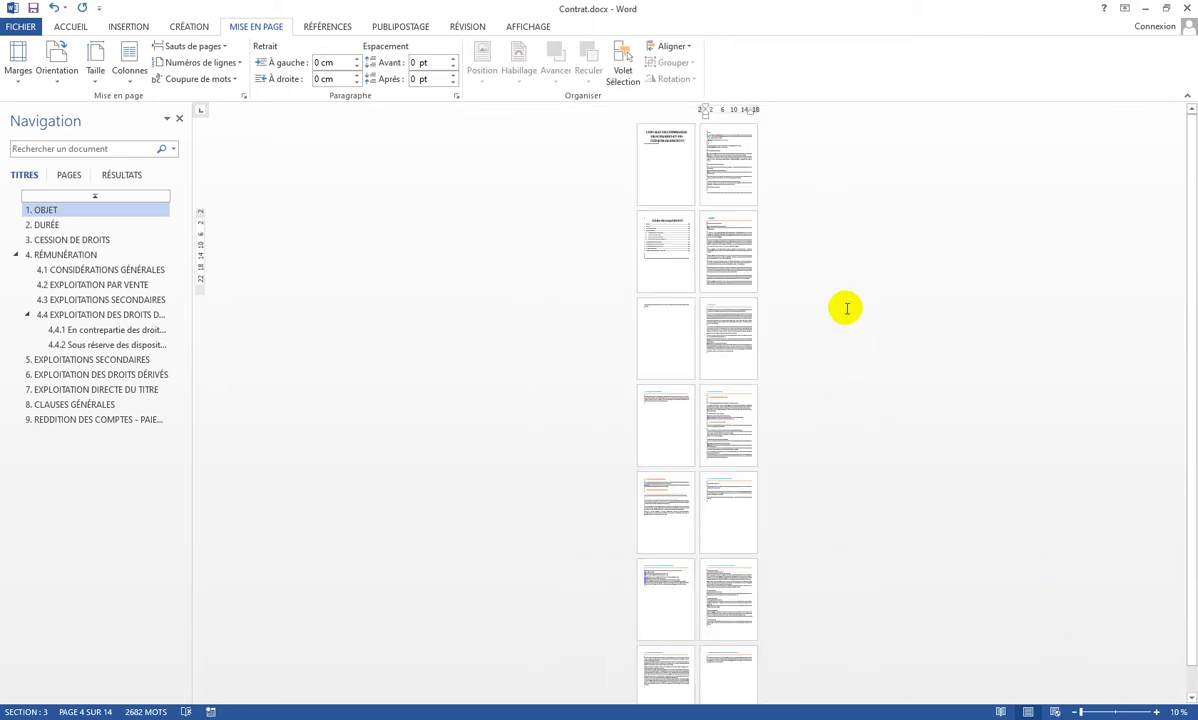
pyautogui.click(666, 148)
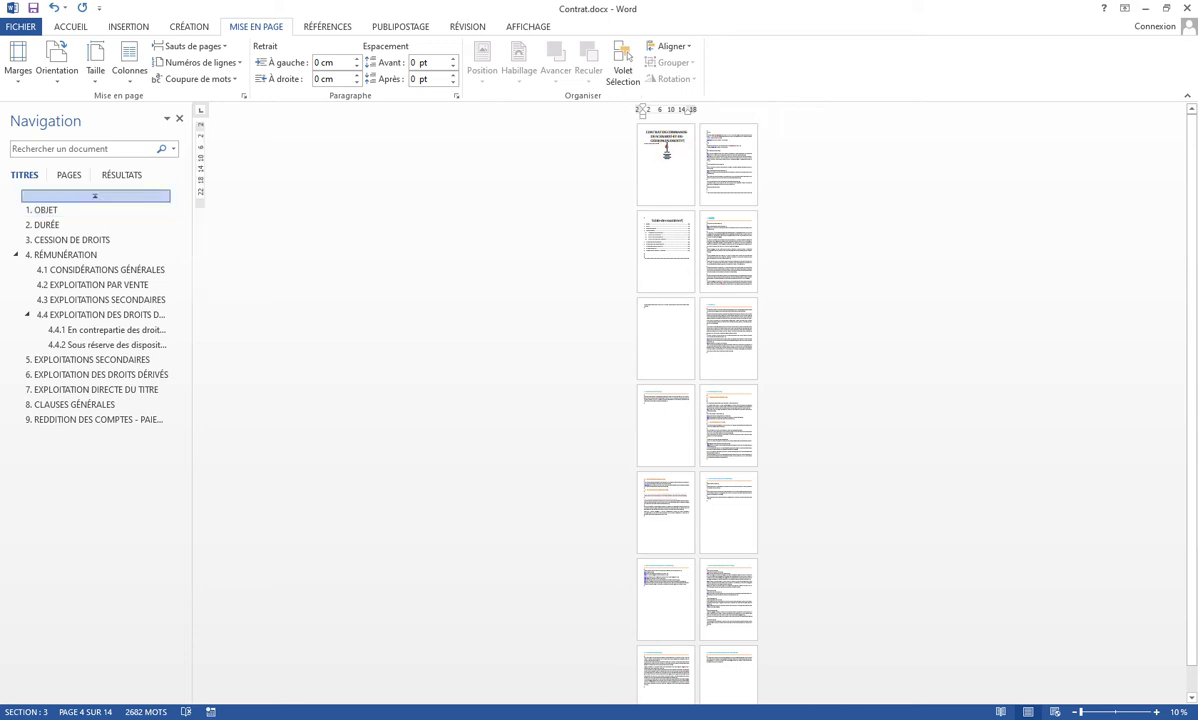
pyautogui.click(663, 130)
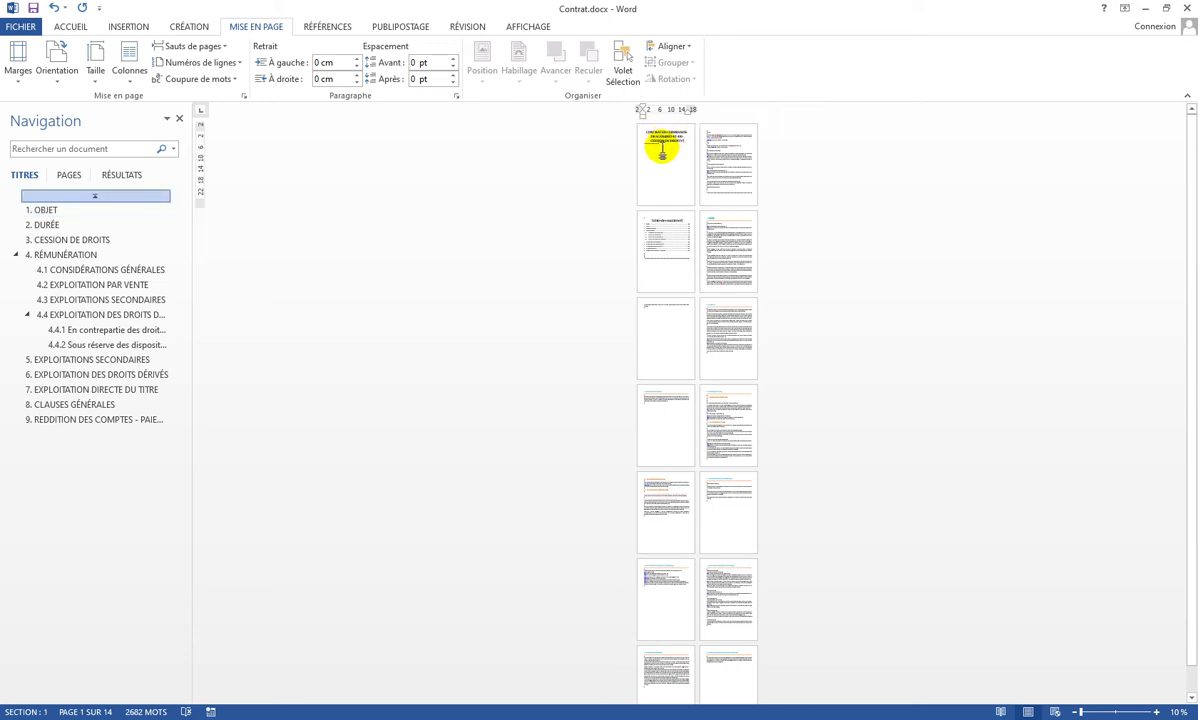
pyautogui.click(667, 236)
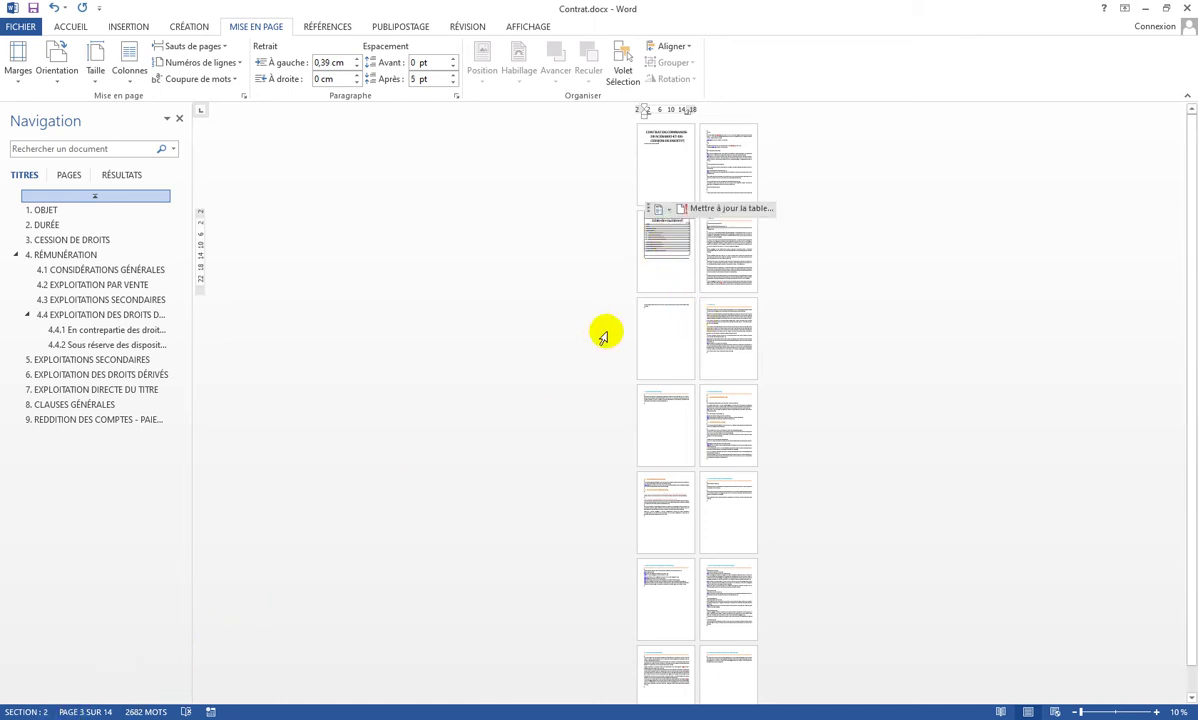
# - Check which section several body pages after the table of contents belong to in the page overview
pyautogui.click(660, 324)
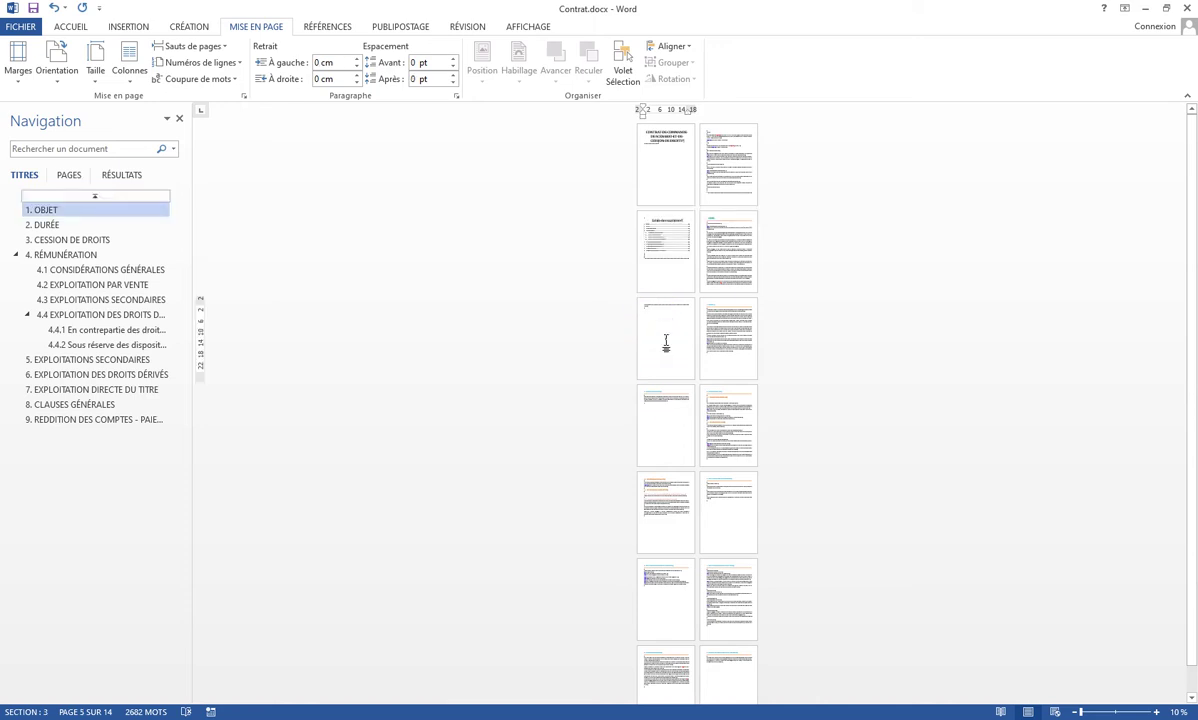
pyautogui.click(659, 432)
pyautogui.click(675, 508)
pyautogui.click(722, 495)
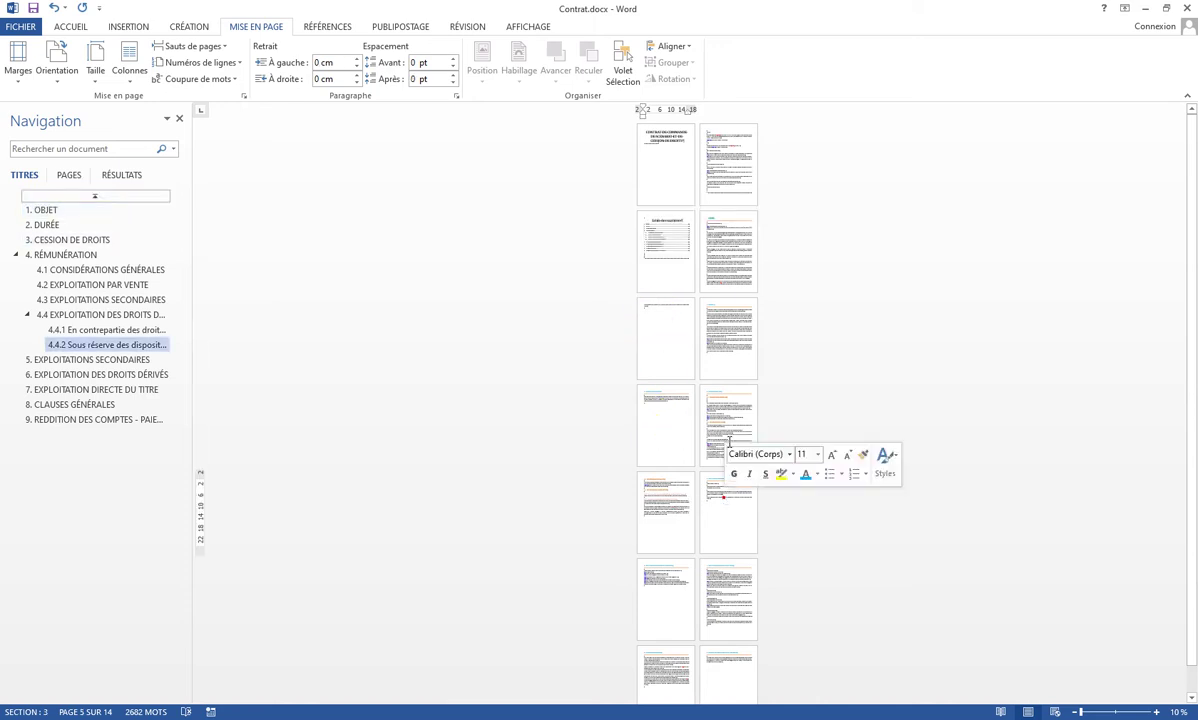
pyautogui.click(723, 434)
pyautogui.click(669, 313)
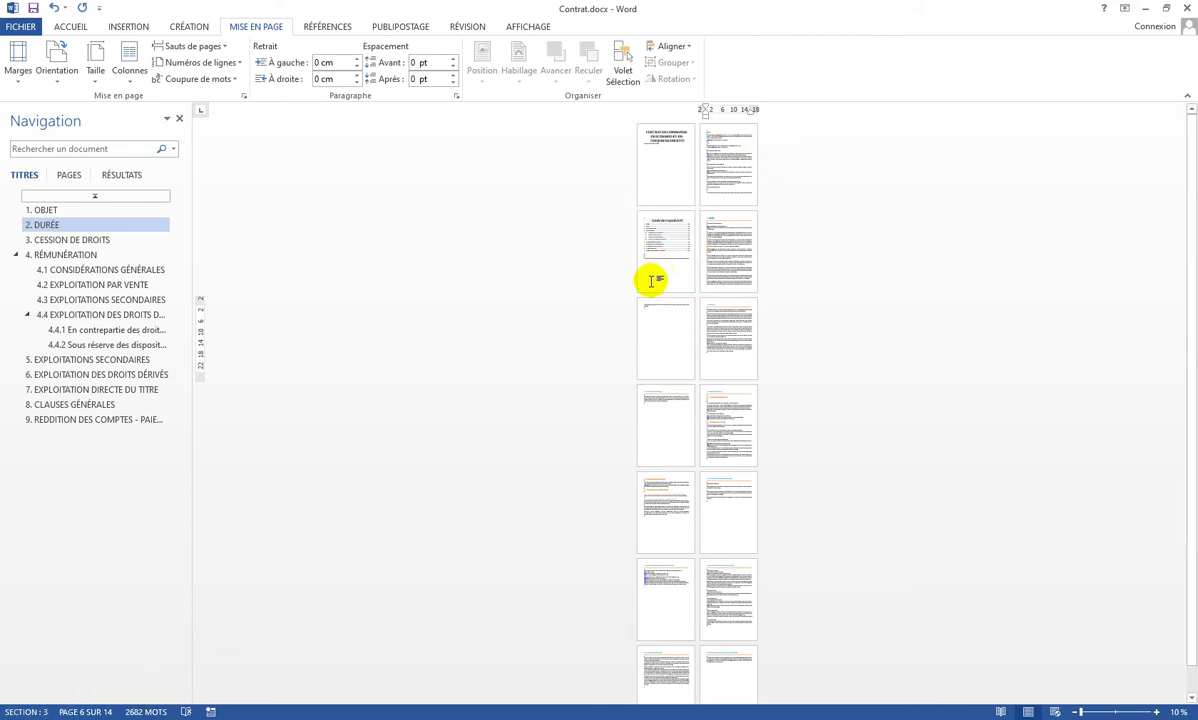
# - Return the zoom to 150% and review the pages before and after the heading 2. DURÉE
pyautogui.click(1117, 710)
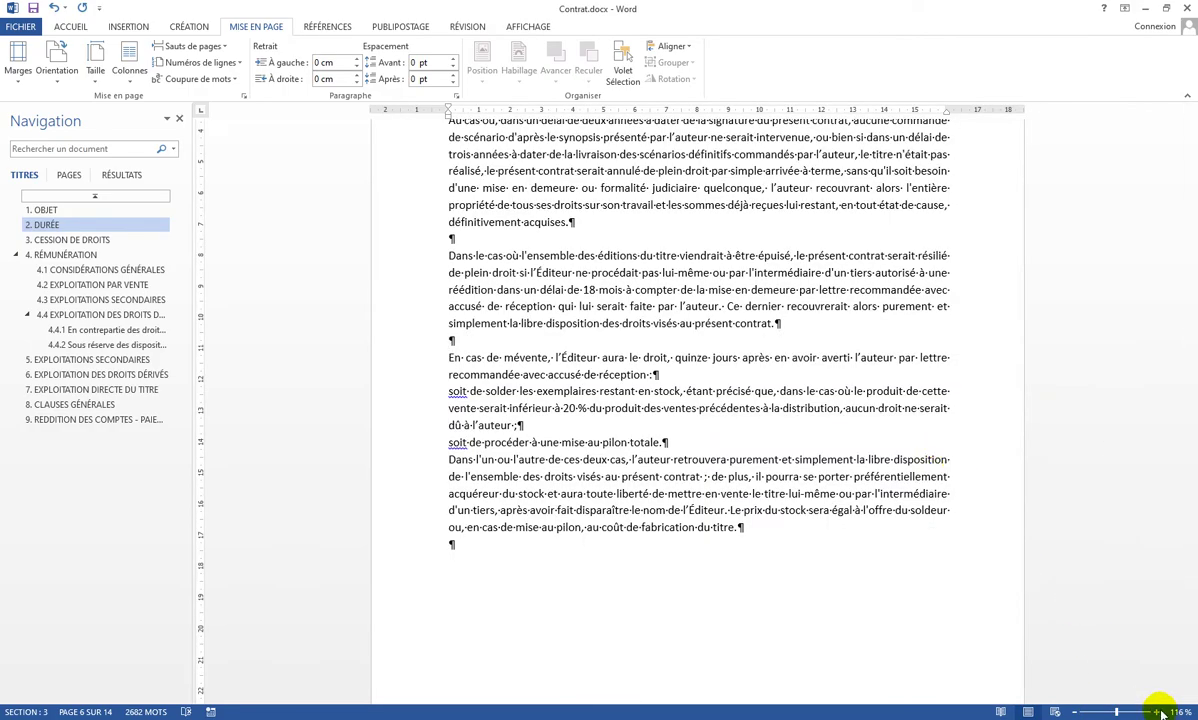
pyautogui.click(1157, 712)
pyautogui.click(1157, 712)
pyautogui.click(1157, 712)
pyautogui.click(1157, 712)
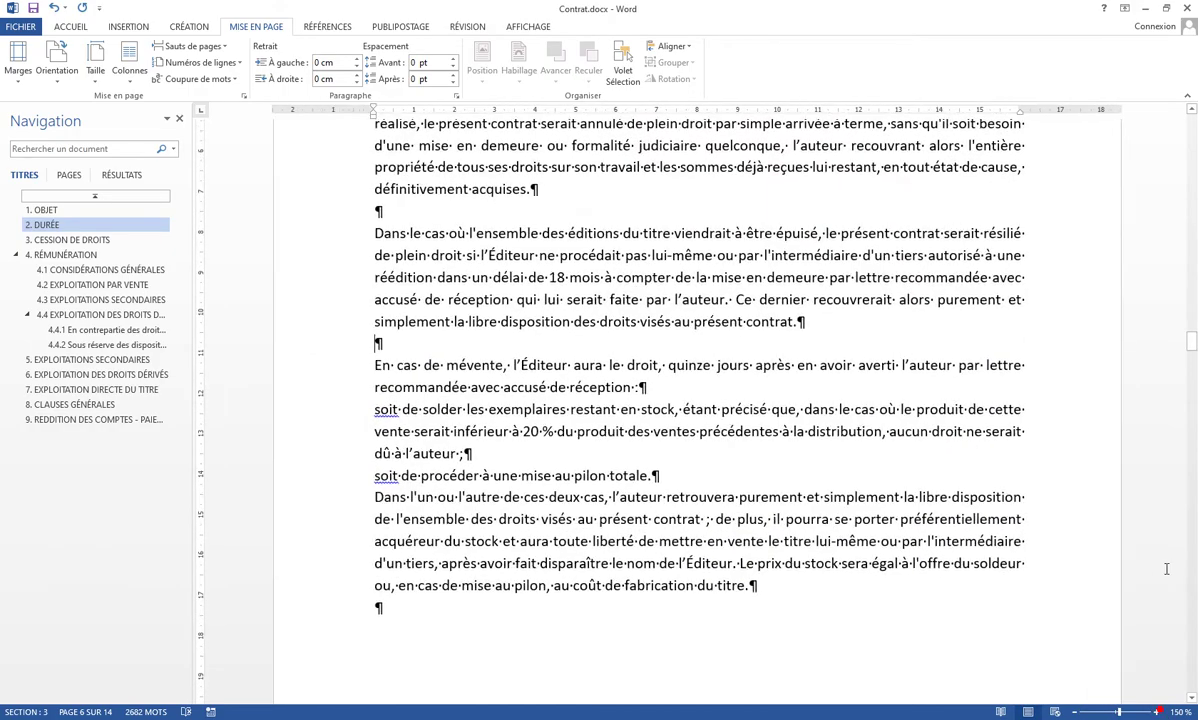
pyautogui.scroll(6, 1128, 517)
pyautogui.scroll(-2, 1128, 517)
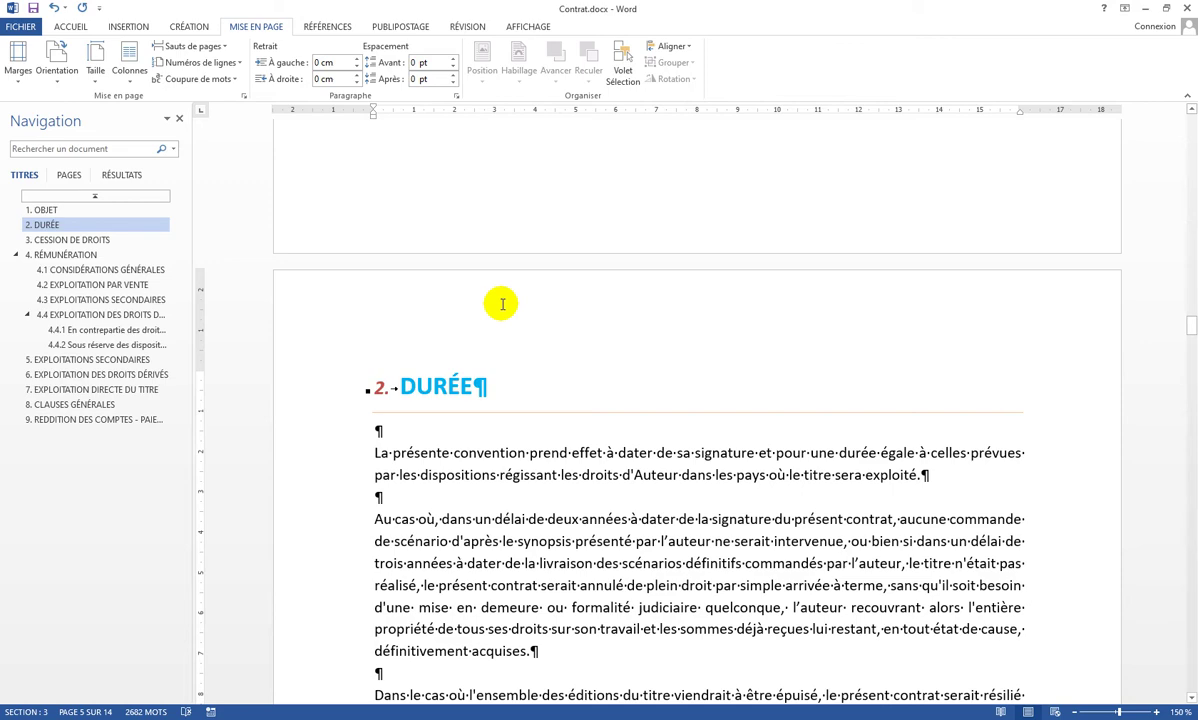
pyautogui.scroll(10, 501, 303)
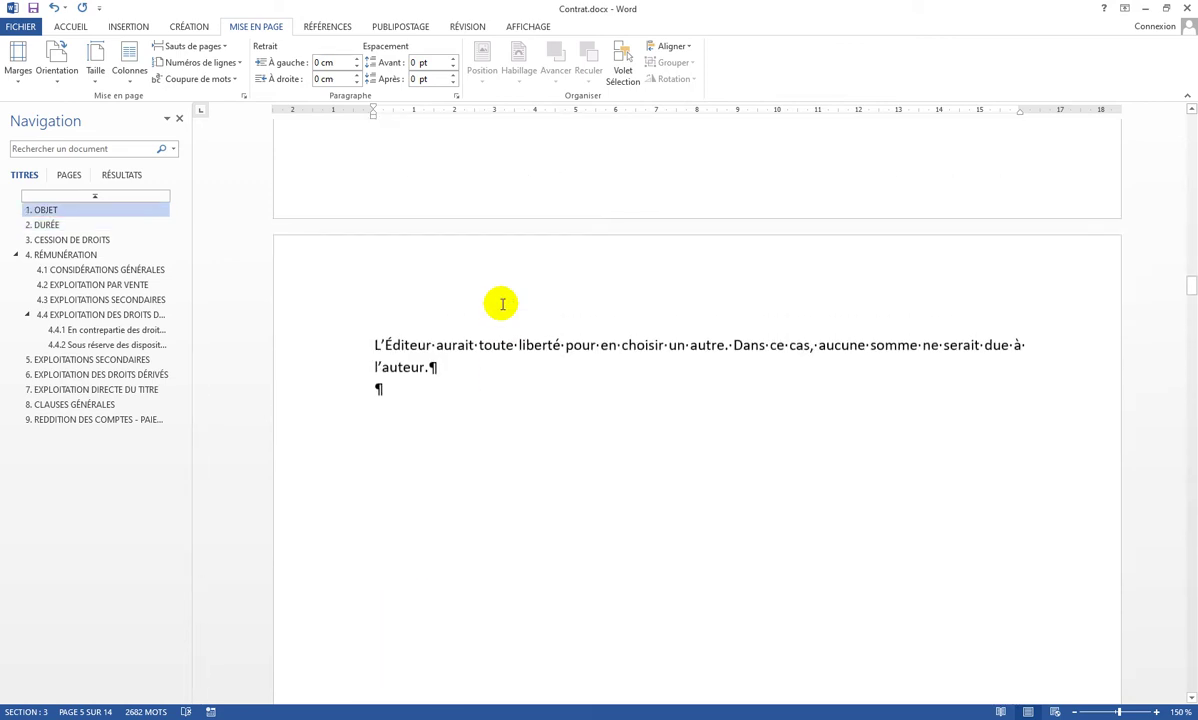
# - Review the document from its beginning and check the section of the empty paragraph above the title Table des matières
pyautogui.hotkey('ctrl', 'Home')
pyautogui.scroll(-10, 578, 276)
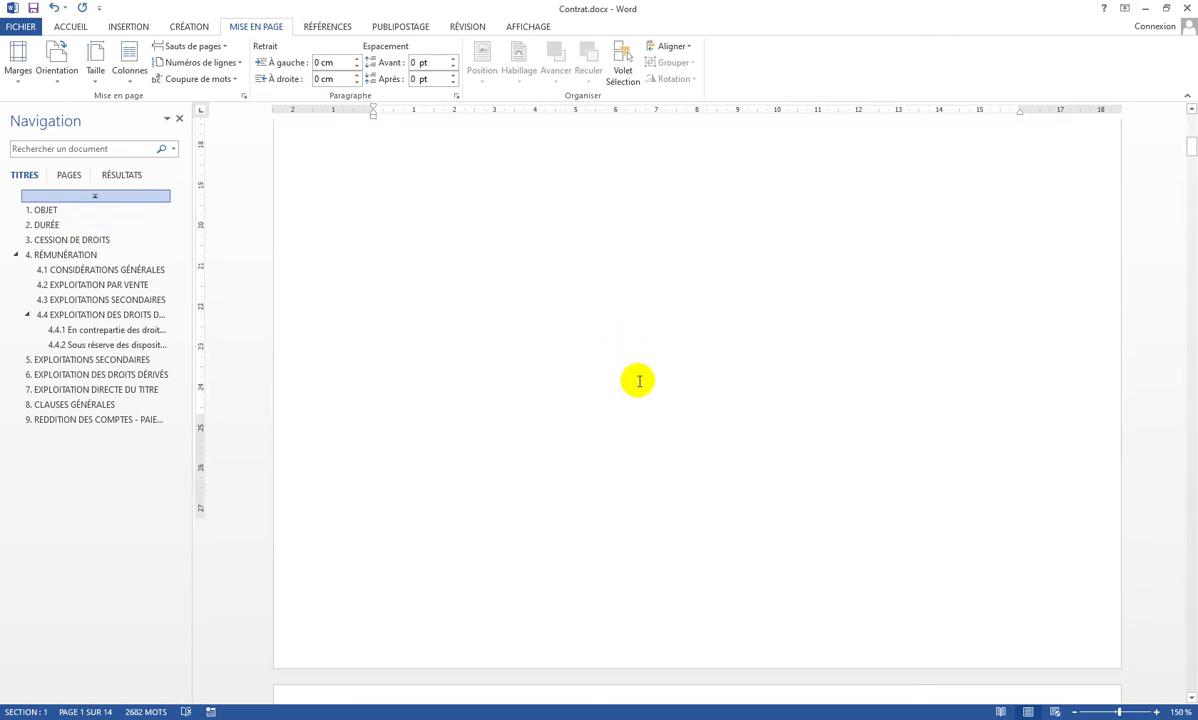
pyautogui.scroll(-15, 640, 383)
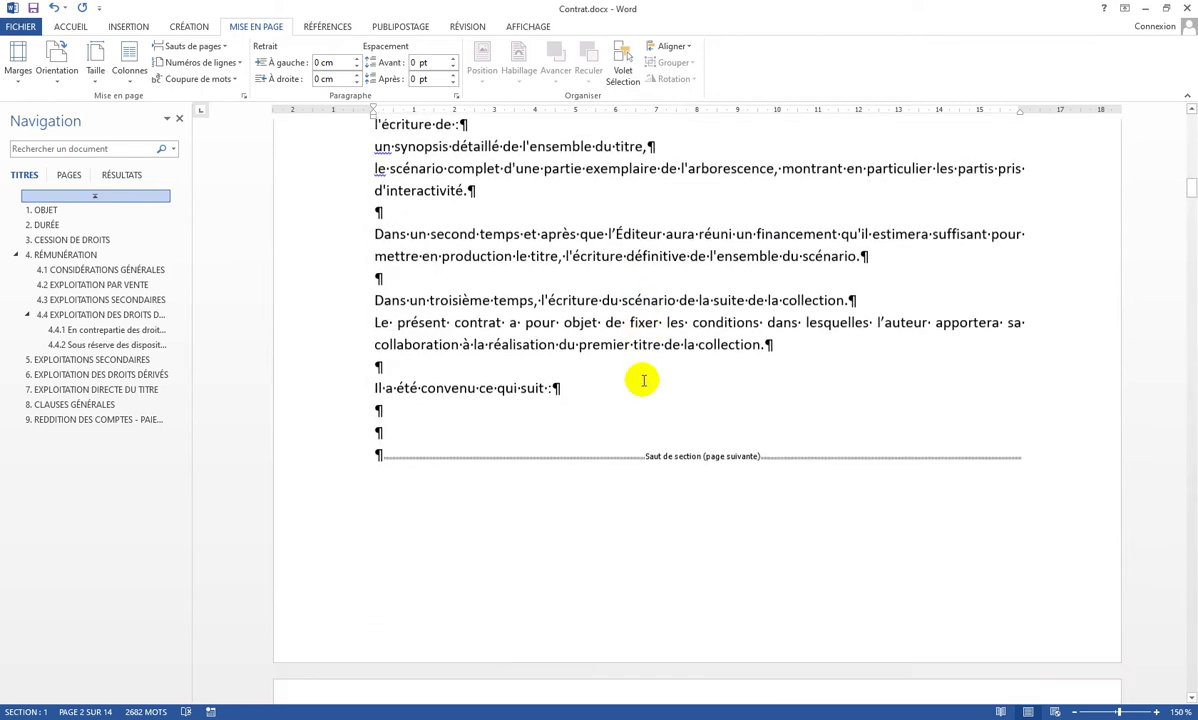
pyautogui.scroll(-2, 643, 381)
pyautogui.click(448, 318)
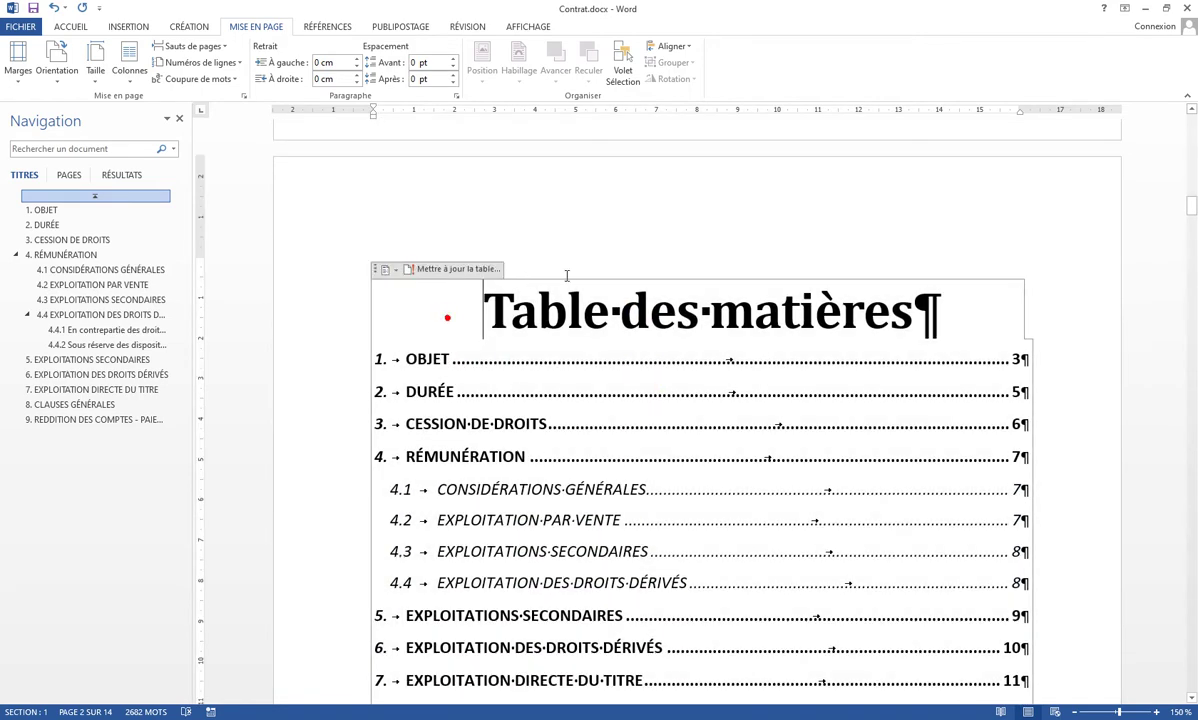
pyautogui.click(580, 272)
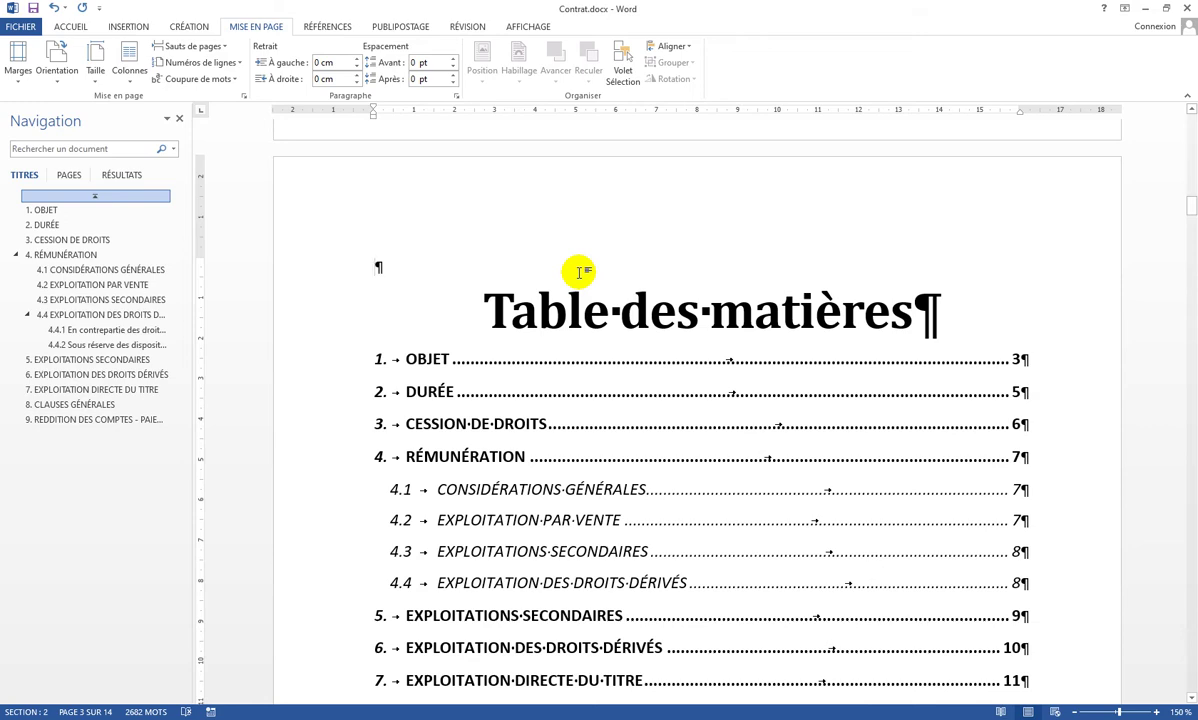
# - Review the section break below the table of contents and the OBJET text that follows, up to its second page
pyautogui.scroll(-10, 905, 478)
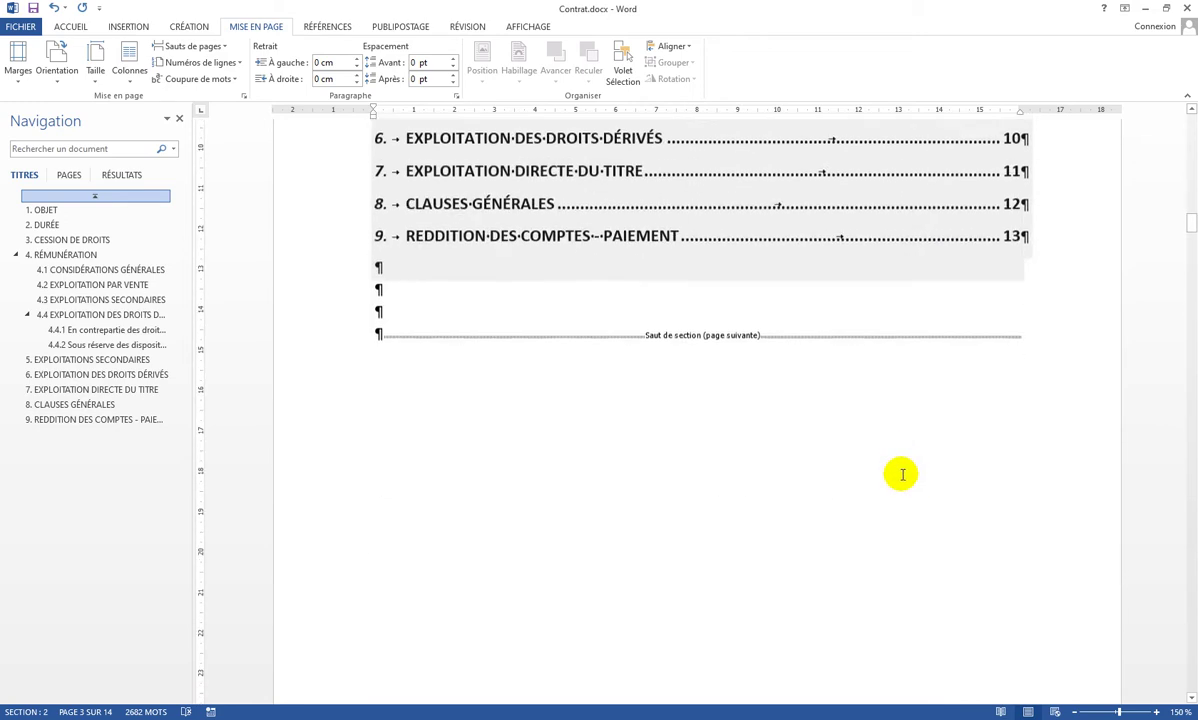
pyautogui.scroll(-15, 899, 468)
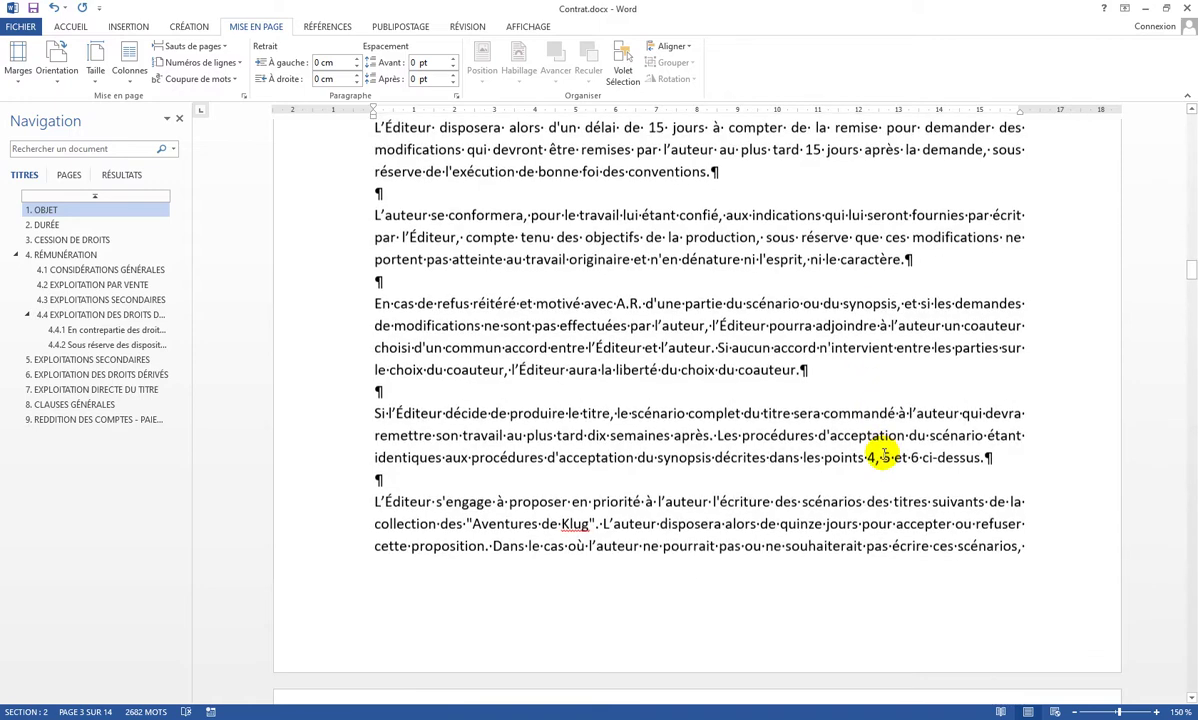
pyautogui.scroll(1, 884, 453)
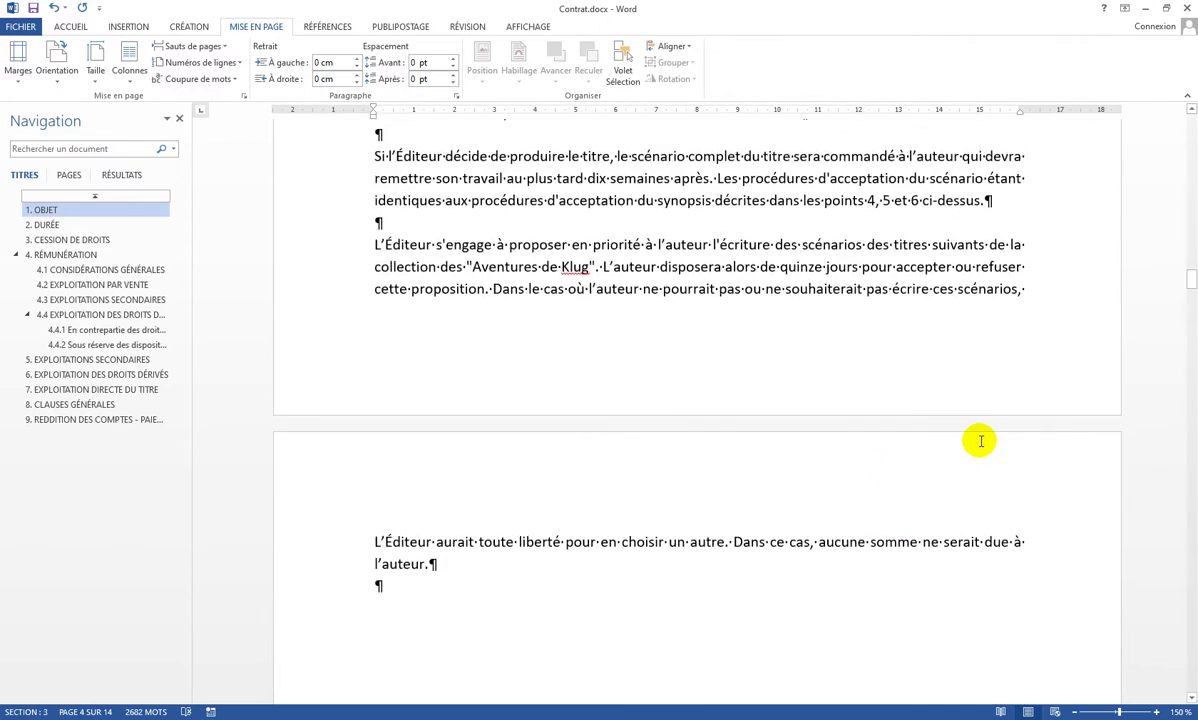
pyautogui.scroll(1, 980, 442)
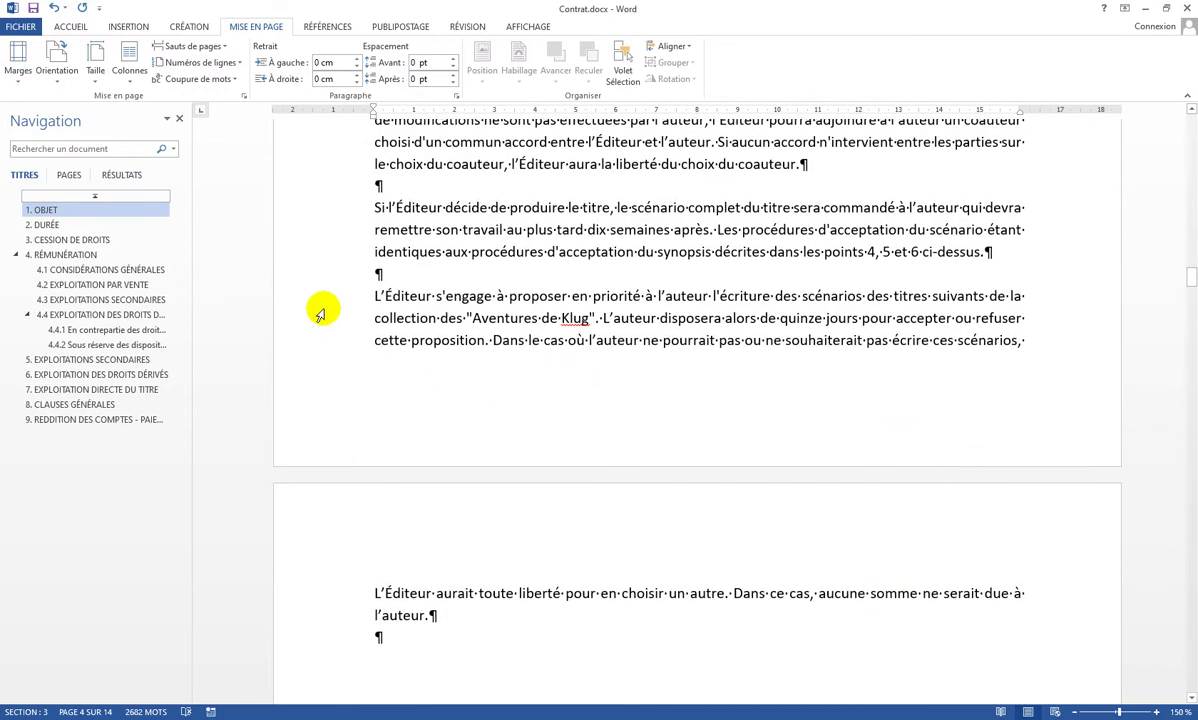
# - Highlight the lines on each side of the page break that splits the paragraph beginning "L'Éditeur s'engage à proposer en priorité"
pyautogui.moveTo(320, 294); pyautogui.dragTo(321, 349)
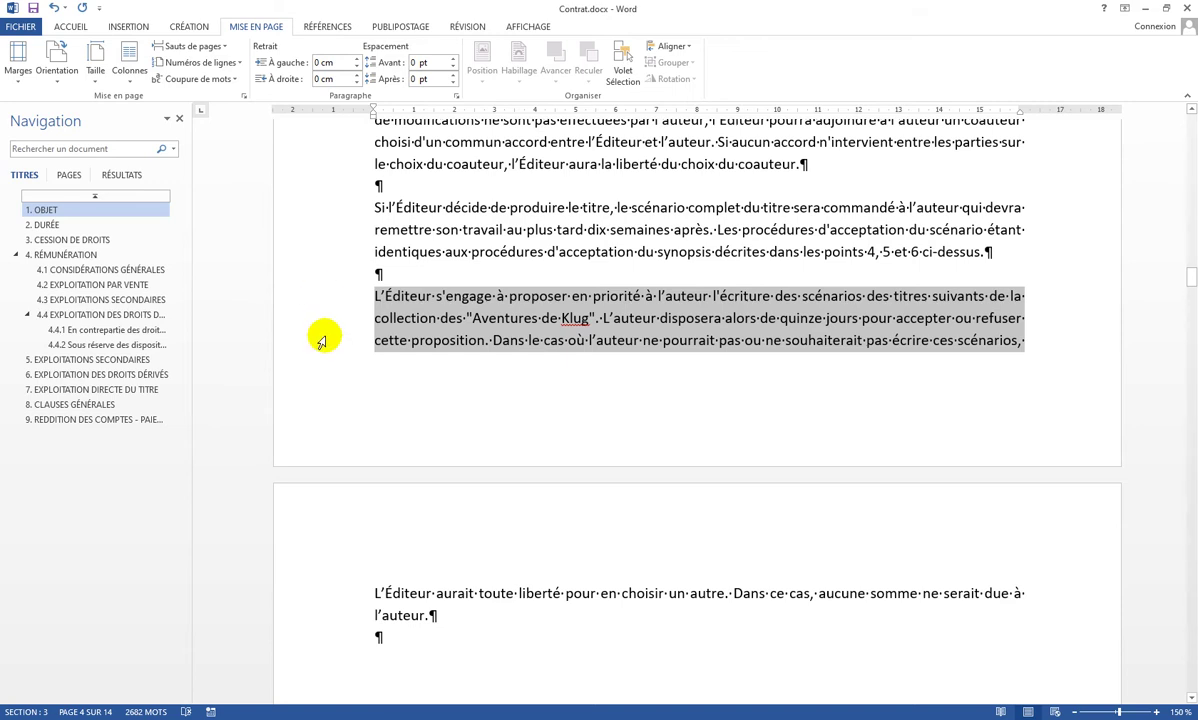
pyautogui.click(327, 608)
pyautogui.moveTo(327, 600); pyautogui.dragTo(323, 614)
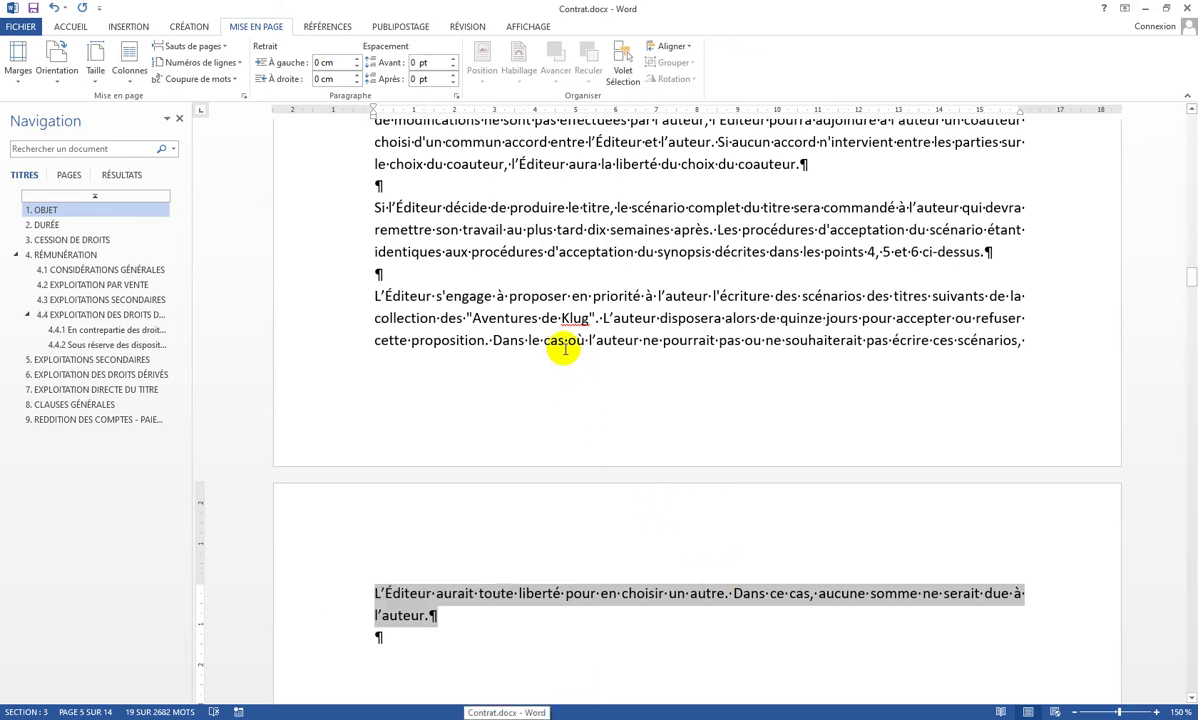
pyautogui.click(505, 323)
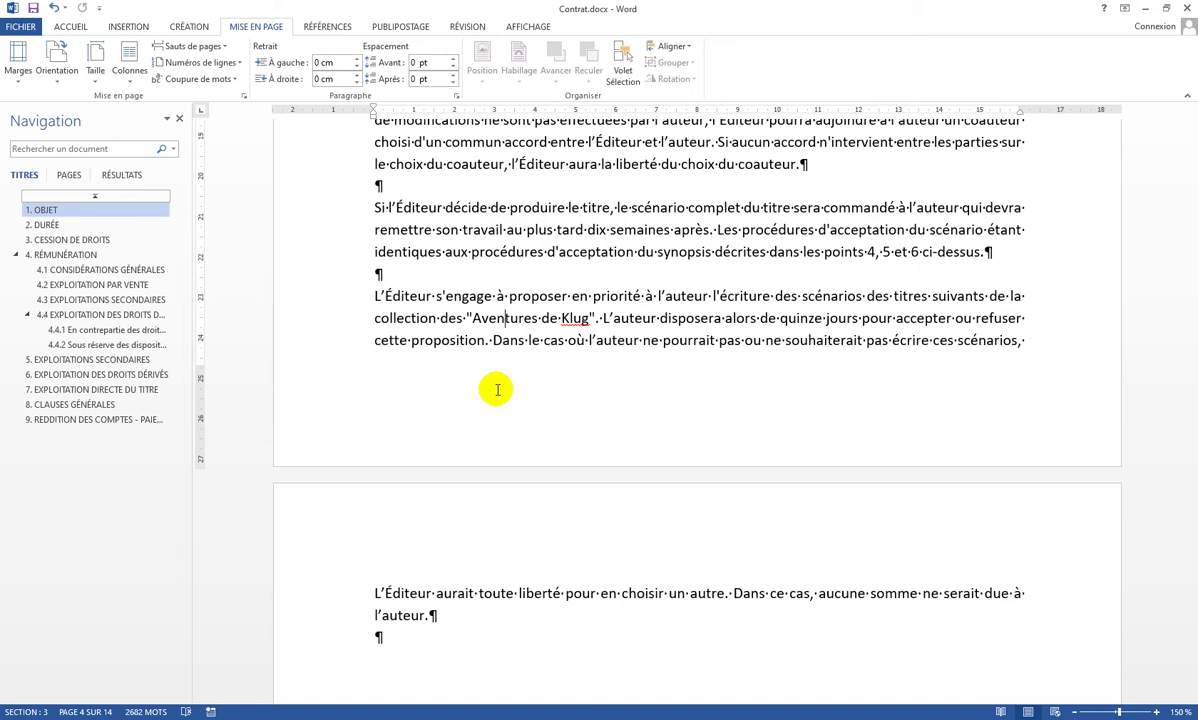
# - Examine the pagination options of the paragraph beginning "L'Éditeur s'engage à proposer en priorité" without changing them
pyautogui.doubleClick(315, 296)
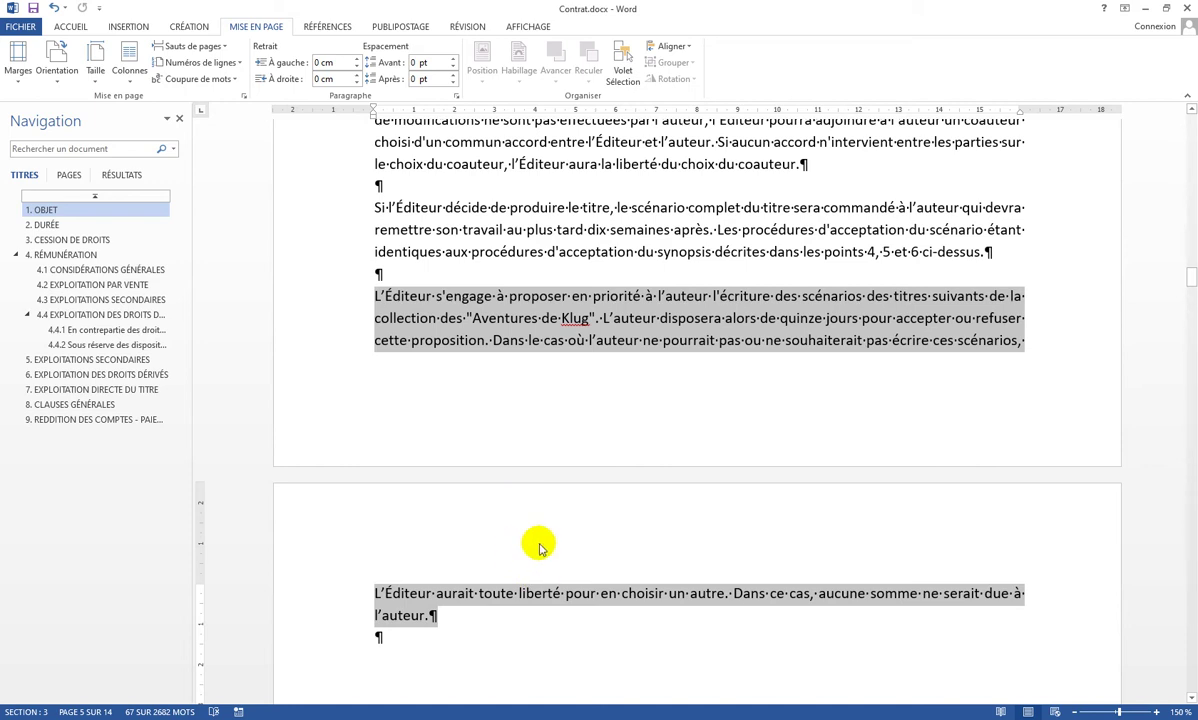
pyautogui.click(73, 27)
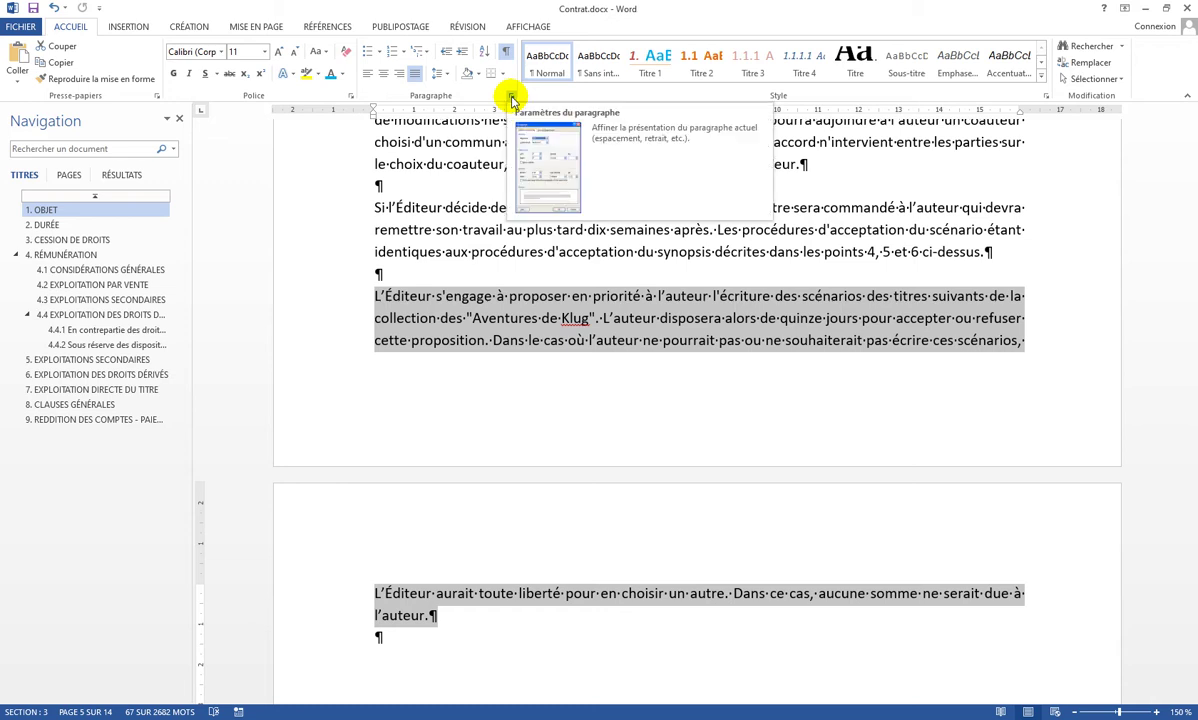
pyautogui.click(511, 100)
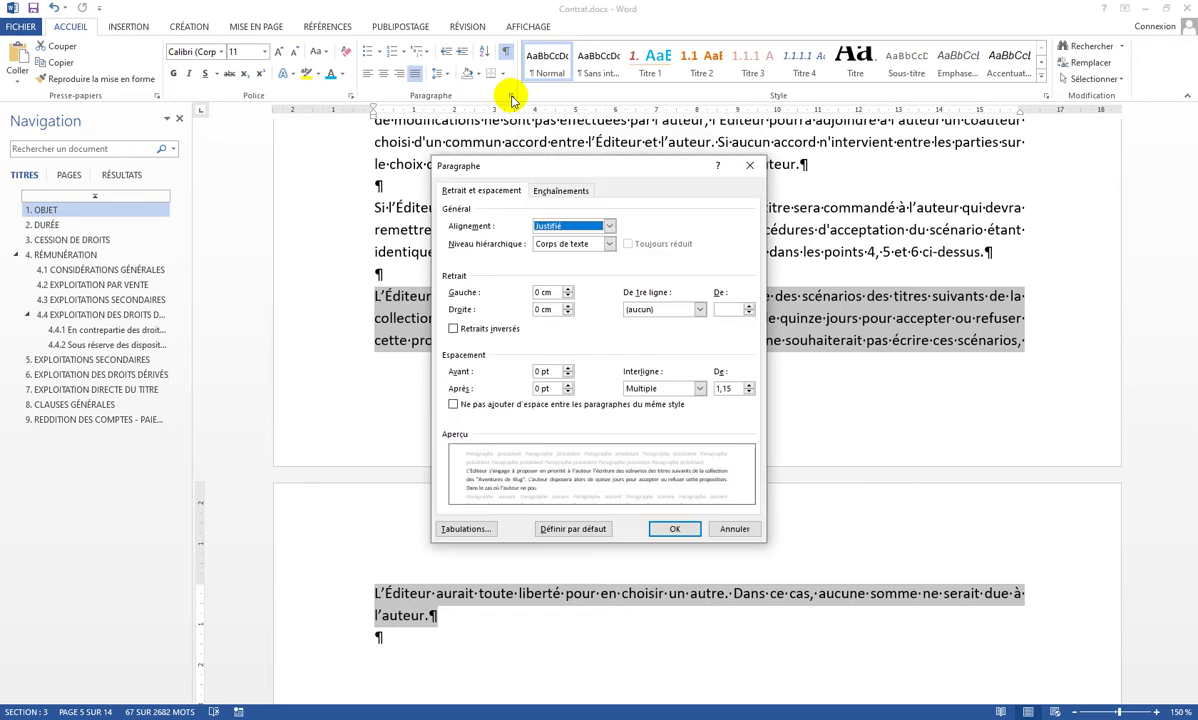
pyautogui.click(561, 190)
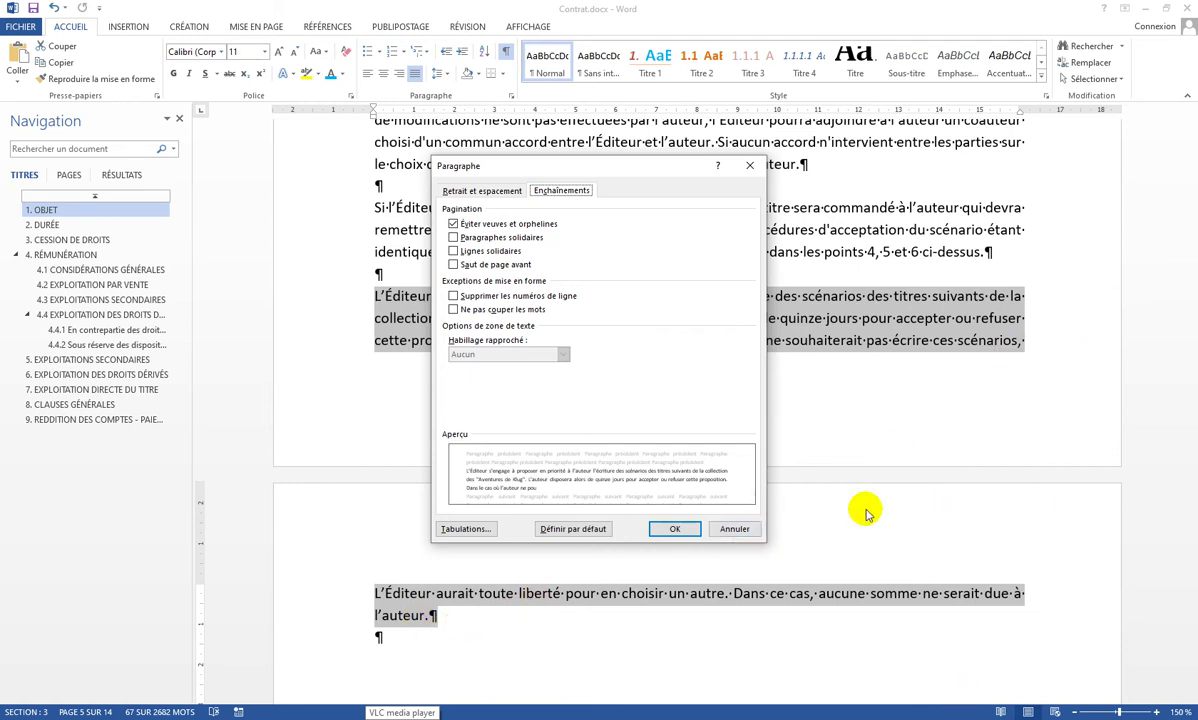
pyautogui.click(734, 528)
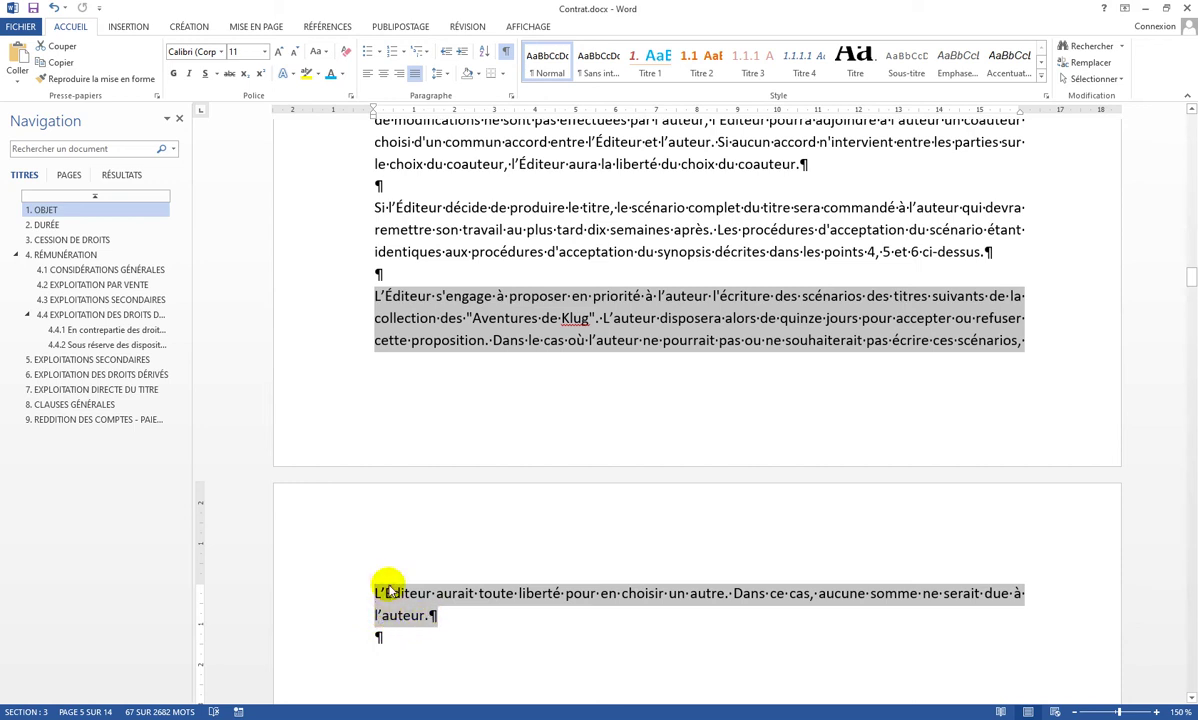
# - Try adding two empty paragraphs above the paragraph beginning "L'Éditeur s'engage à proposer en priorité", and remove them again
pyautogui.click(441, 270)
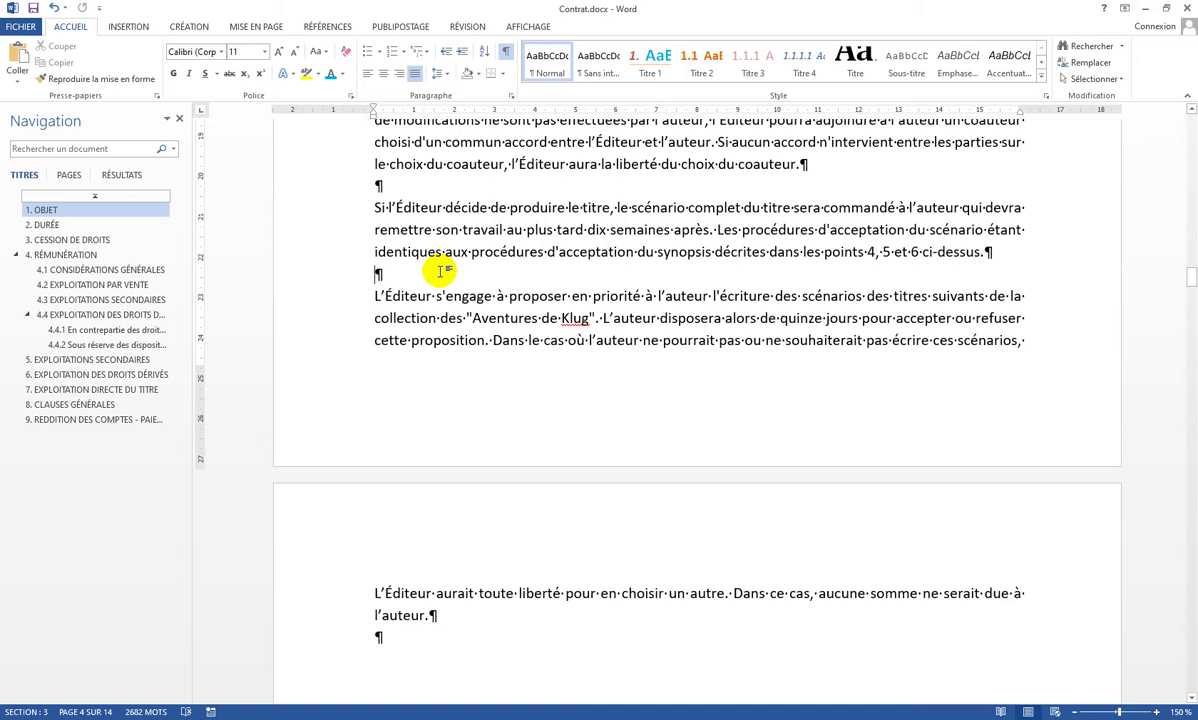
pyautogui.press('Return')
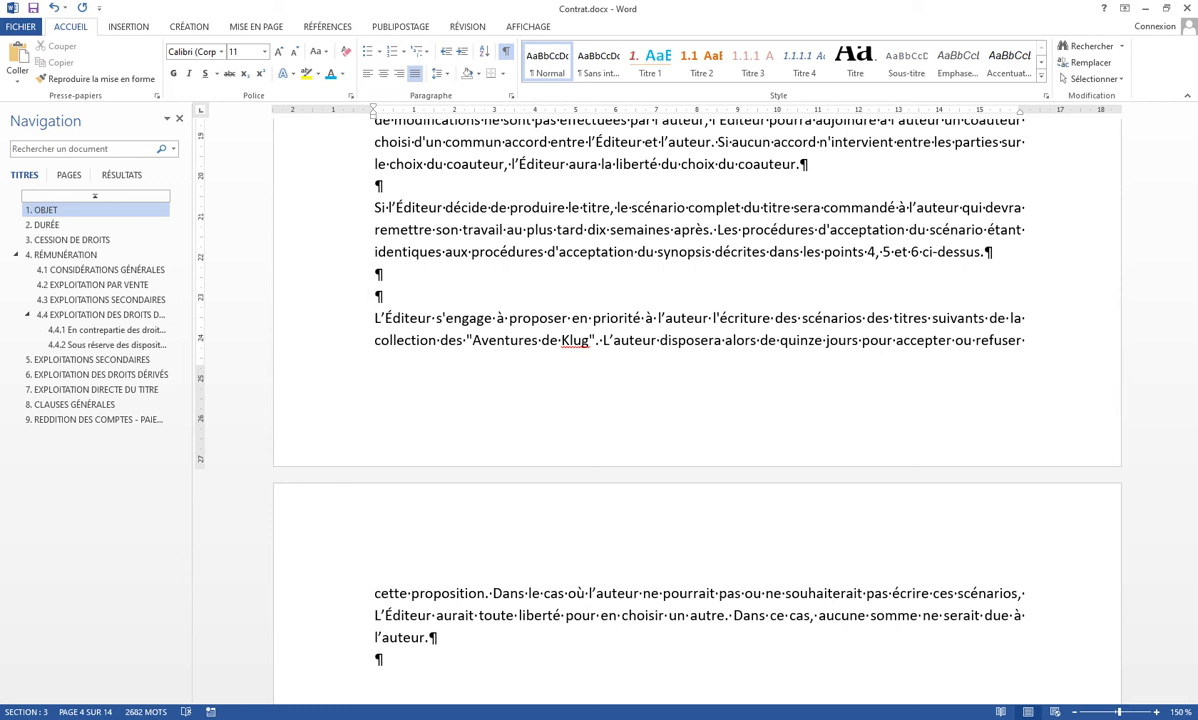
pyautogui.press('Return')
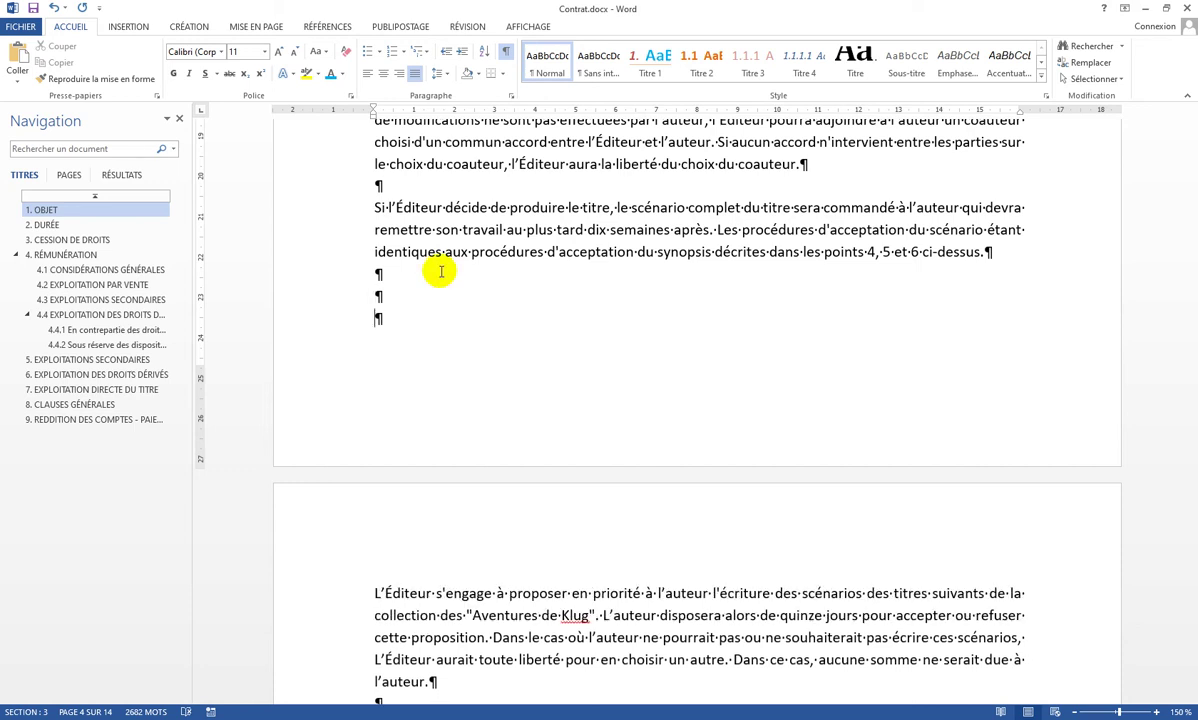
pyautogui.press('Delete')
pyautogui.press('Delete')
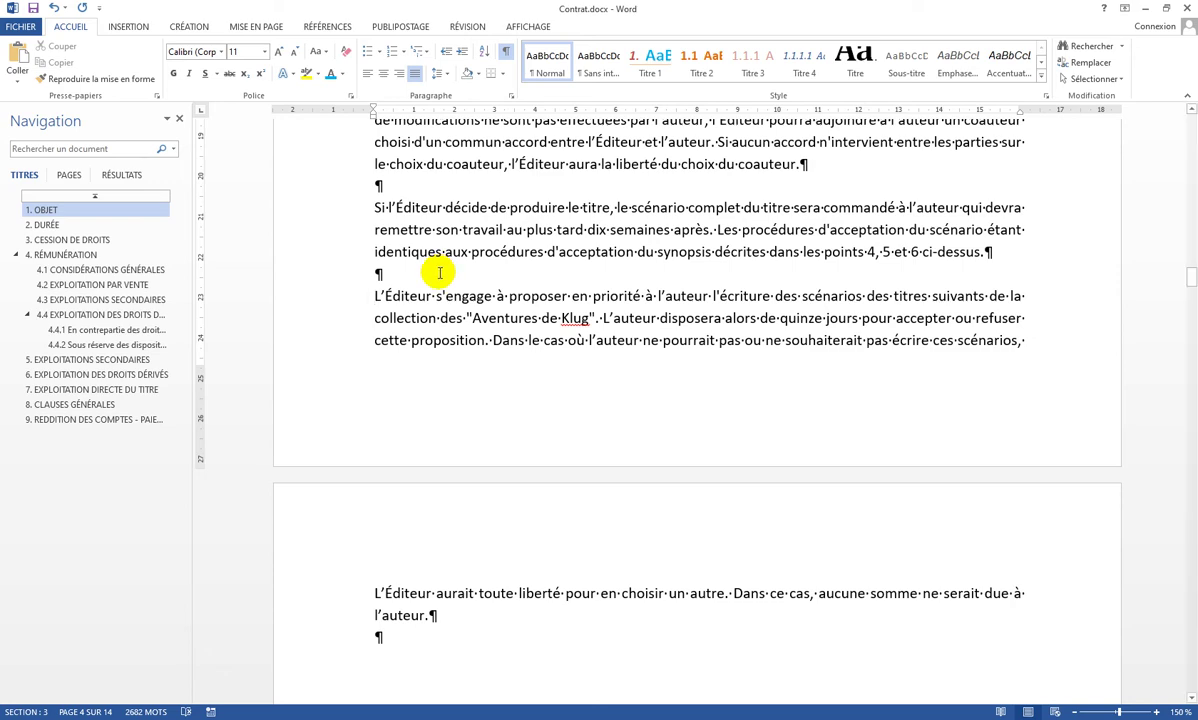
# - Review how the text of 1. OBJET flows over its pages up to the start of 2. DURÉE
pyautogui.scroll(7, 443, 265)
pyautogui.scroll(12, 593, 289)
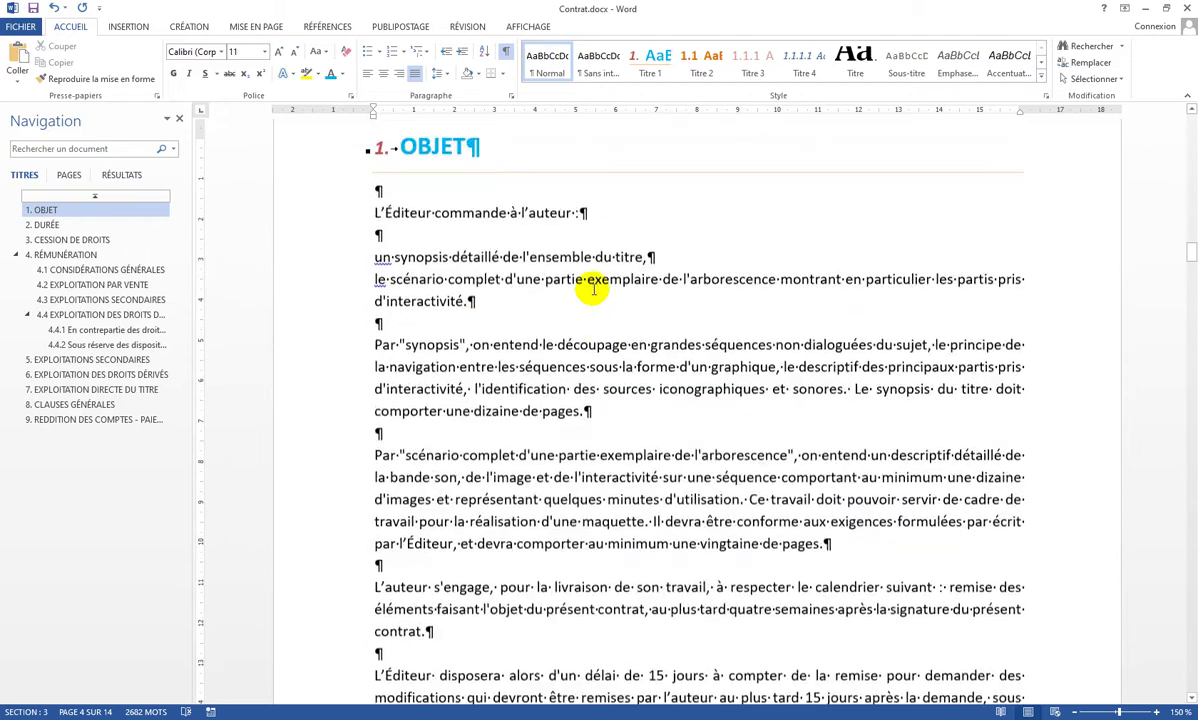
pyautogui.scroll(-7, 598, 403)
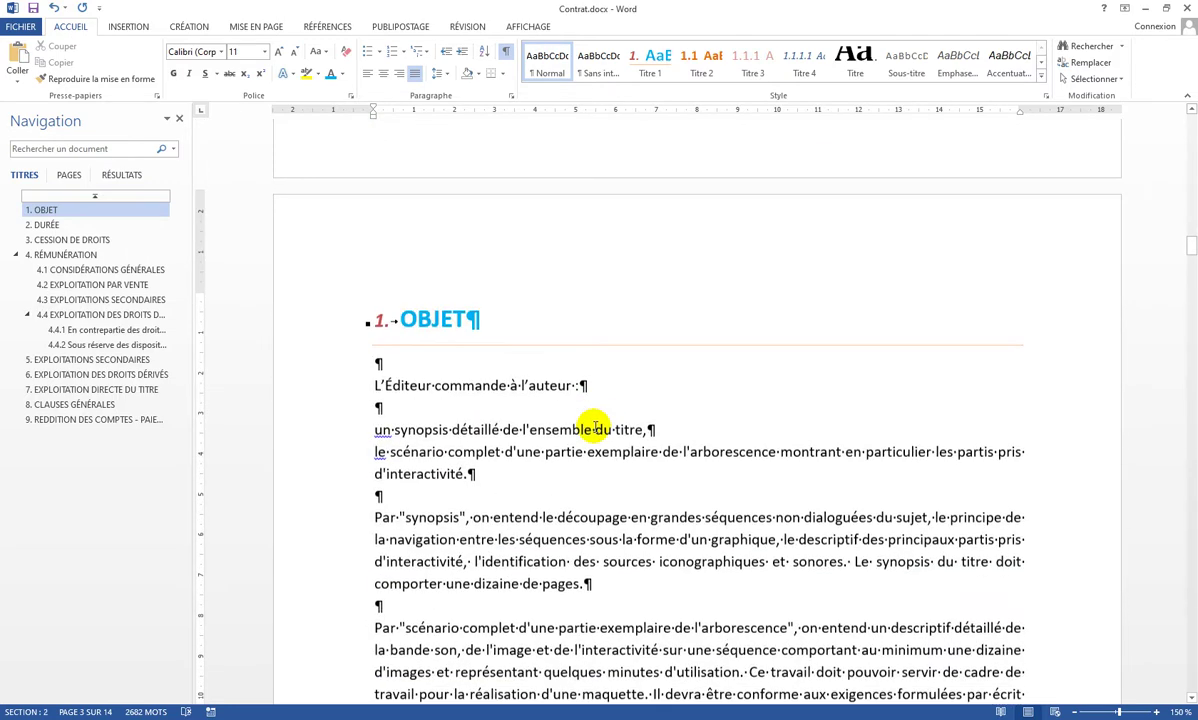
pyautogui.scroll(-3, 570, 410)
pyautogui.scroll(-14, 612, 408)
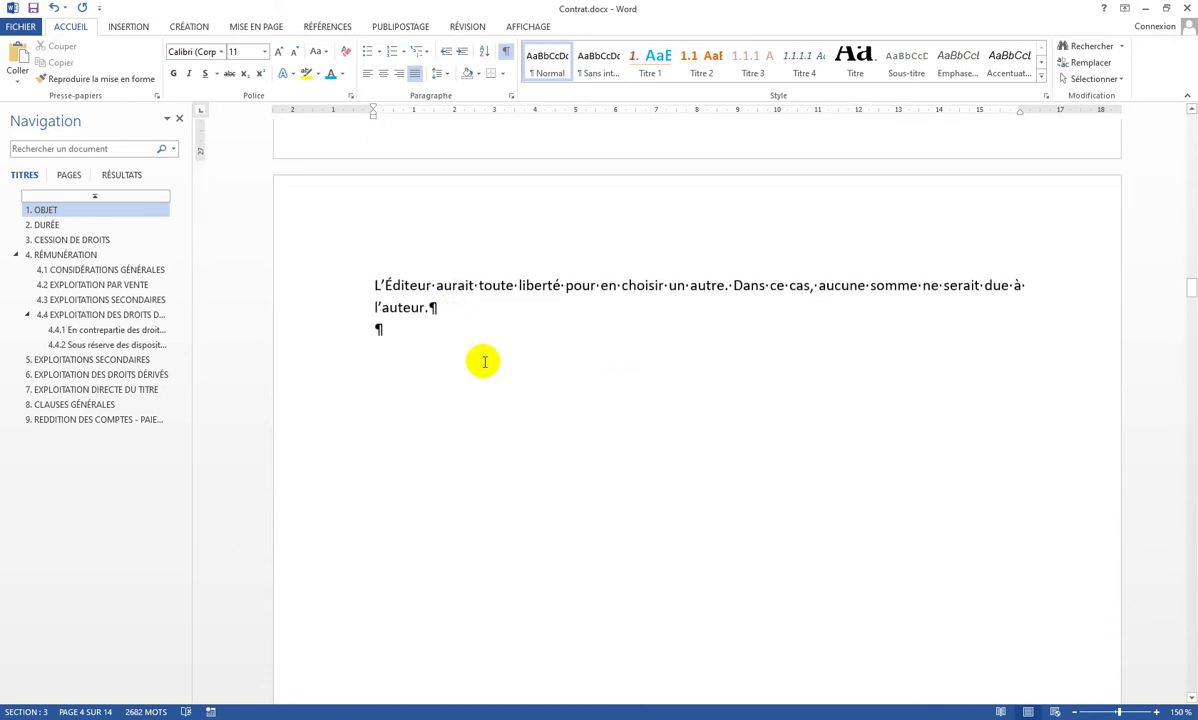
pyautogui.scroll(-3, 499, 373)
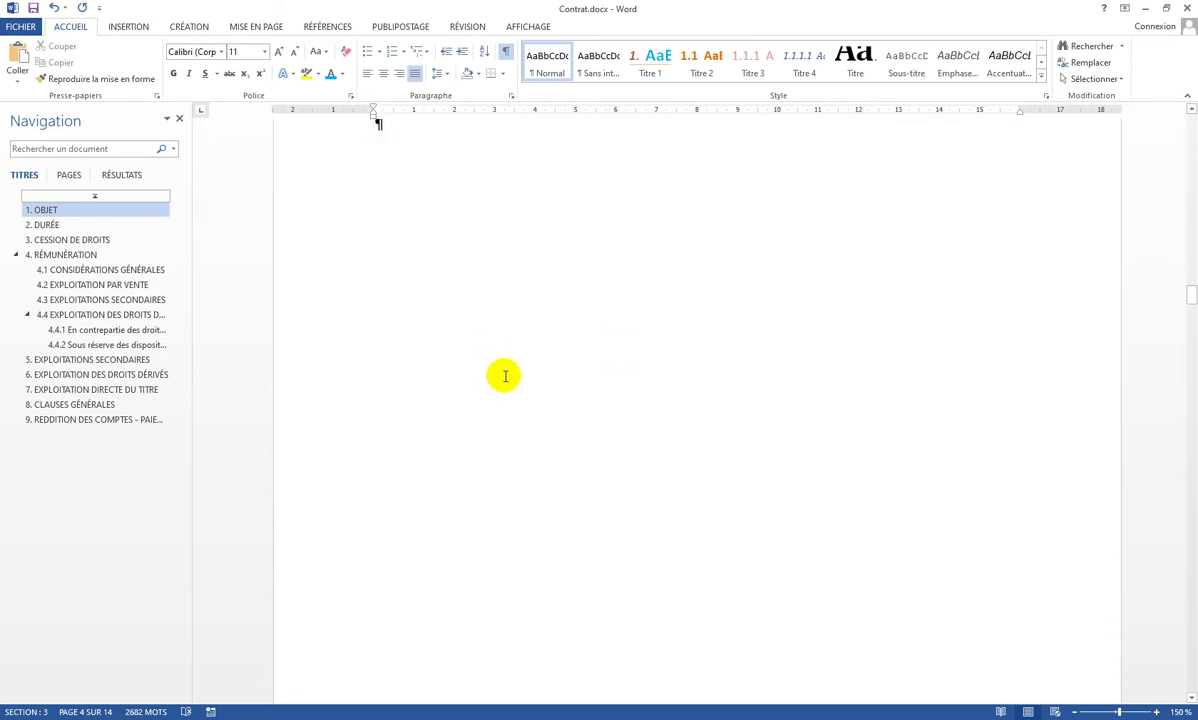
pyautogui.scroll(-6, 511, 365)
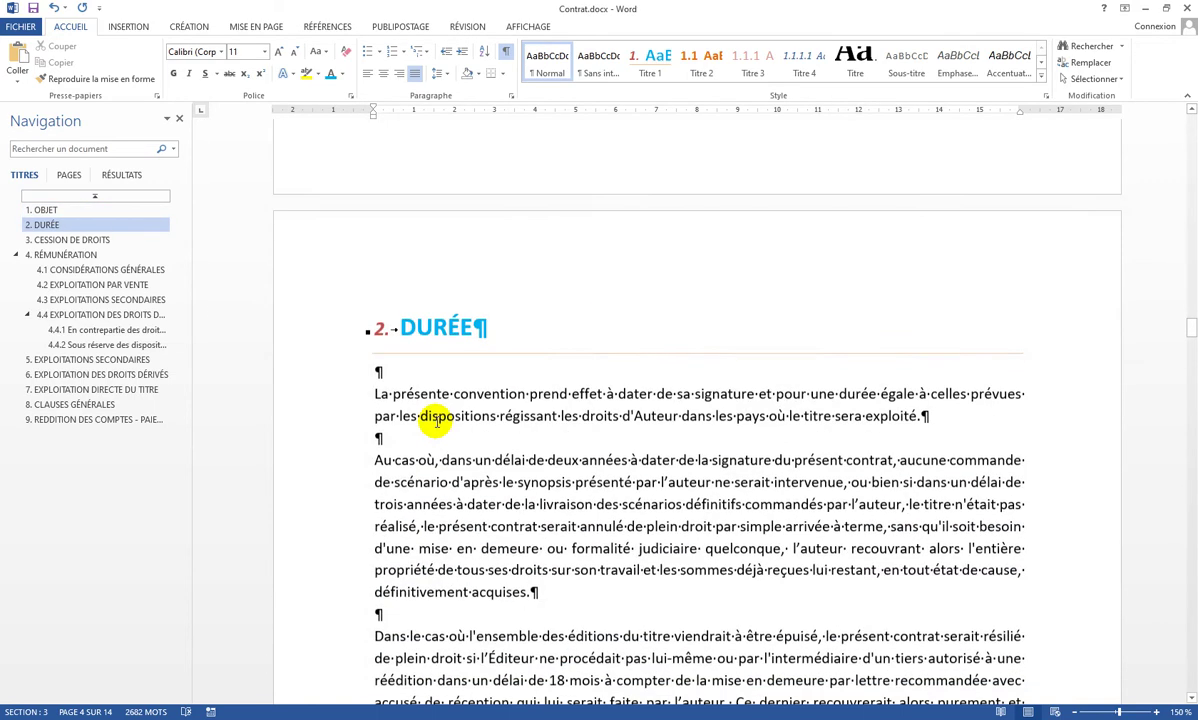
pyautogui.scroll(10, 512, 340)
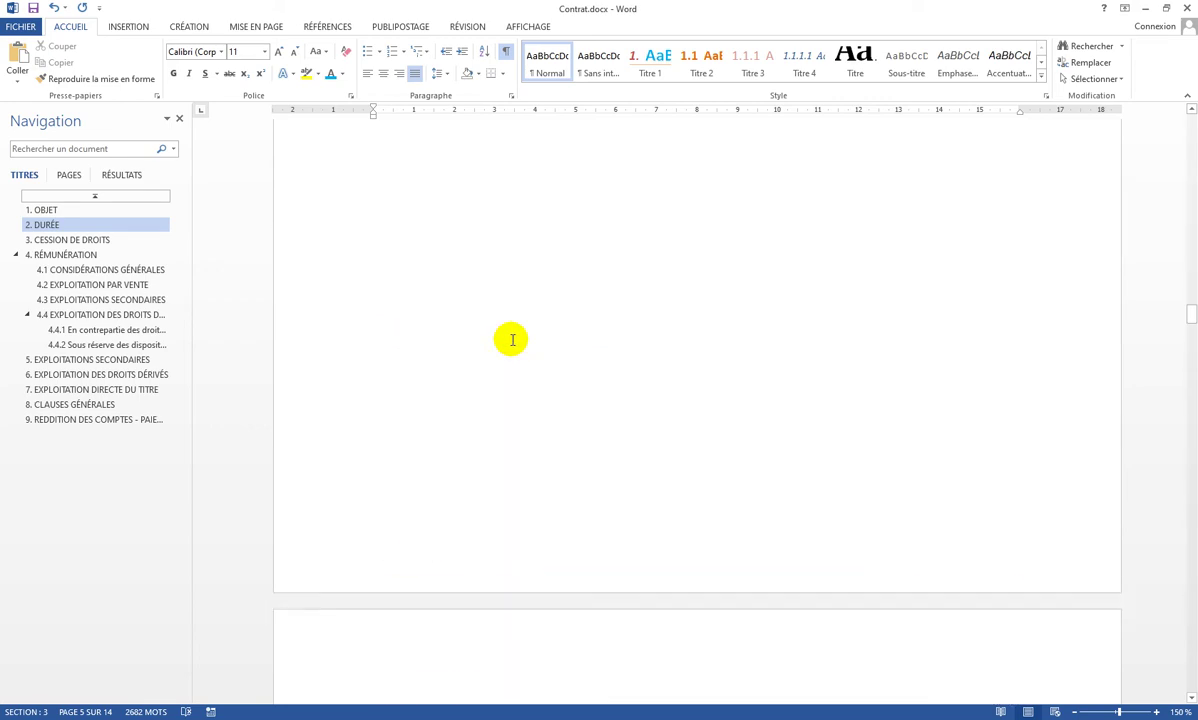
pyautogui.scroll(12, 512, 340)
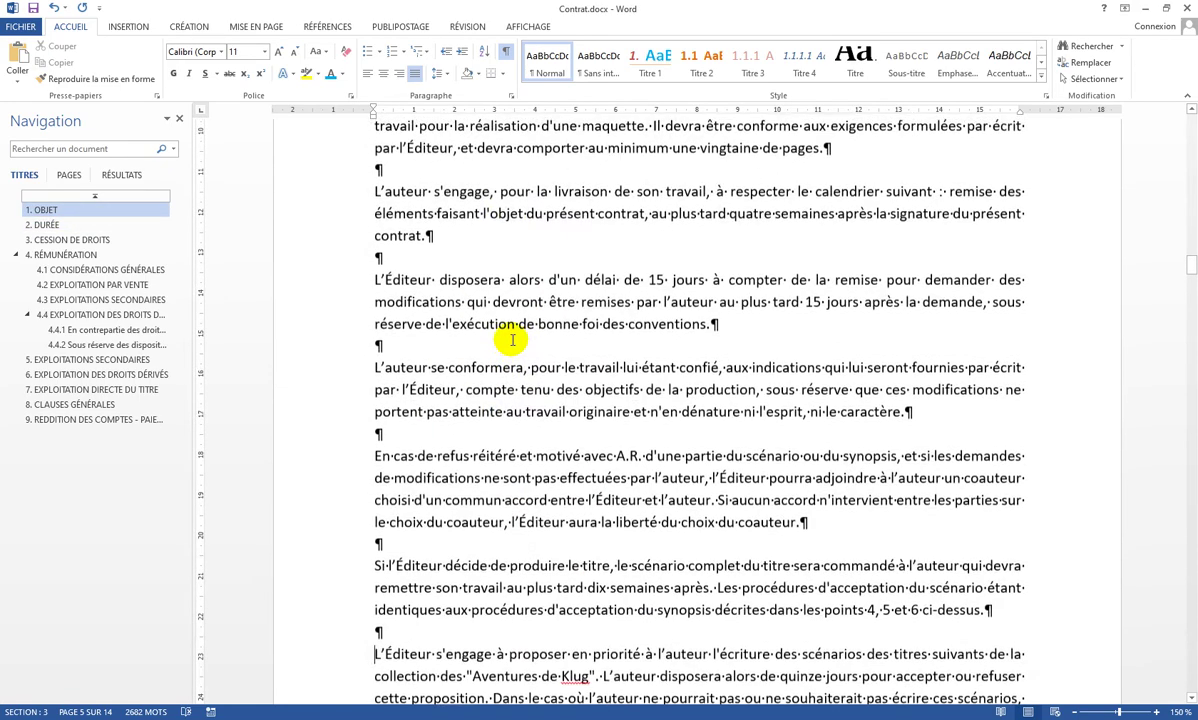
pyautogui.scroll(1, 512, 340)
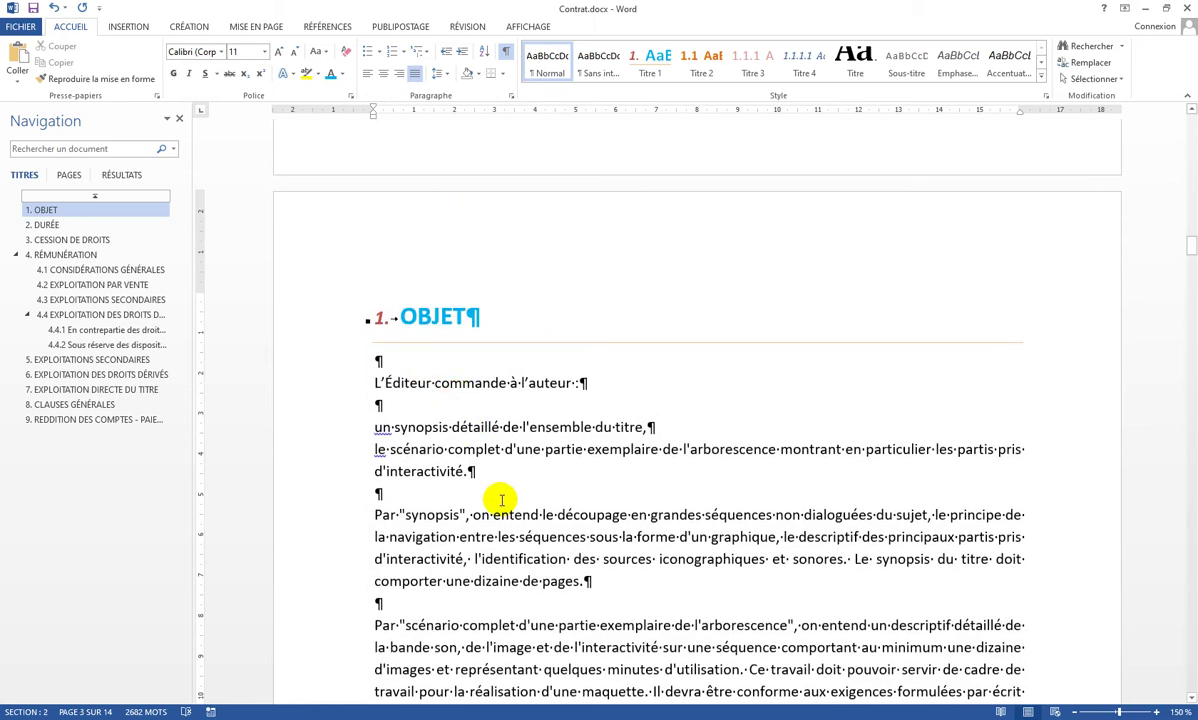
pyautogui.scroll(-9, 440, 570)
pyautogui.scroll(-3, 545, 528)
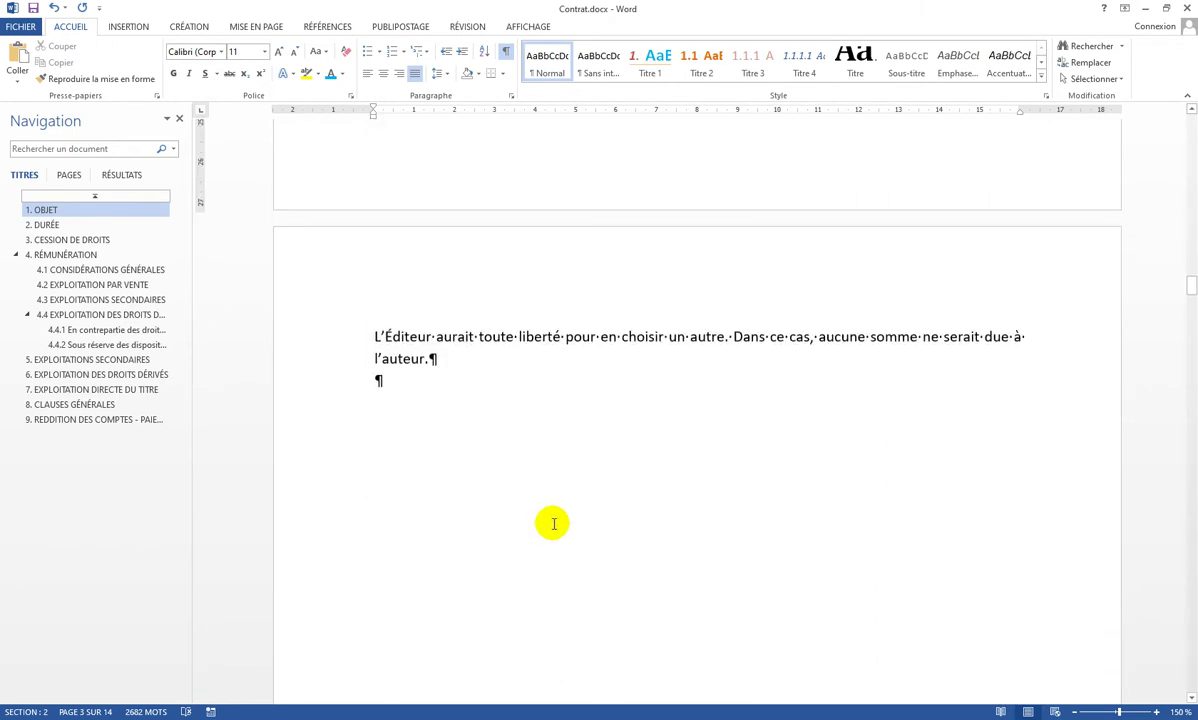
pyautogui.scroll(5, 548, 522)
pyautogui.scroll(6, 552, 522)
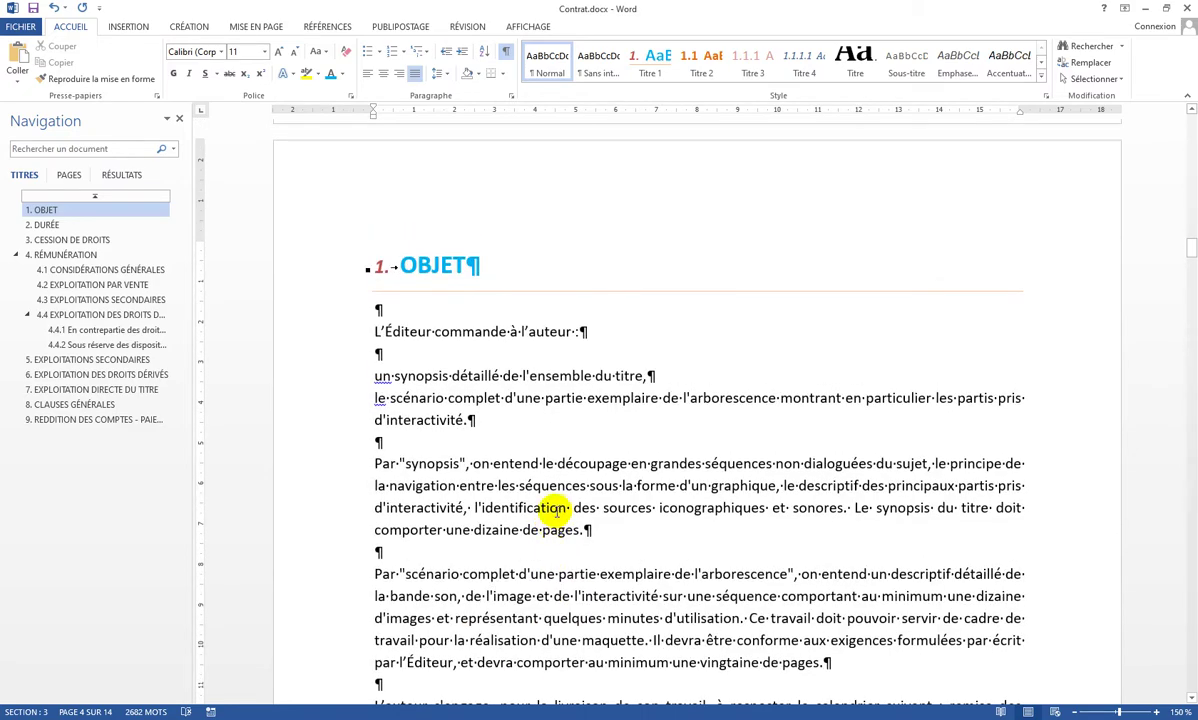
# - Highlight the two enumerated items under 1. OBJET and look through the body for another enumeration, down to 4.2 EXPLOITATION PAR VENTE
pyautogui.click(305, 382)
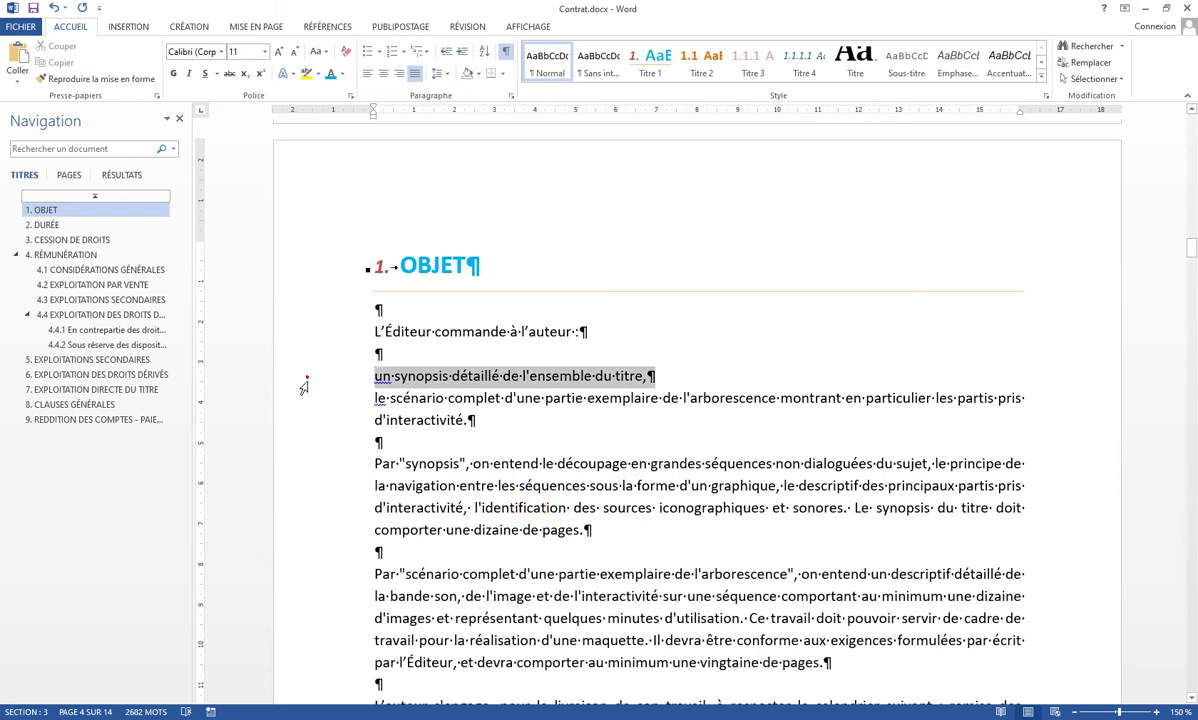
pyautogui.moveTo(305, 382); pyautogui.dragTo(303, 420)
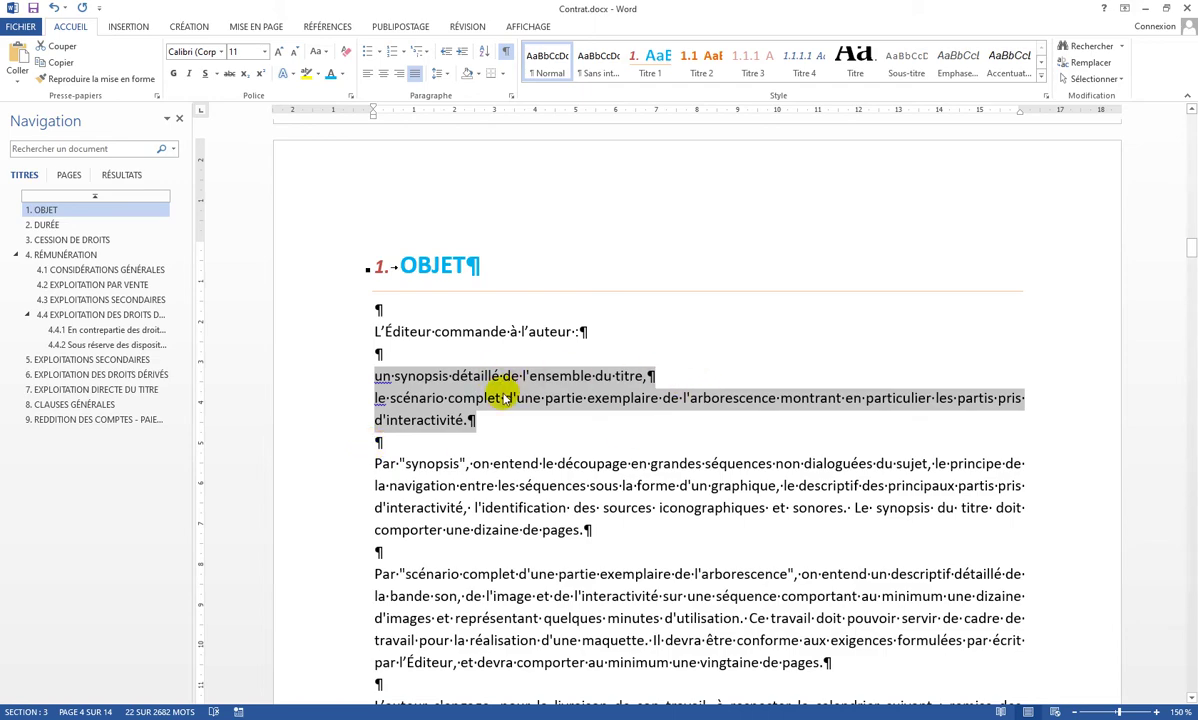
pyautogui.scroll(-10, 538, 385)
pyautogui.scroll(-20, 541, 376)
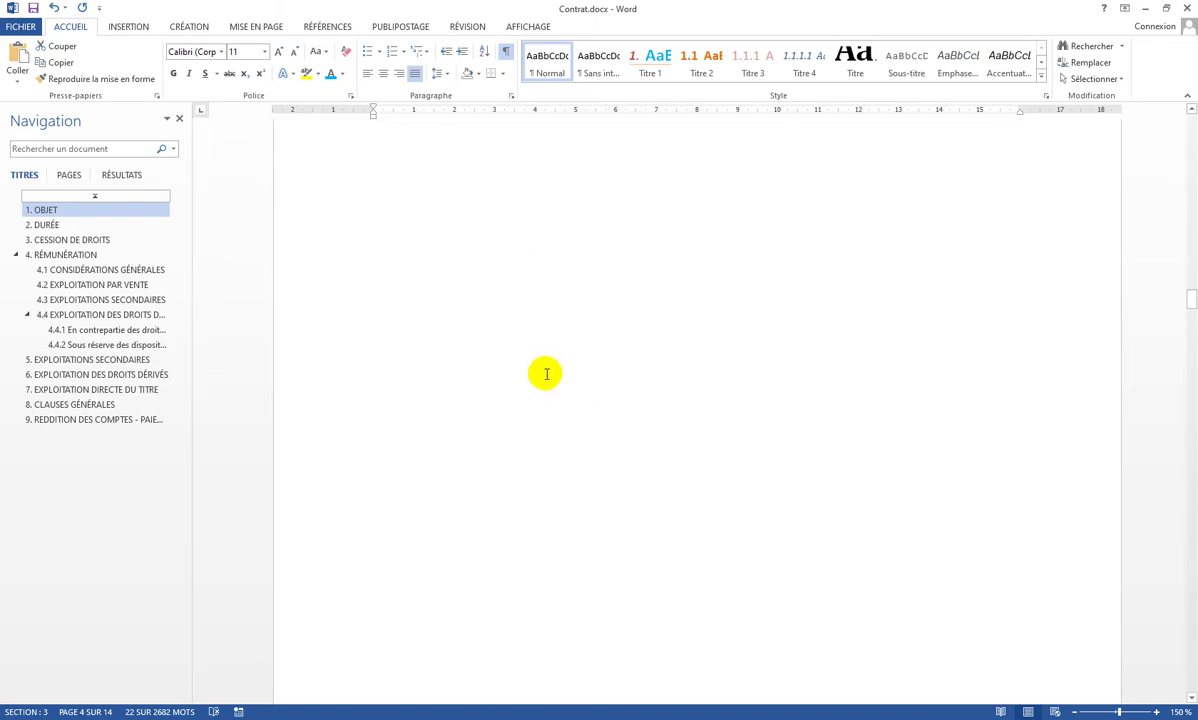
pyautogui.scroll(-20, 555, 360)
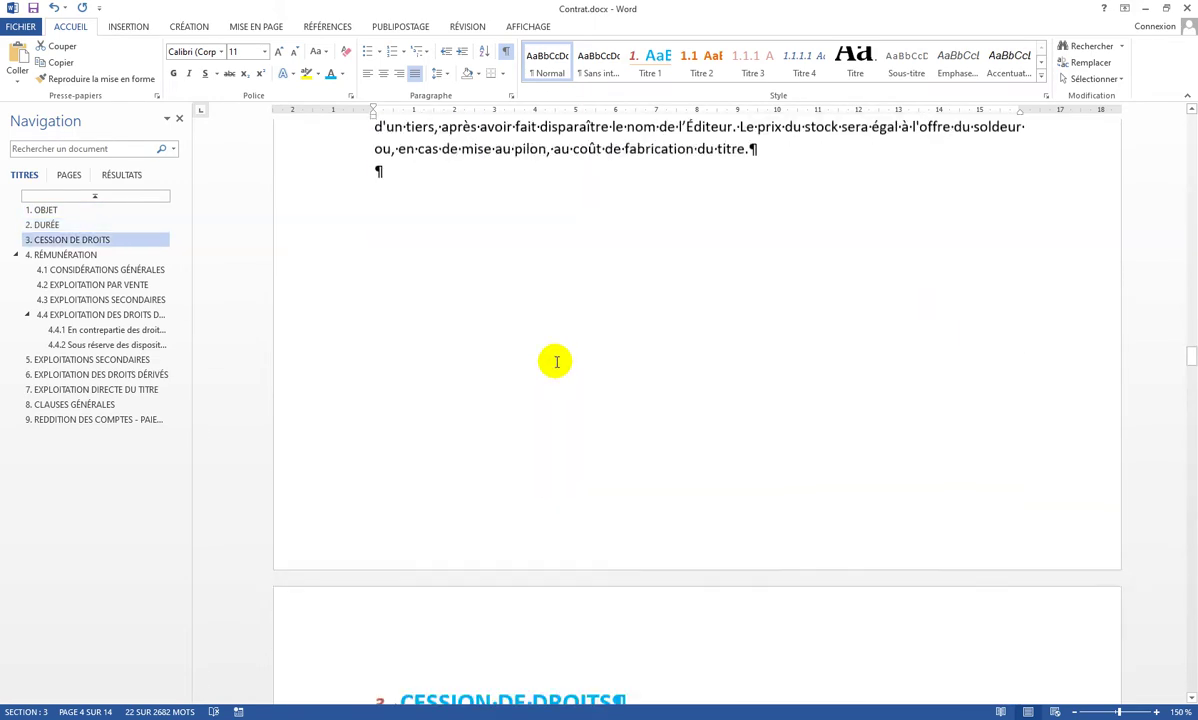
pyautogui.scroll(-20, 552, 360)
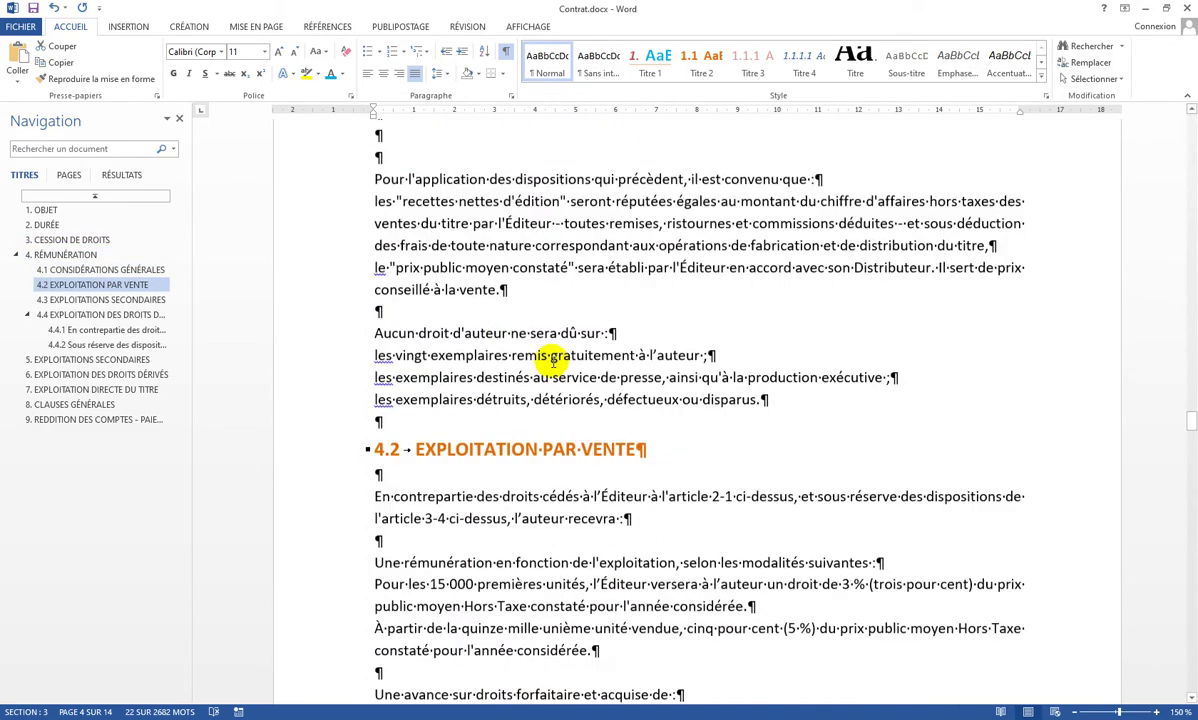
pyautogui.scroll(1, 552, 355)
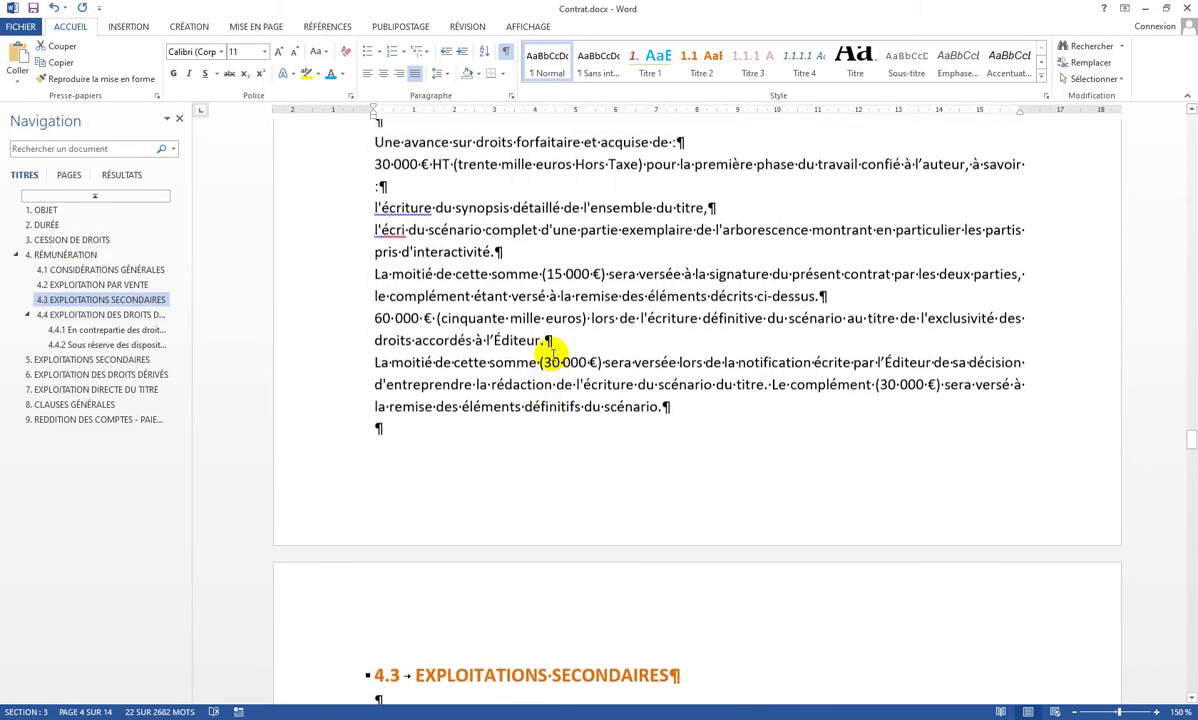
pyautogui.scroll(2, 565, 371)
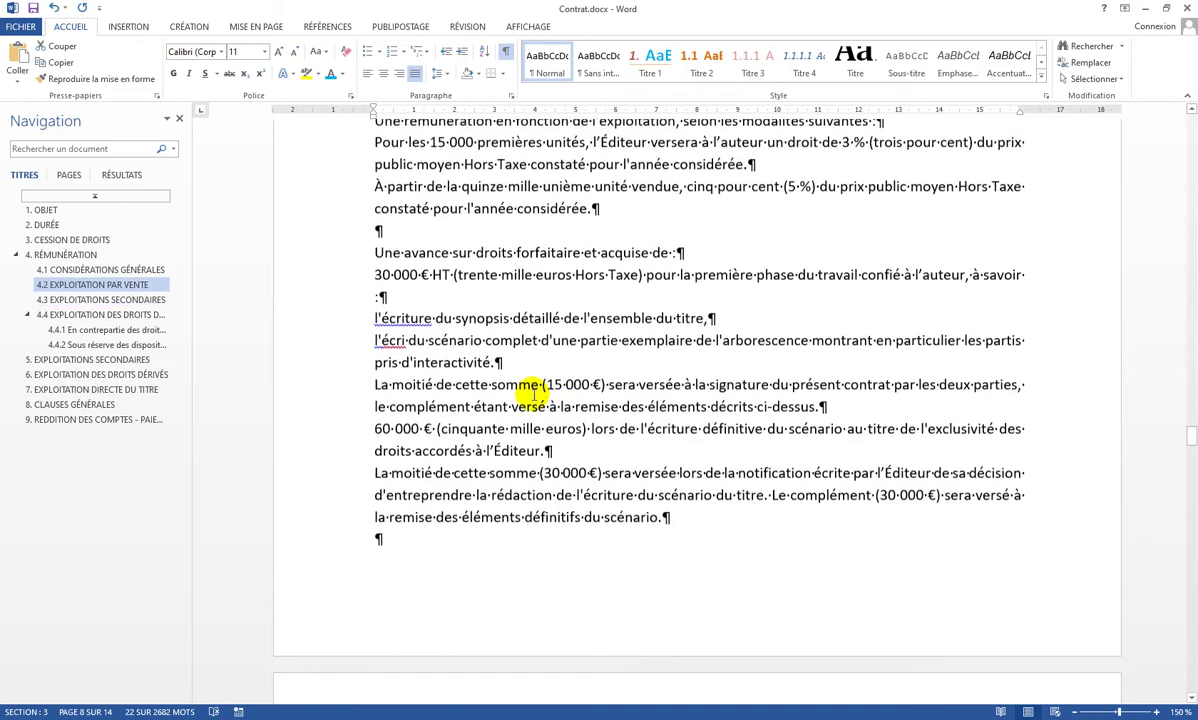
# - Highlight the enumeration under 4.2 EXPLOITATION PAR VENTE, from "Une avance sur droits forfaitaire" through its final item
pyautogui.moveTo(323, 283); pyautogui.dragTo(329, 386)
pyautogui.click(428, 436)
pyautogui.click(336, 253)
pyautogui.moveTo(336, 253); pyautogui.dragTo(330, 527)
# - Insert two empty paragraphs above "La moitié de cette somme (30 000 €)" at the end of 4.2 EXPLOITATION PAR VENTE
pyautogui.click(650, 547)
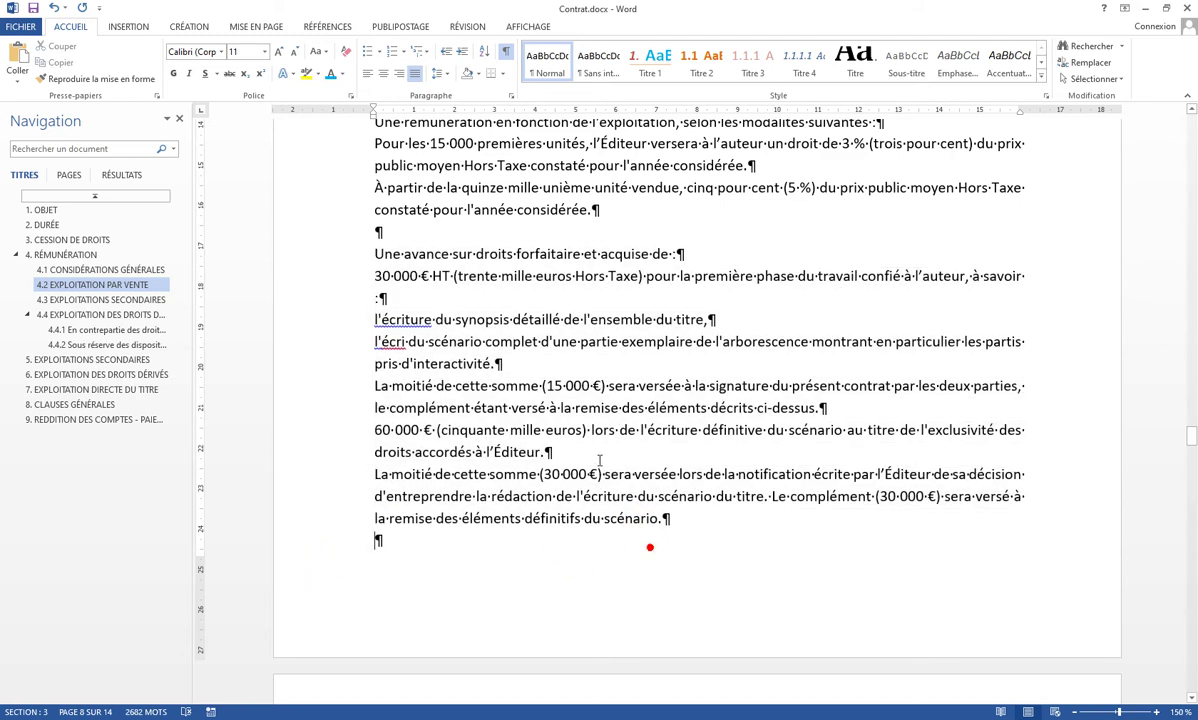
pyautogui.press('Return')
pyautogui.press('Return')
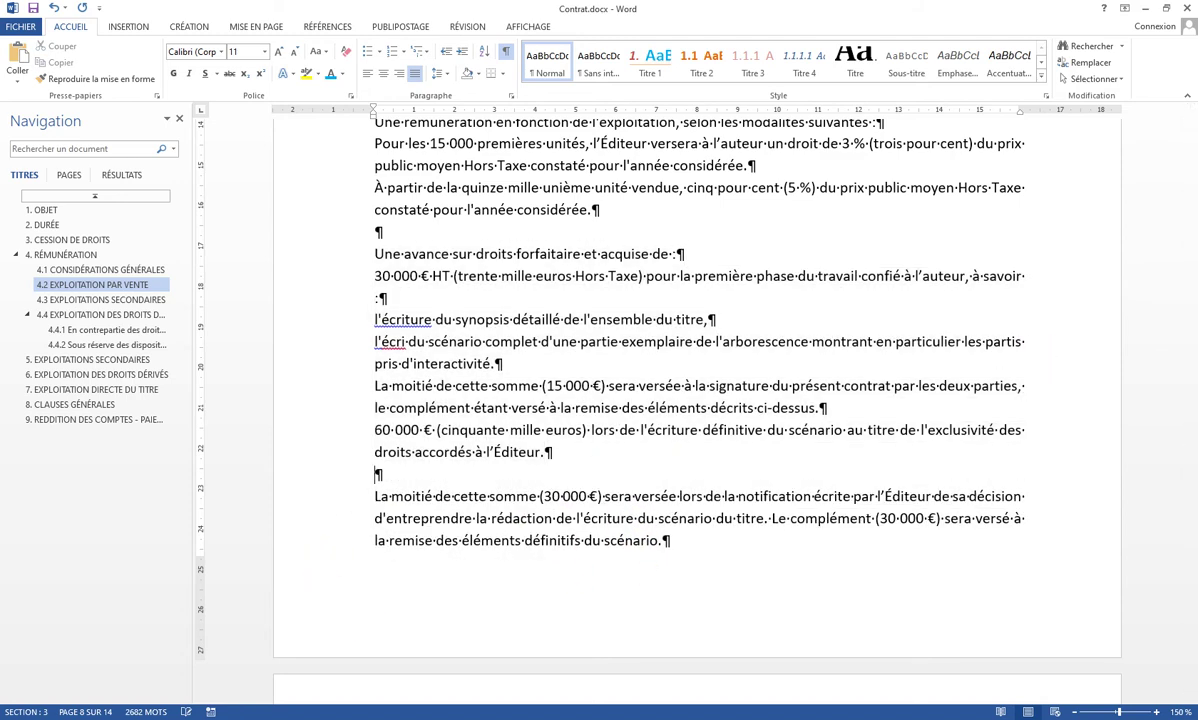
pyautogui.scroll(-5, 1064, 396)
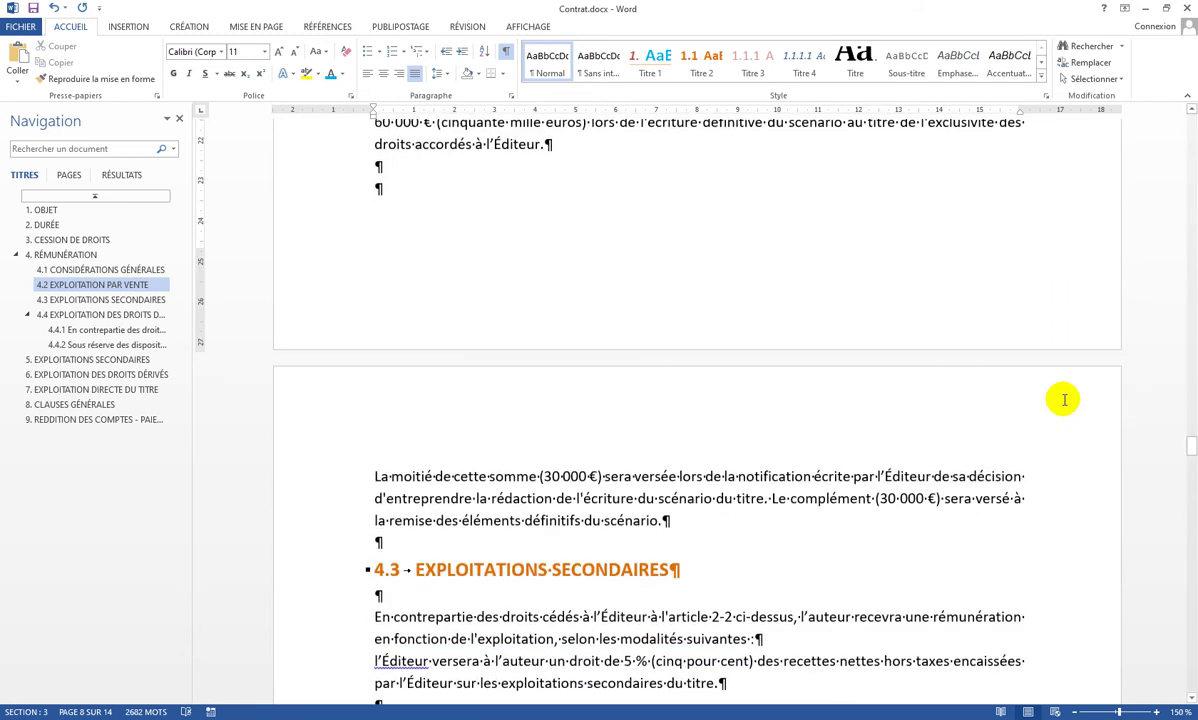
# - Highlight the items of the 4.2 enumeration before the page break and the "La moitié de cette somme (30 000 €)" paragraph after it
pyautogui.scroll(5, 1062, 398)
pyautogui.moveTo(331, 324); pyautogui.dragTo(347, 511)
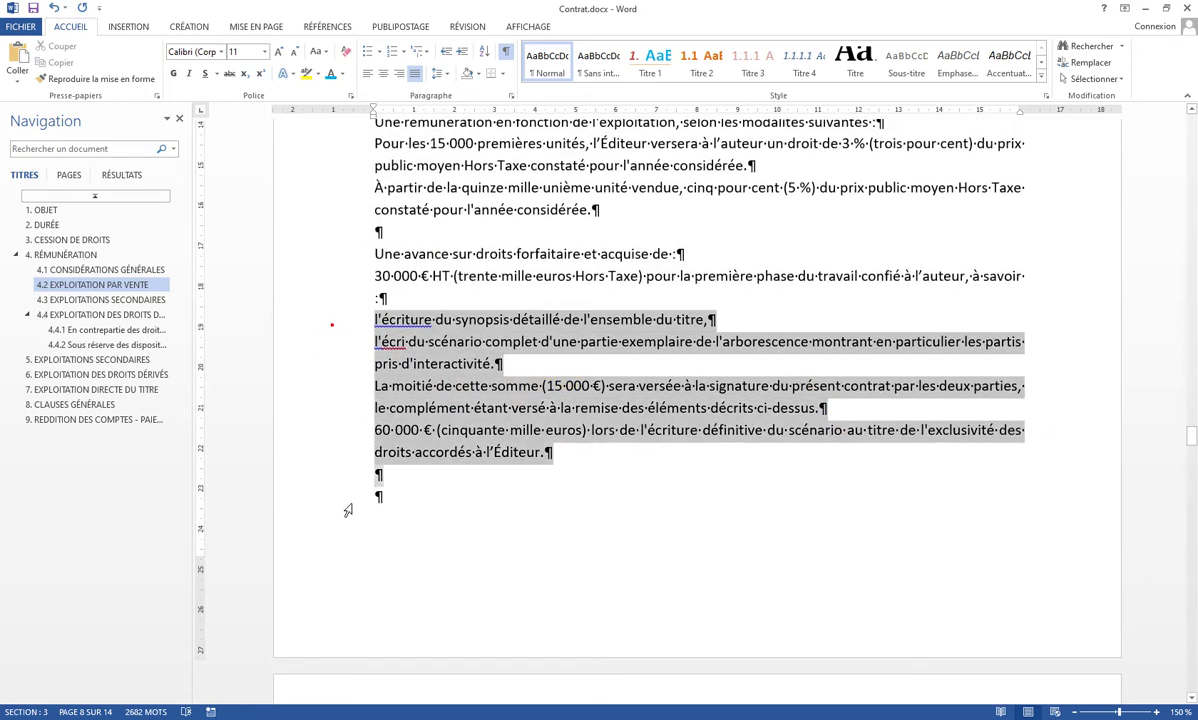
pyautogui.scroll(-4, 856, 436)
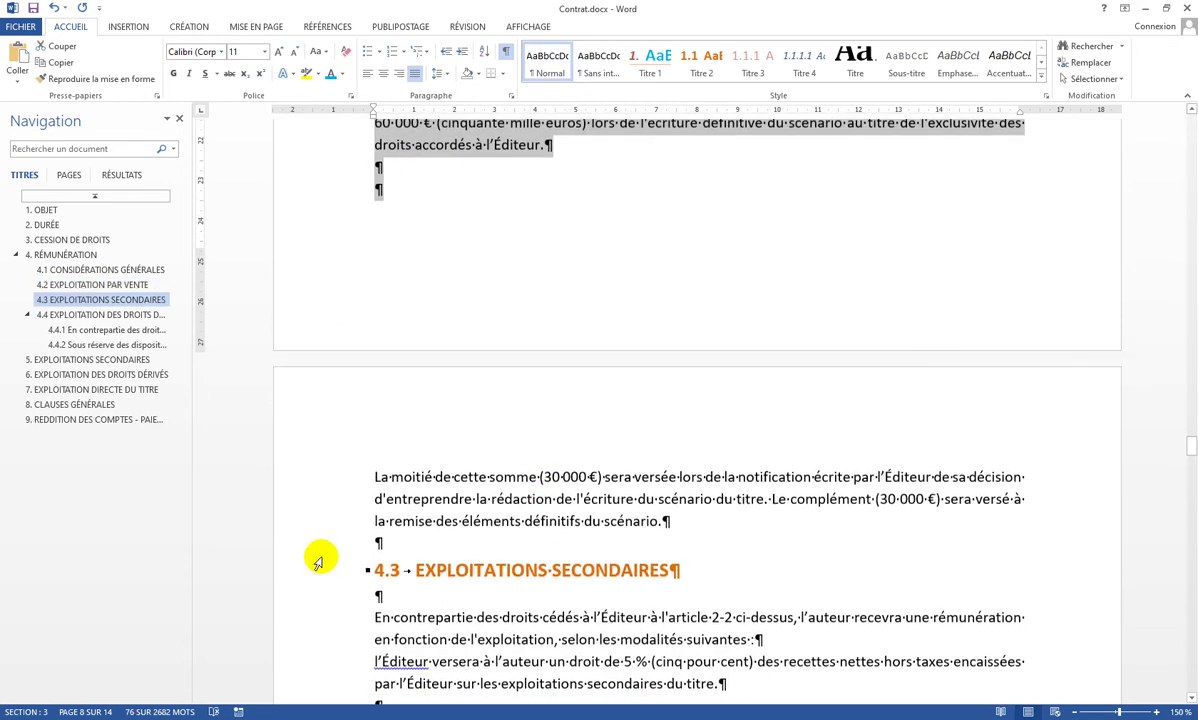
pyautogui.doubleClick(320, 478)
pyautogui.scroll(3, 690, 332)
pyautogui.click(700, 332)
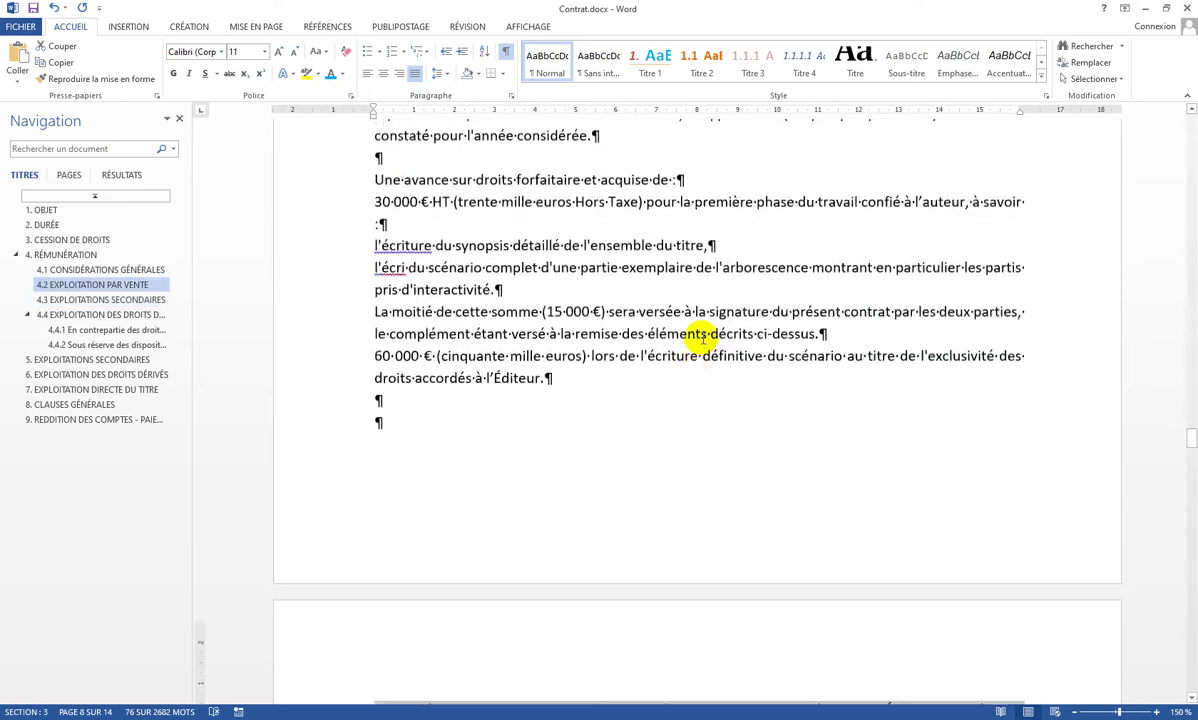
# - Delete the two empty paragraphs above "La moitié de cette somme (30 000 €)" at the end of 4.2 EXPLOITATION PAR VENTE
pyautogui.scroll(-2, 647, 376)
pyautogui.scroll(-1, 647, 376)
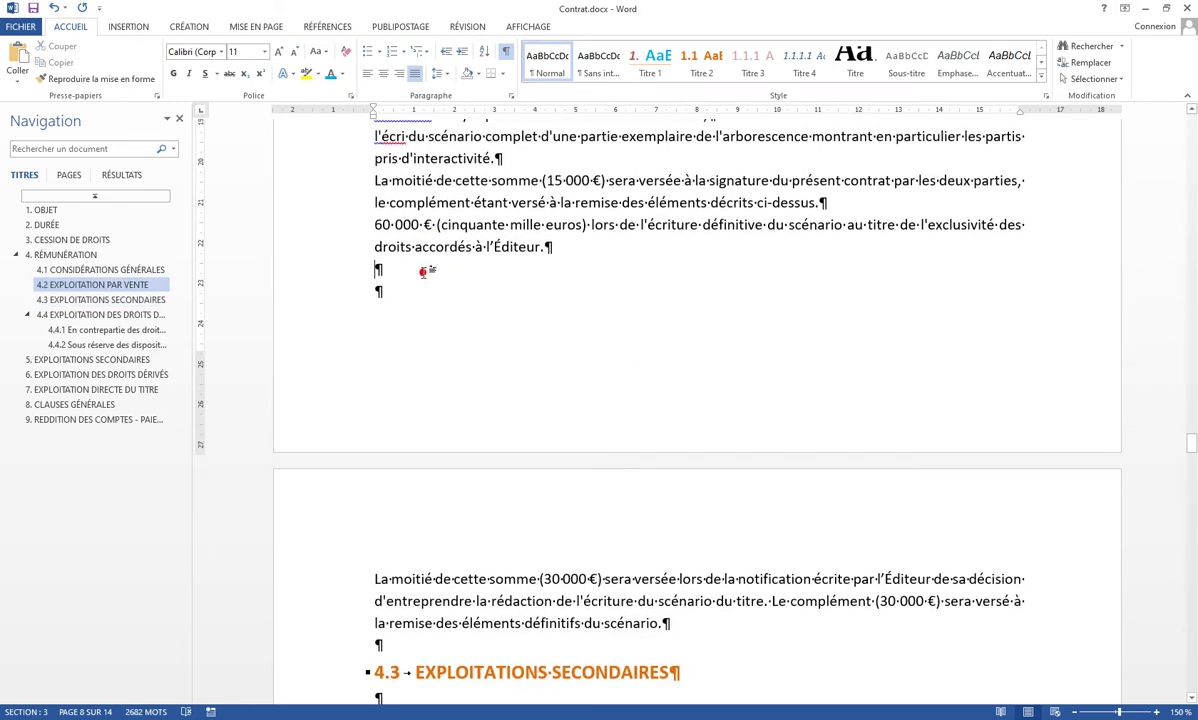
pyautogui.press('Delete')
pyautogui.press('Delete')
pyautogui.scroll(3, 424, 270)
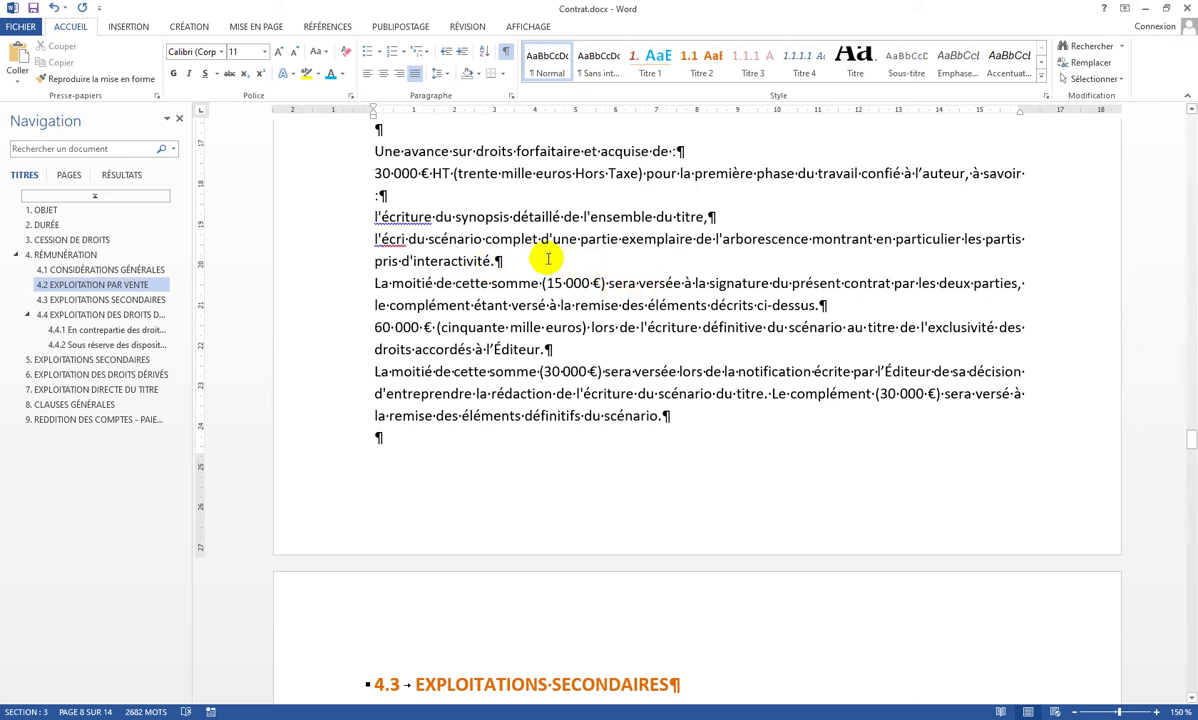
# - Apply Paragraphes solidaires to the 4.2 enumeration, from "Une avance sur droits forfaitaire" through "La moitié de cette somme (30 000 €)"
pyautogui.moveTo(320, 148); pyautogui.dragTo(310, 400)
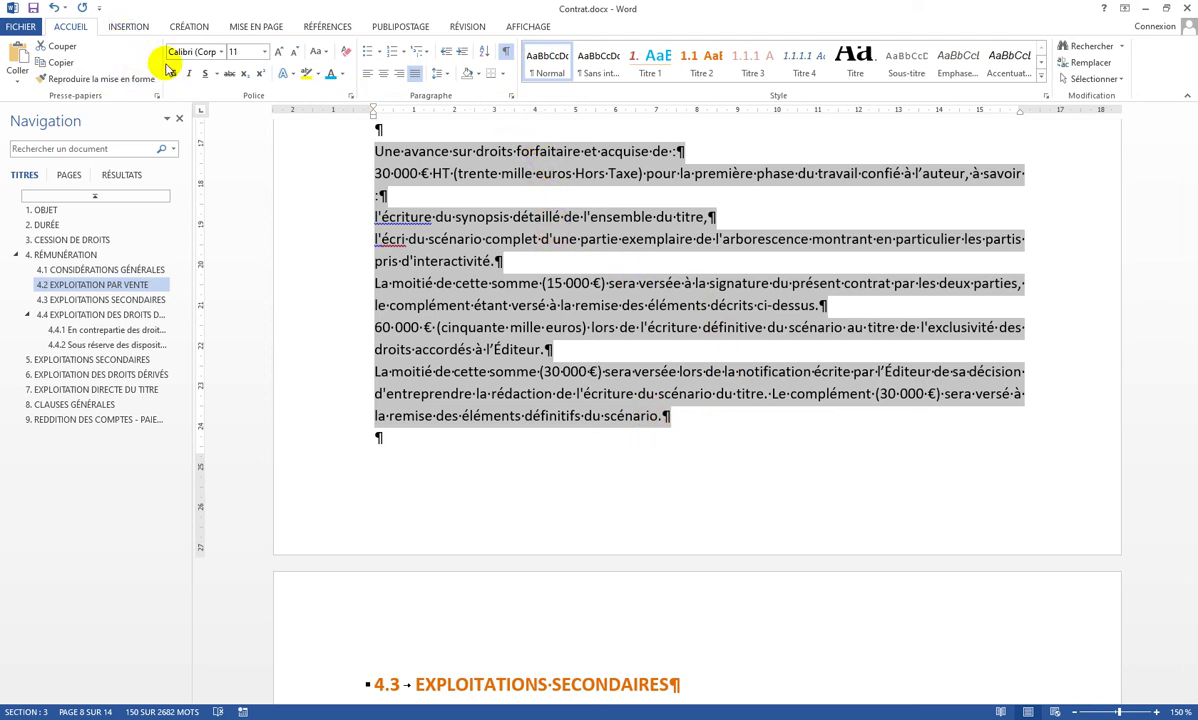
pyautogui.click(511, 97)
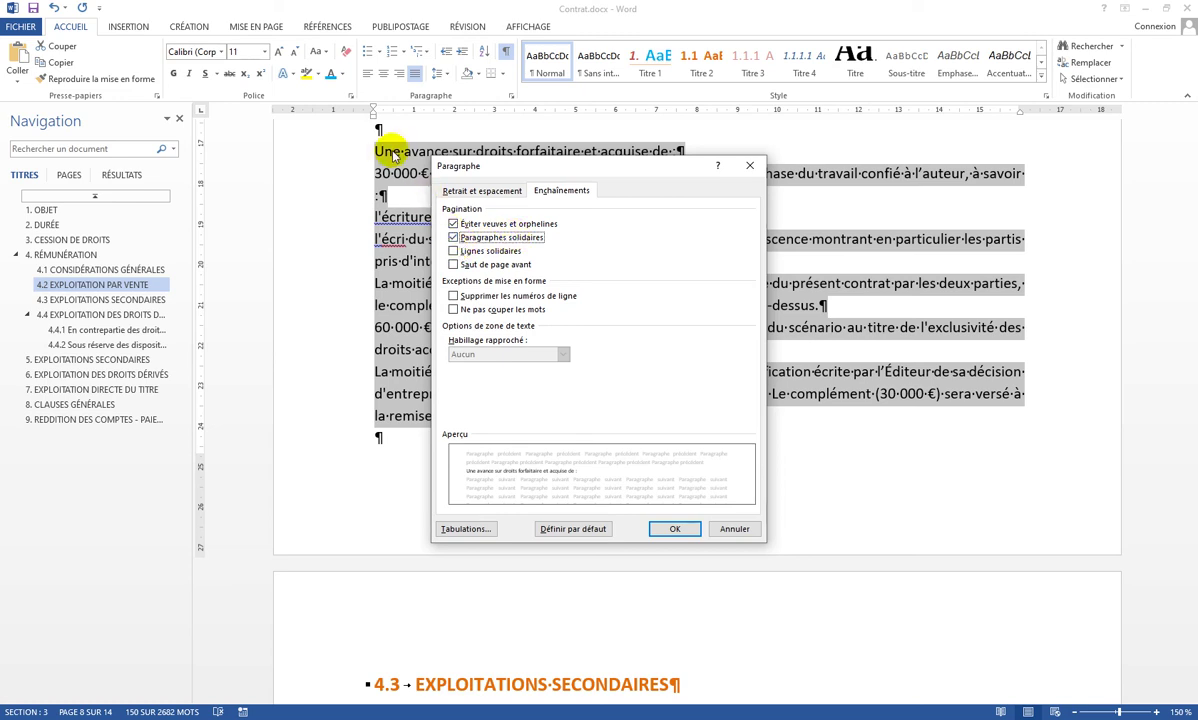
pyautogui.click(652, 535)
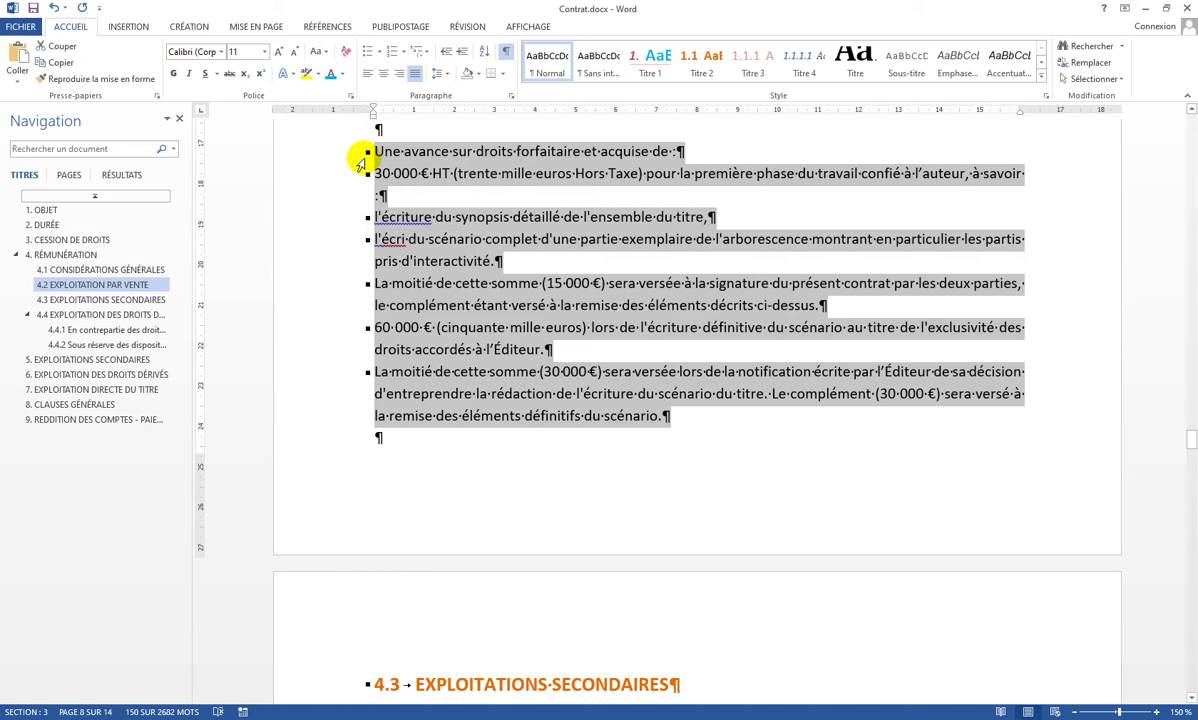
pyautogui.click(440, 220)
pyautogui.click(340, 226)
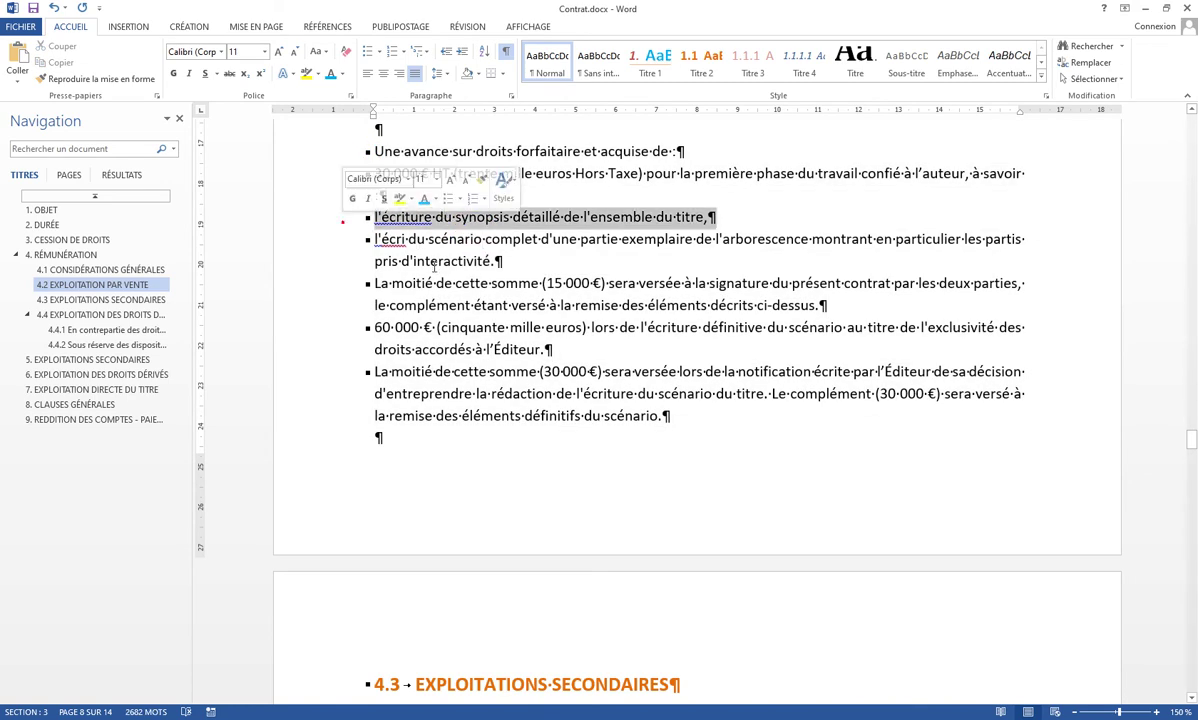
# - Insert an empty paragraph above "Une avance sur droits forfaitaire" in 4.2 and check the enumeration's position on the following page
pyautogui.scroll(2, 583, 278)
pyautogui.click(513, 228)
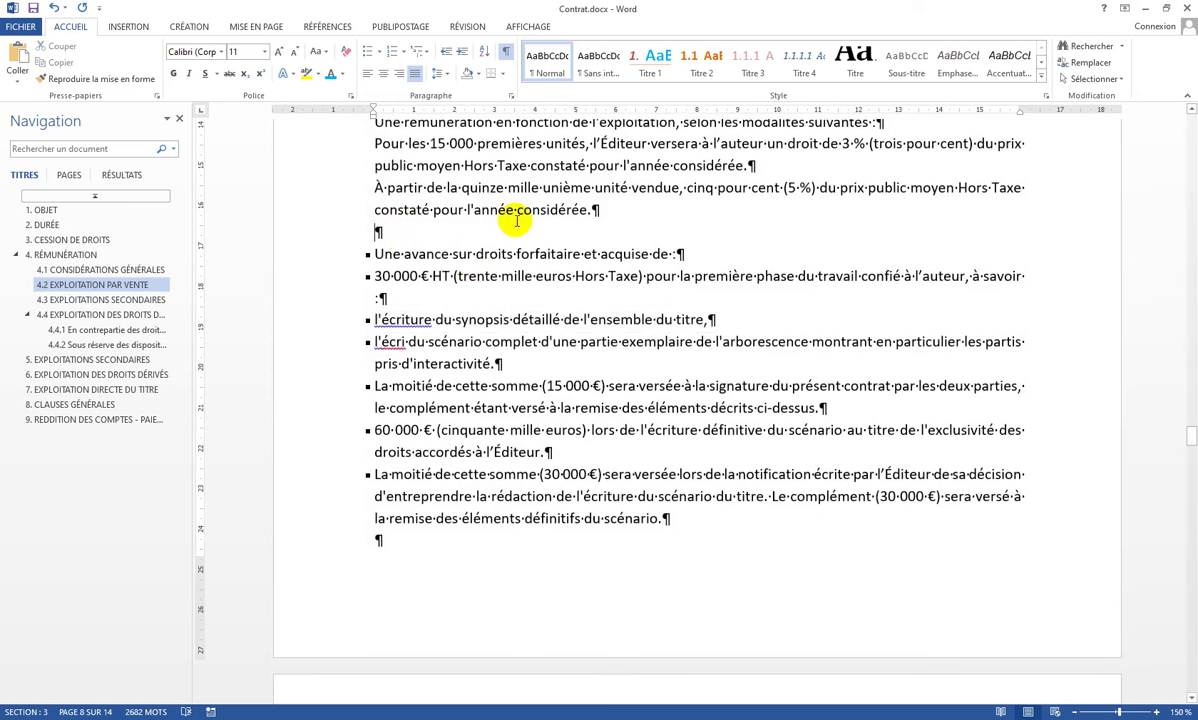
pyautogui.press('Return')
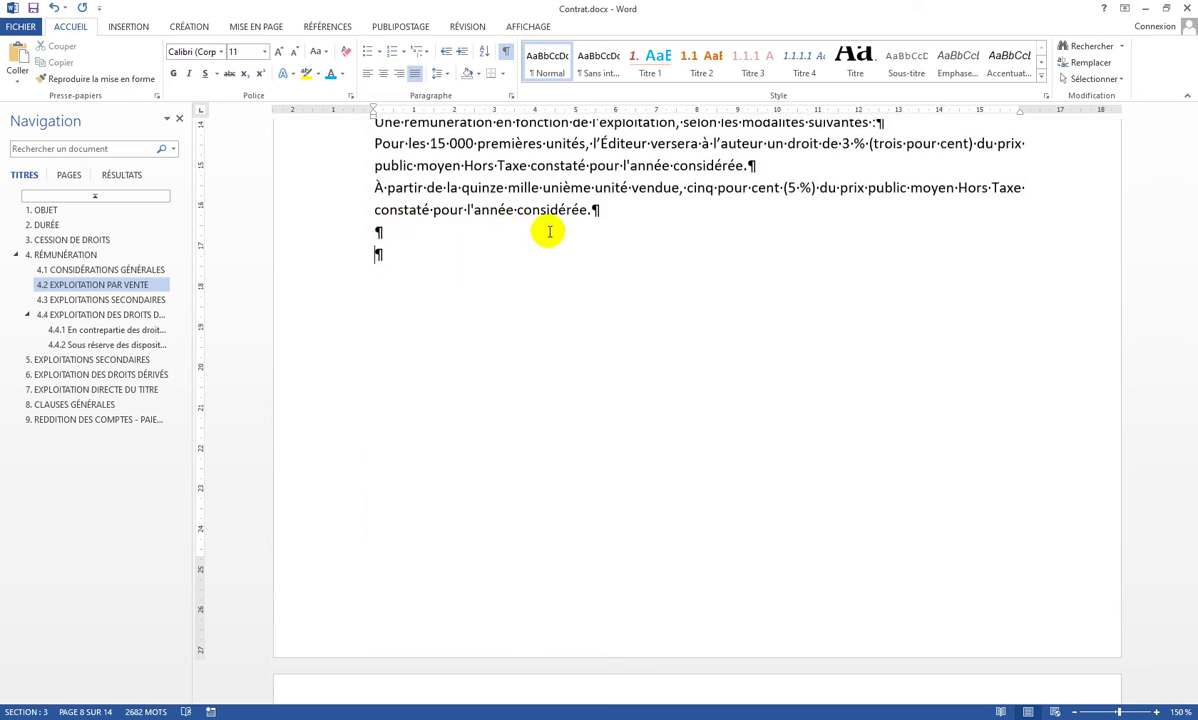
pyautogui.scroll(-5, 401, 257)
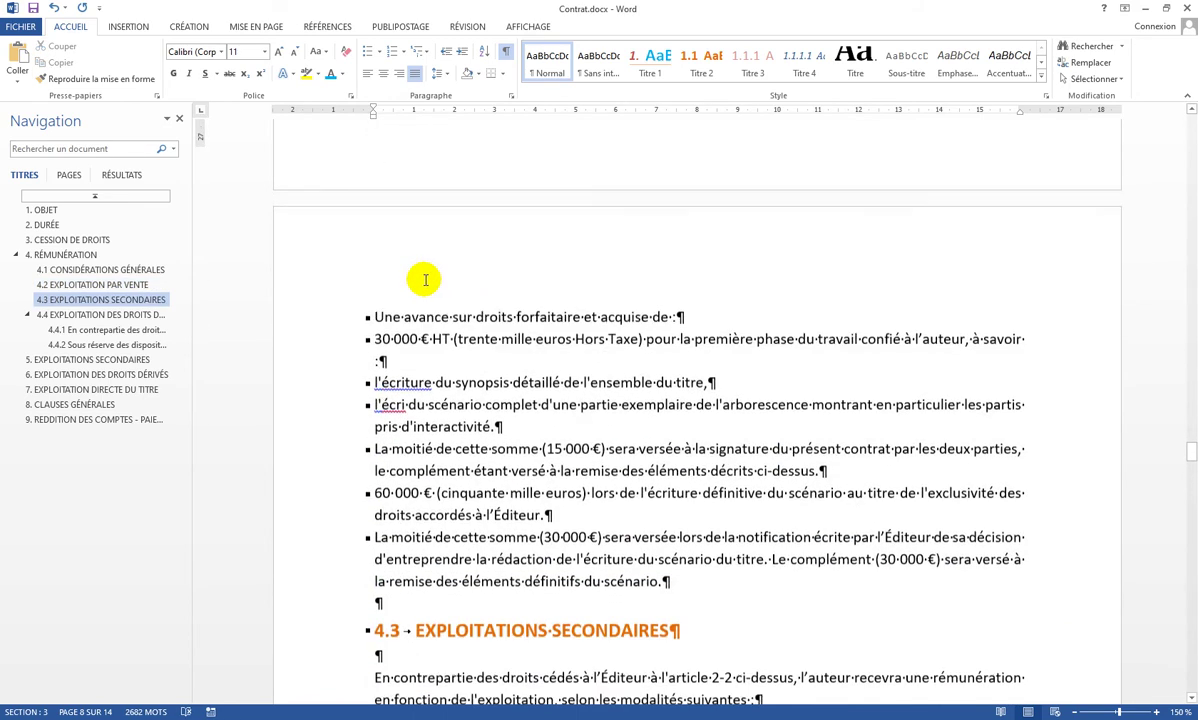
# - Highlight the whole 4.2 enumeration on the following page, and remove the extra empty paragraph above it
pyautogui.scroll(-1, 425, 279)
pyautogui.moveTo(315, 222); pyautogui.dragTo(354, 507)
pyautogui.hotkey('ctrl', 'c')
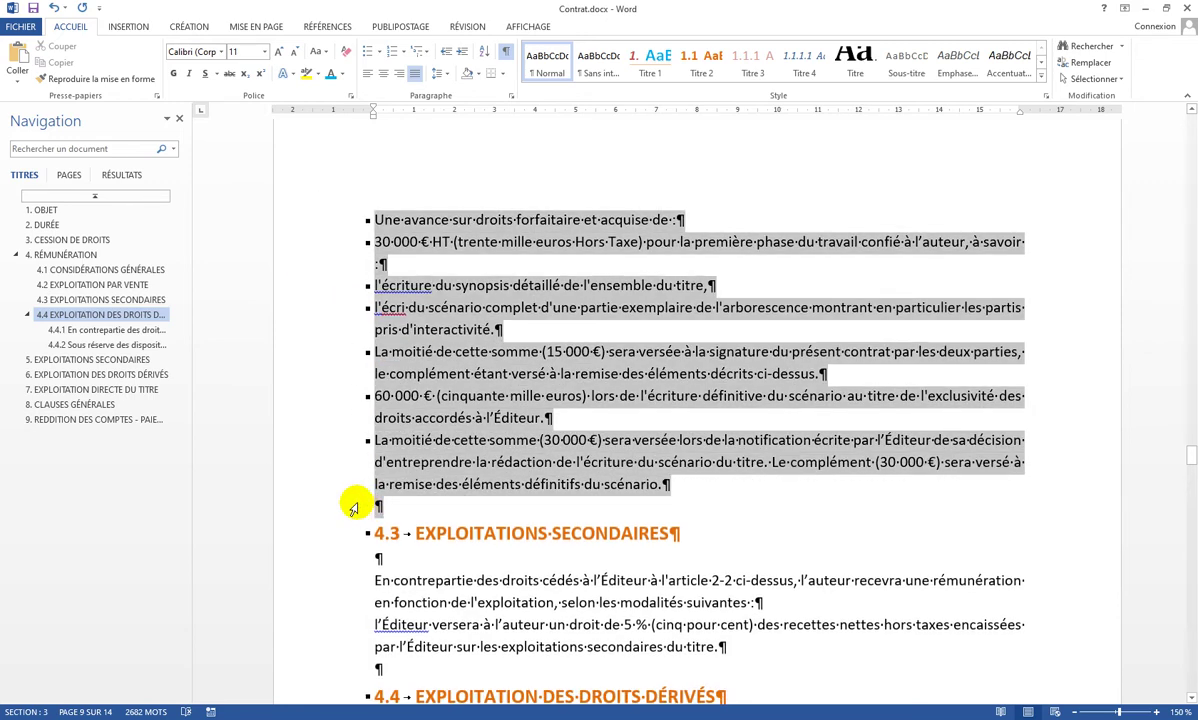
pyautogui.scroll(6, 775, 254)
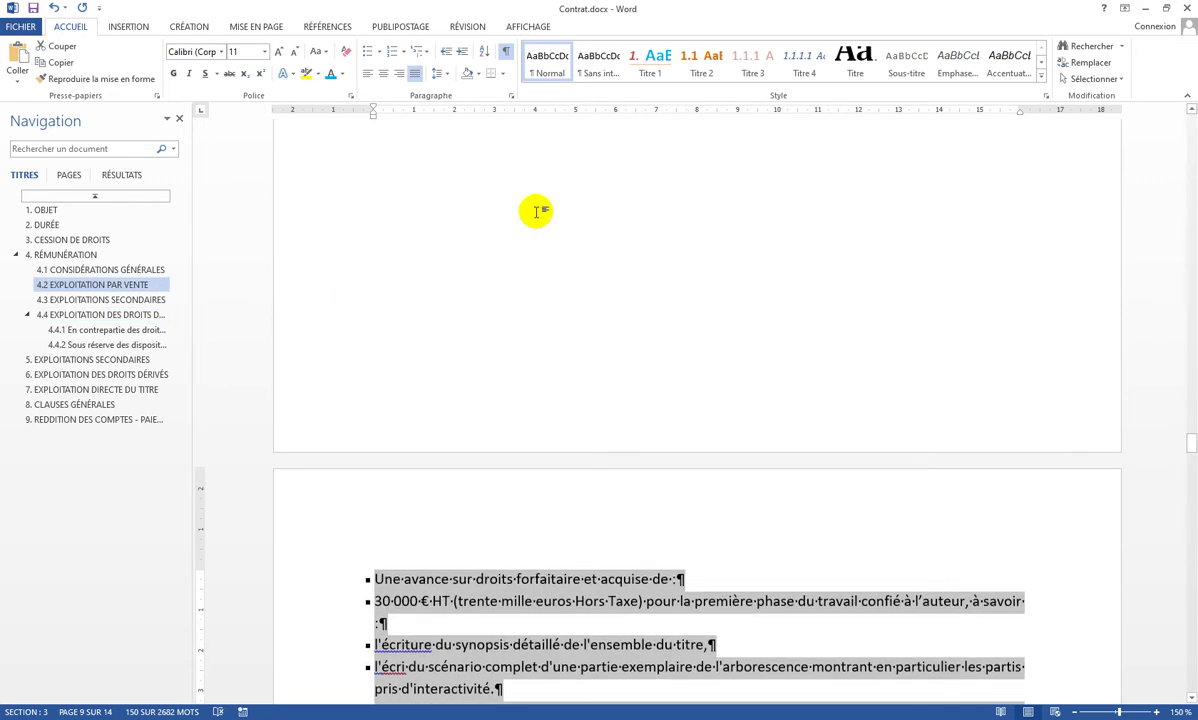
pyautogui.click(447, 266)
pyautogui.hotkey('ctrl', 'v')
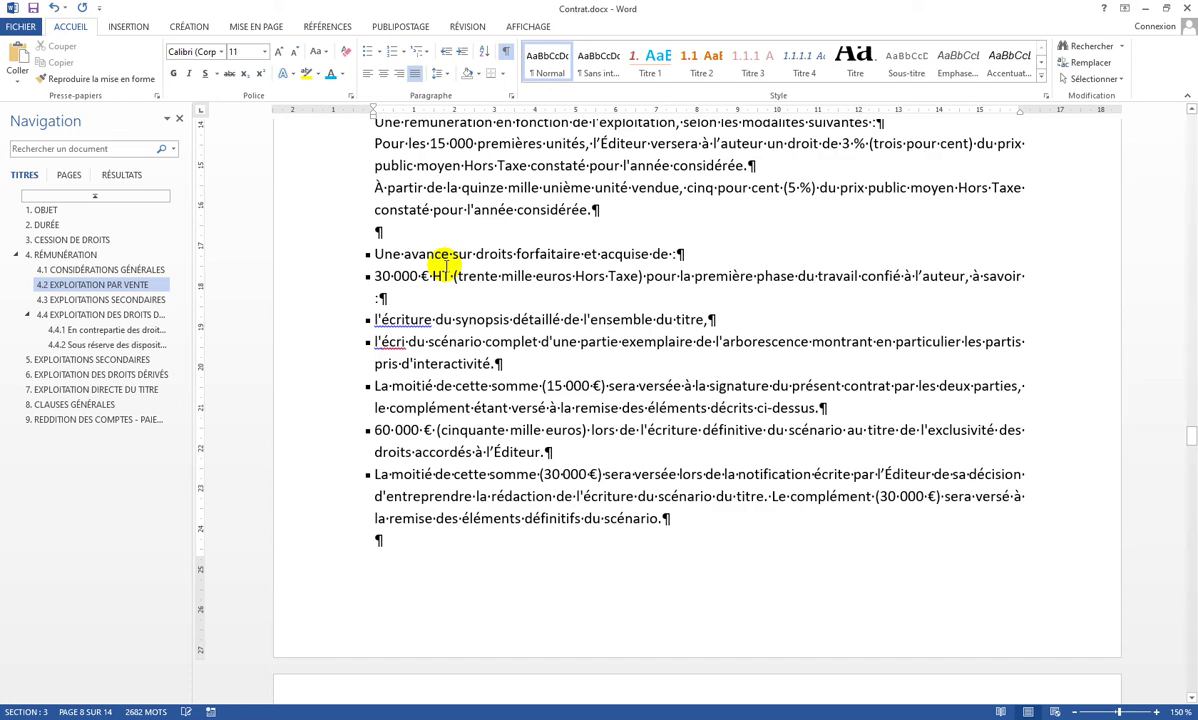
# - Apply round bullets to the 4.2 items from "l'écriture du synopsis détaillé" through "La moitié de cette somme (30 000 €)"
pyautogui.scroll(2, 548, 342)
pyautogui.scroll(-2, 548, 267)
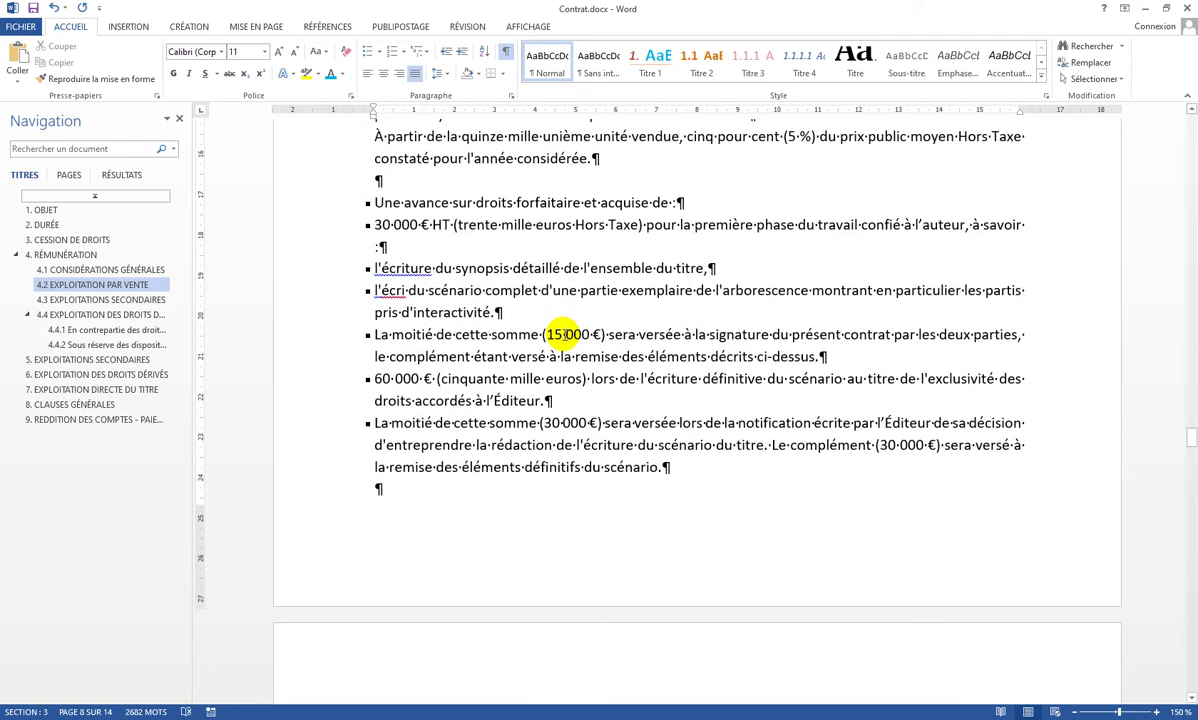
pyautogui.moveTo(300, 268); pyautogui.dragTo(327, 485)
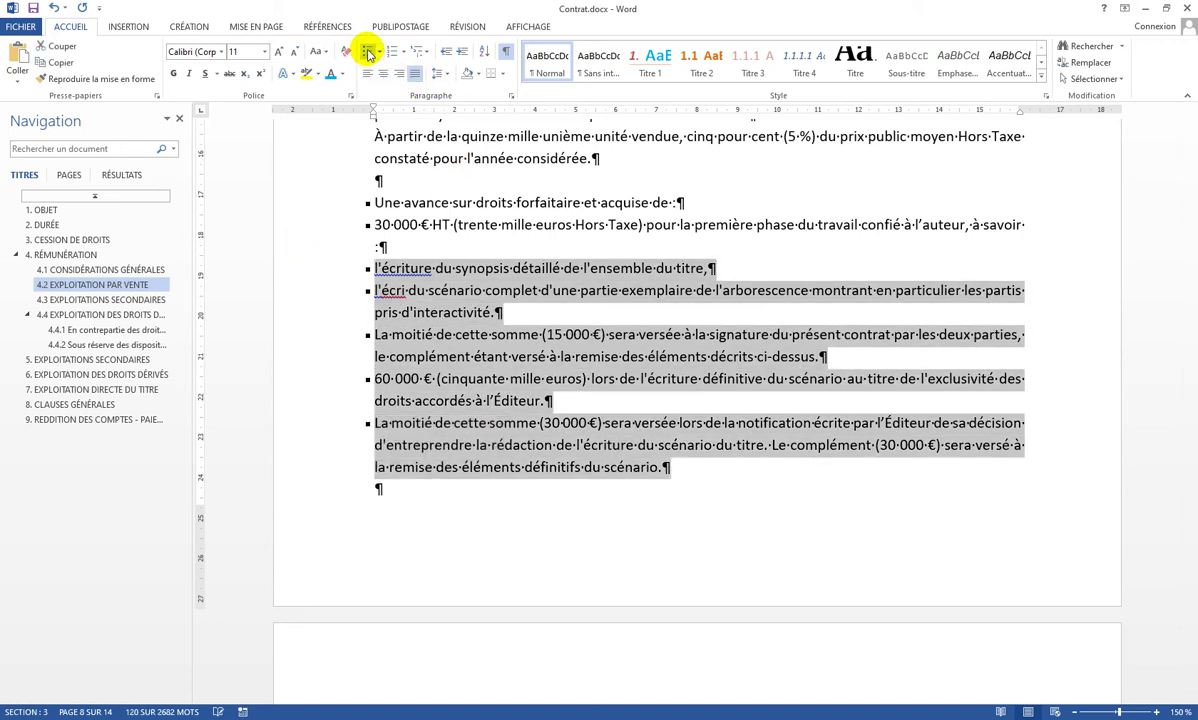
pyautogui.click(367, 51)
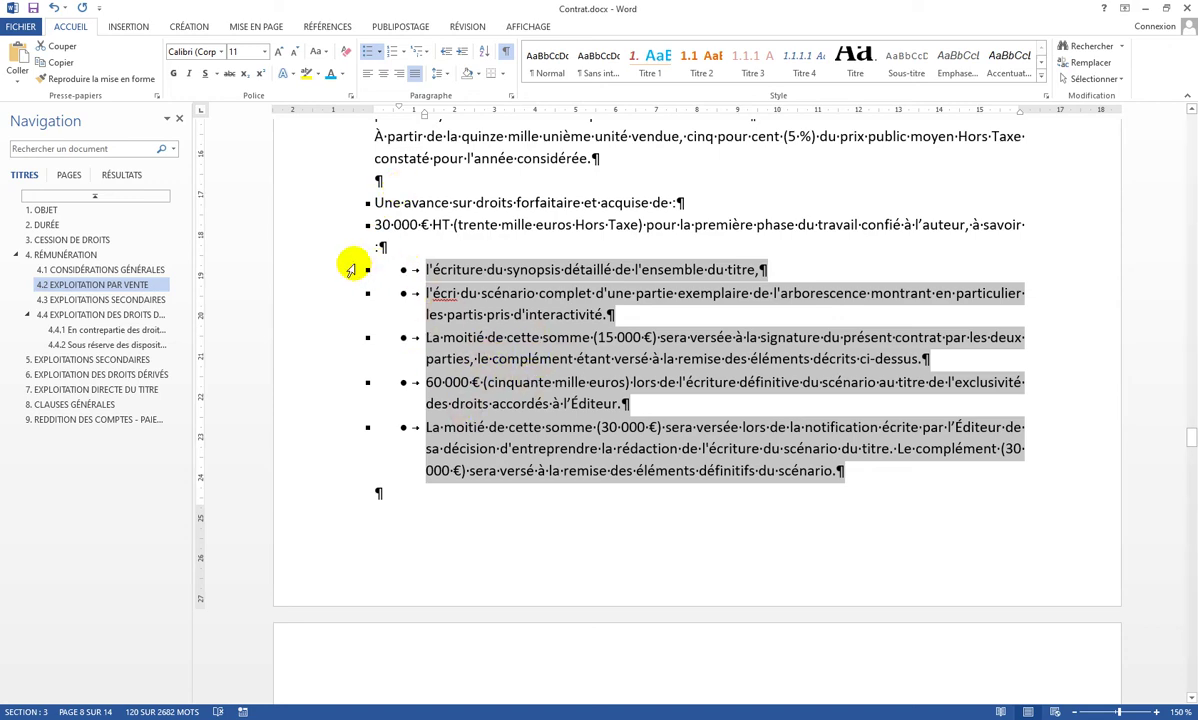
# - Look through the pages from 4.1 CONSIDÉRATIONS GÉNÉRALES to 6. EXPLOITATION DES DROITS DÉRIVÉS for a paragraph split across two pages
pyautogui.scroll(-6, 790, 342)
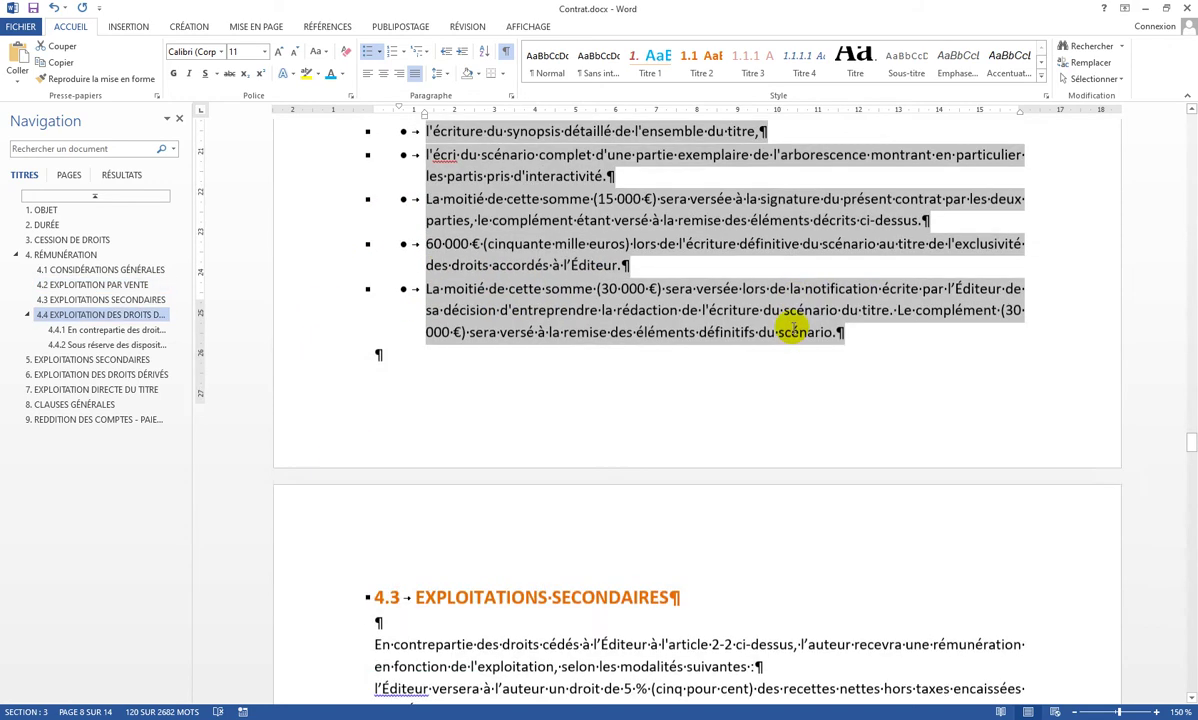
pyautogui.scroll(4, 771, 323)
pyautogui.scroll(6, 777, 321)
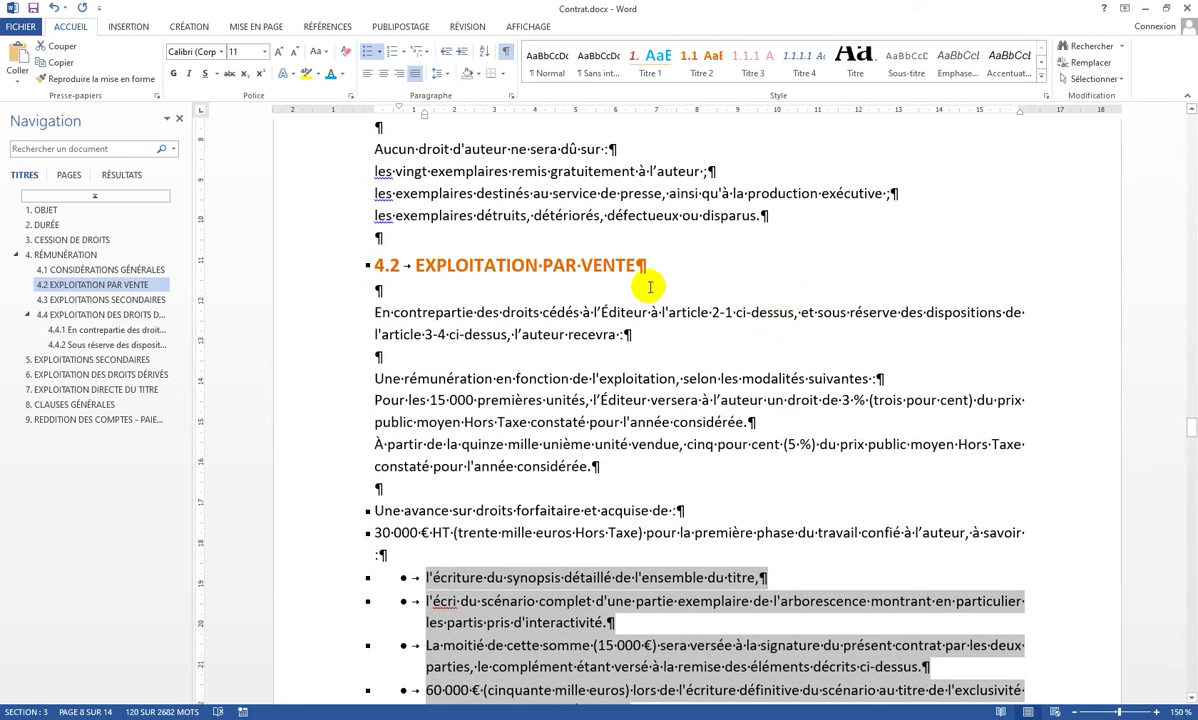
pyautogui.scroll(3, 305, 362)
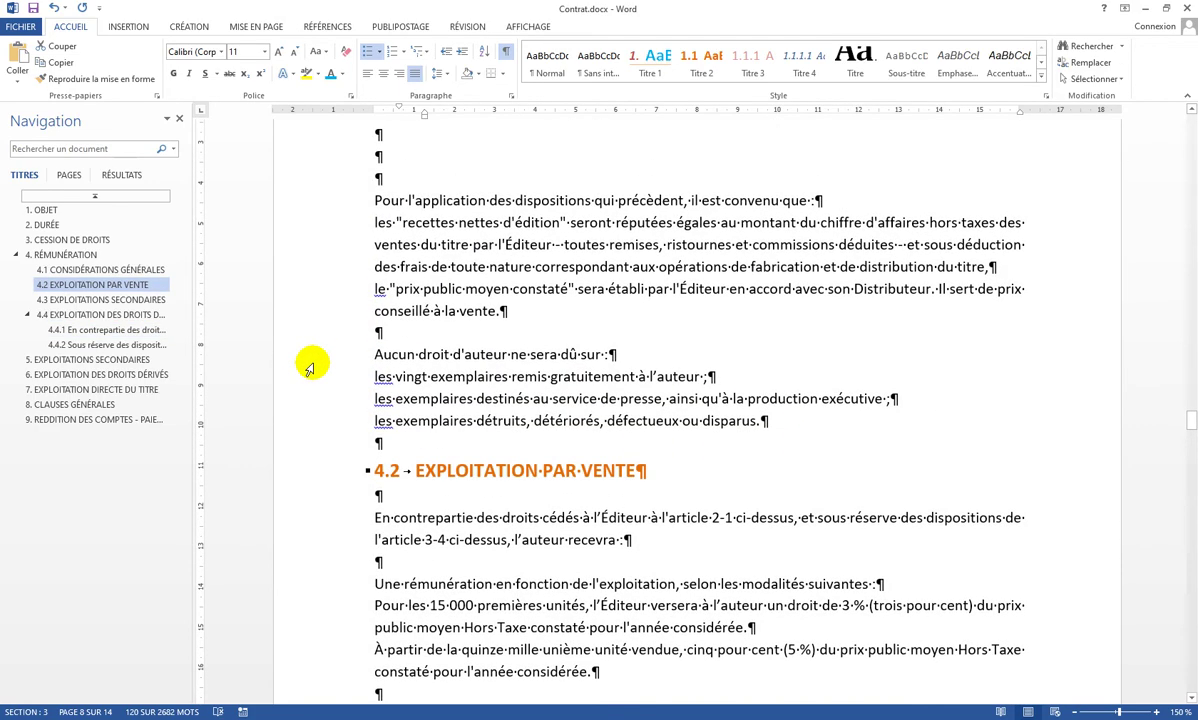
pyautogui.scroll(-8, 321, 312)
pyautogui.scroll(-15, 336, 330)
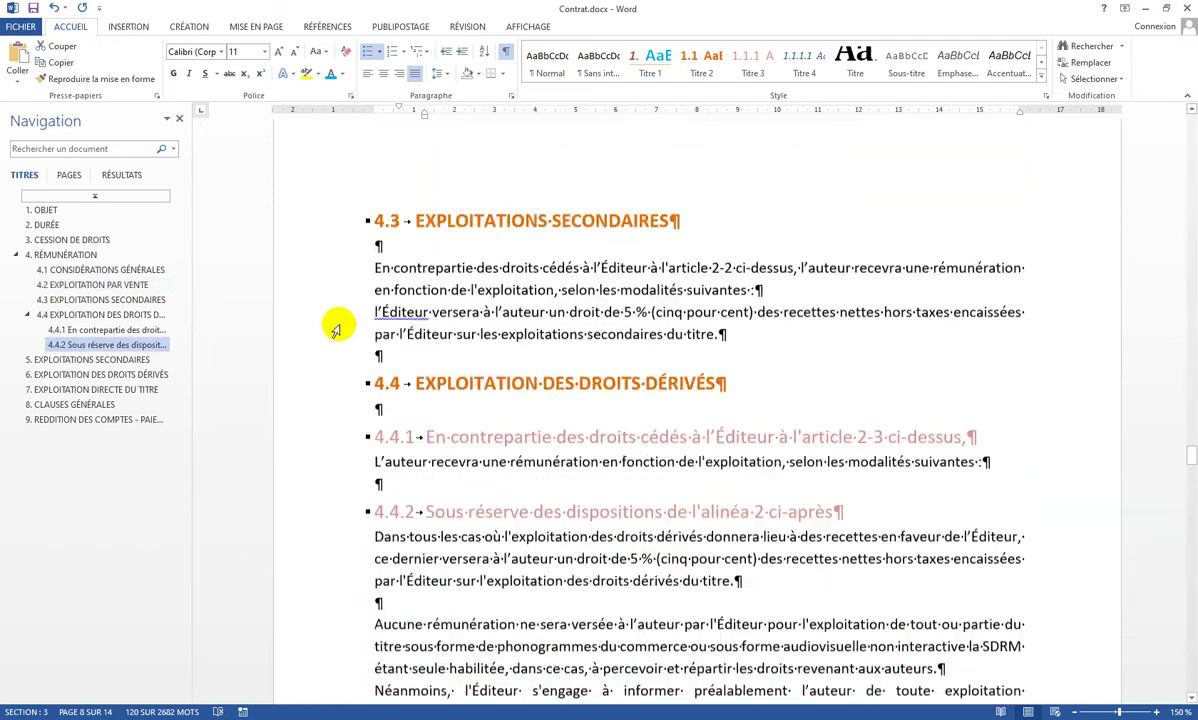
pyautogui.scroll(-15, 336, 320)
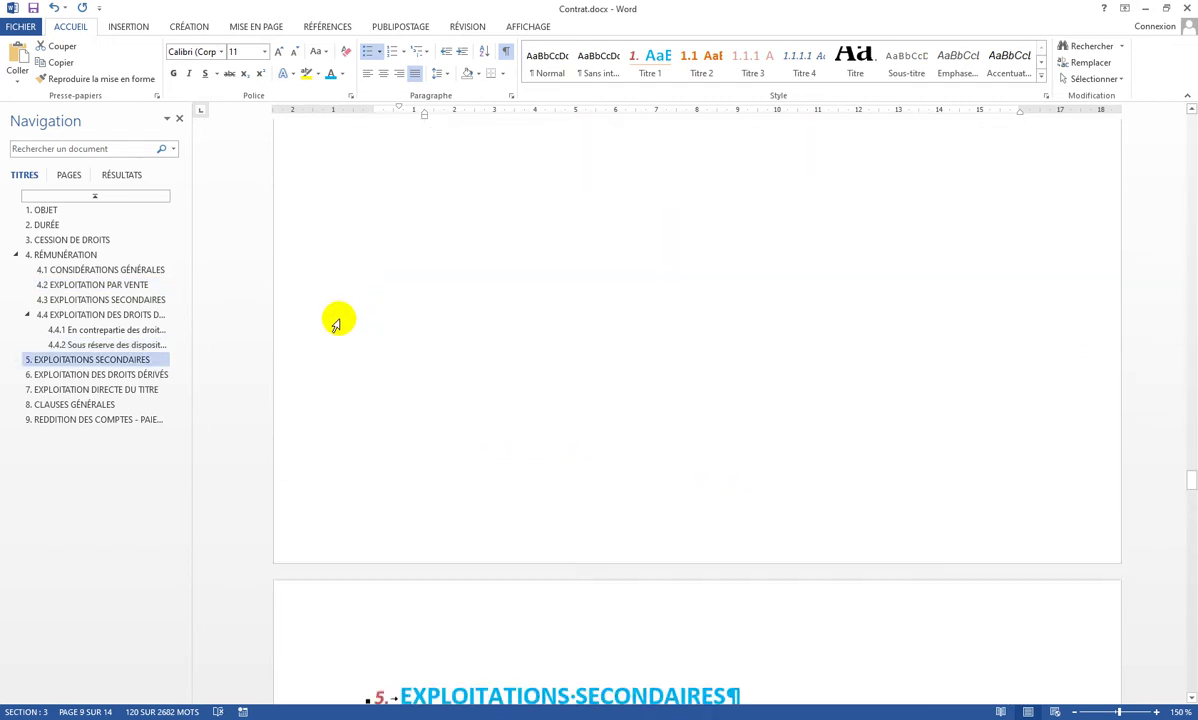
pyautogui.scroll(-5, 335, 312)
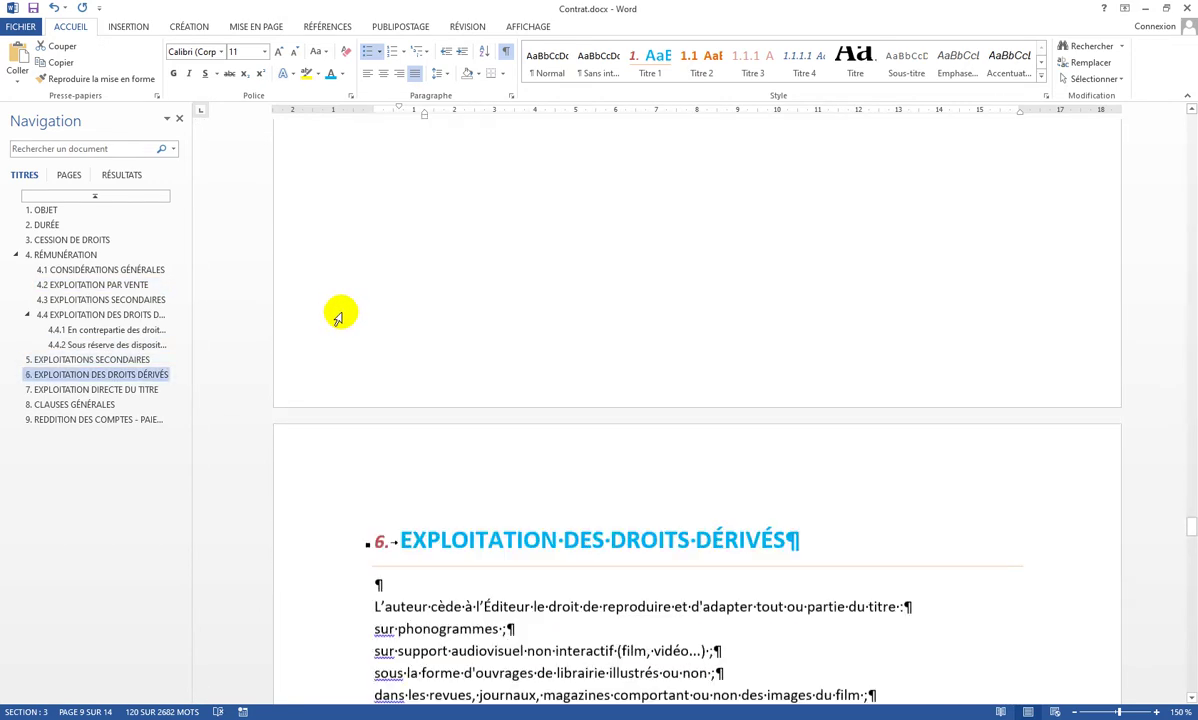
pyautogui.scroll(7, 336, 312)
pyautogui.scroll(3, 338, 312)
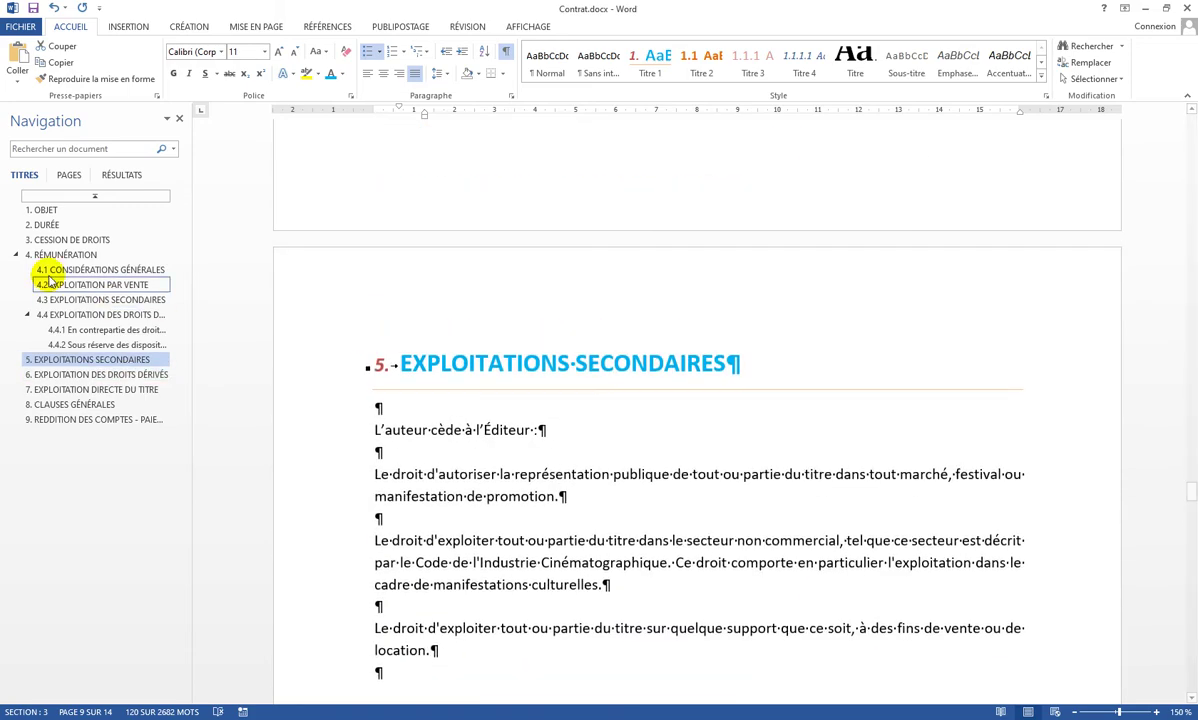
# - Apply Lignes solidaires to the split paragraph "L'Éditeur s'engage à proposer en priorité" under 1. OBJET and check its page position
pyautogui.click(45, 210)
pyautogui.scroll(-9, 540, 250)
pyautogui.scroll(-4, 557, 284)
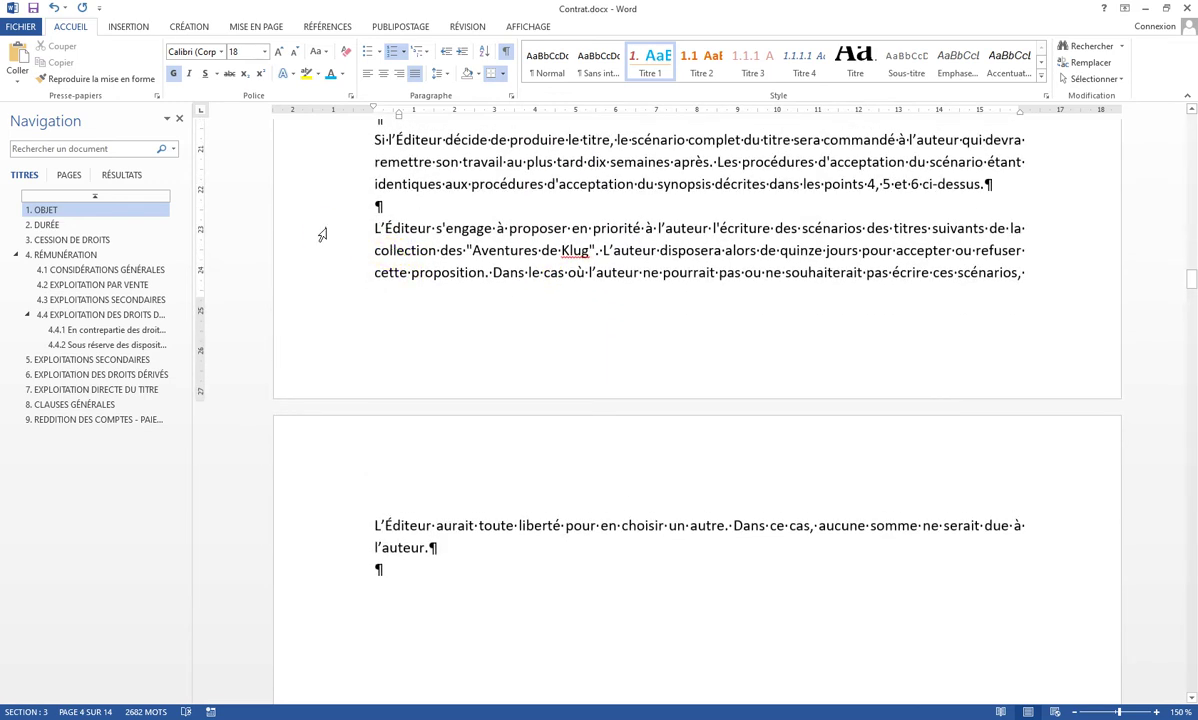
pyautogui.moveTo(305, 226); pyautogui.dragTo(316, 553)
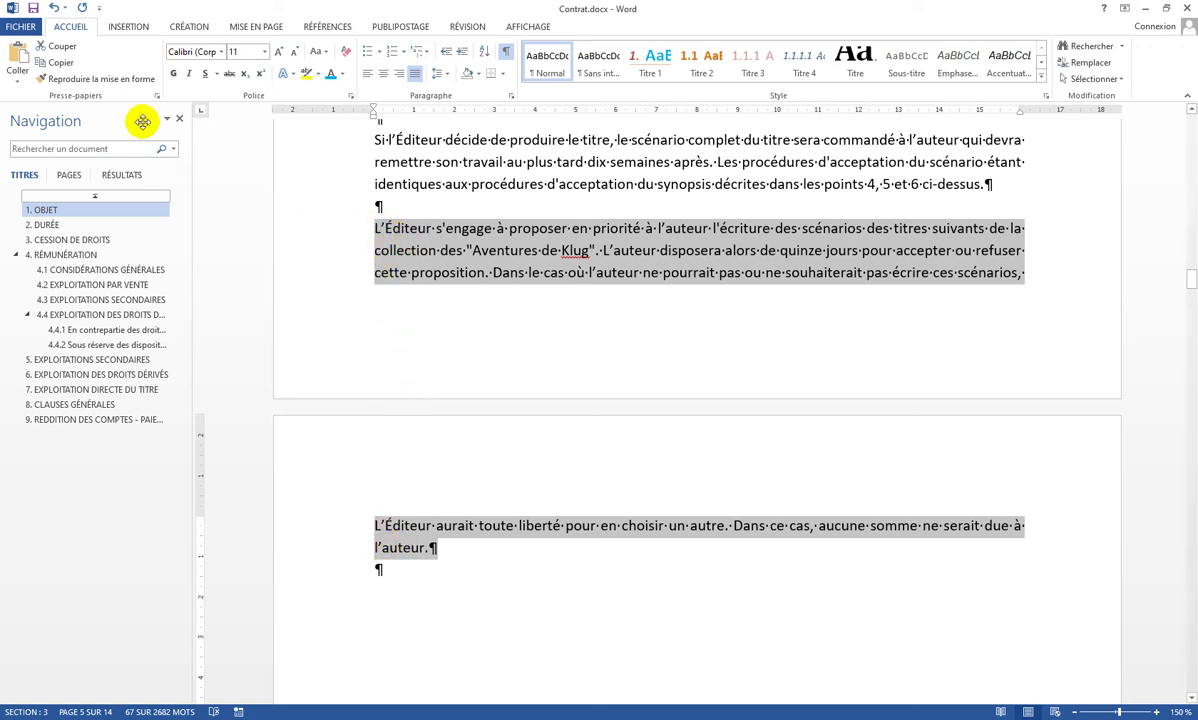
pyautogui.click(511, 95)
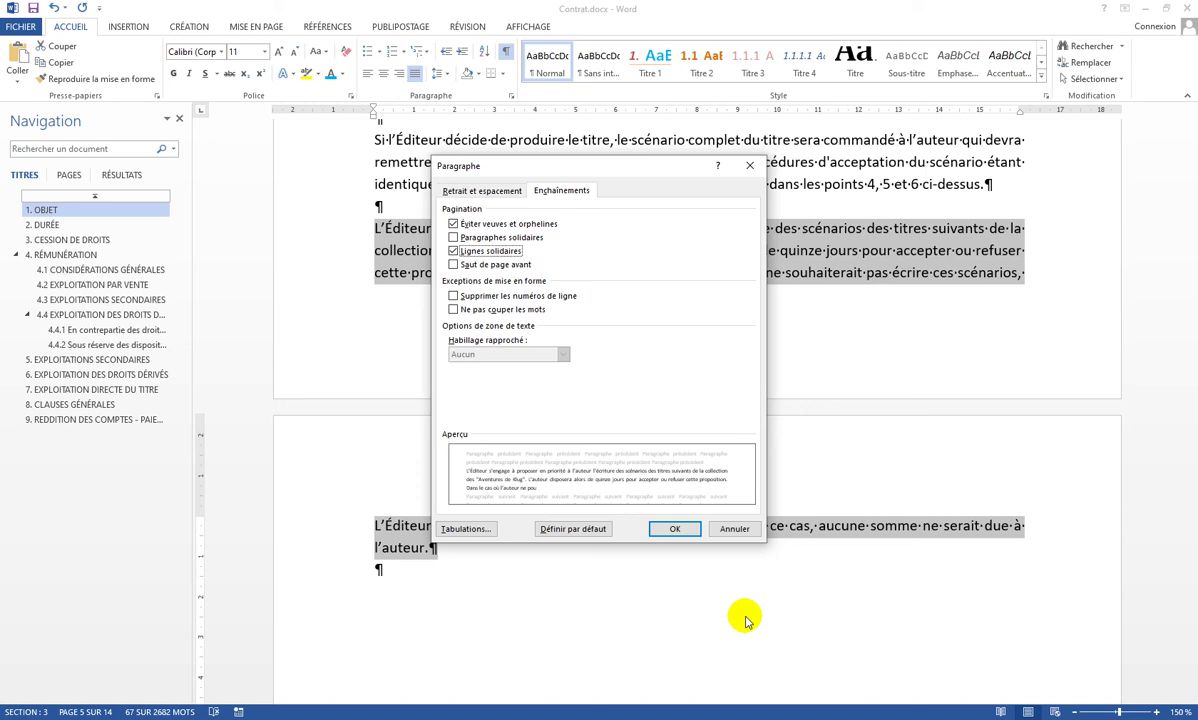
pyautogui.click(674, 531)
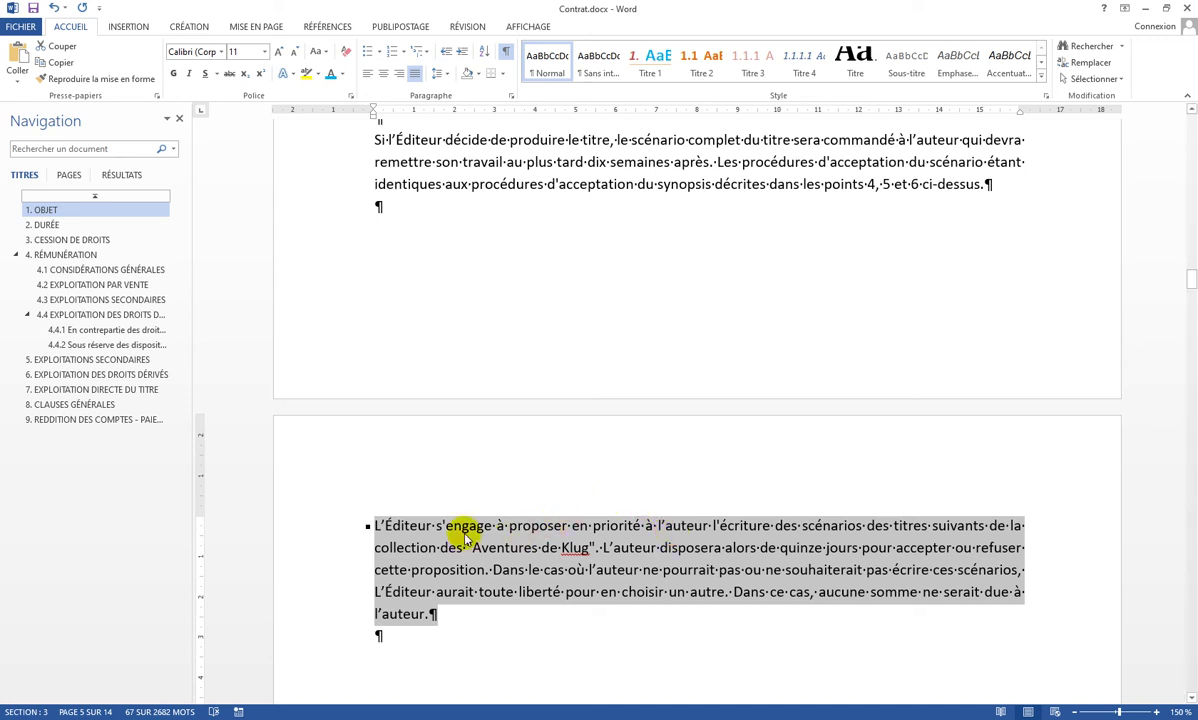
pyautogui.scroll(-3, 583, 556)
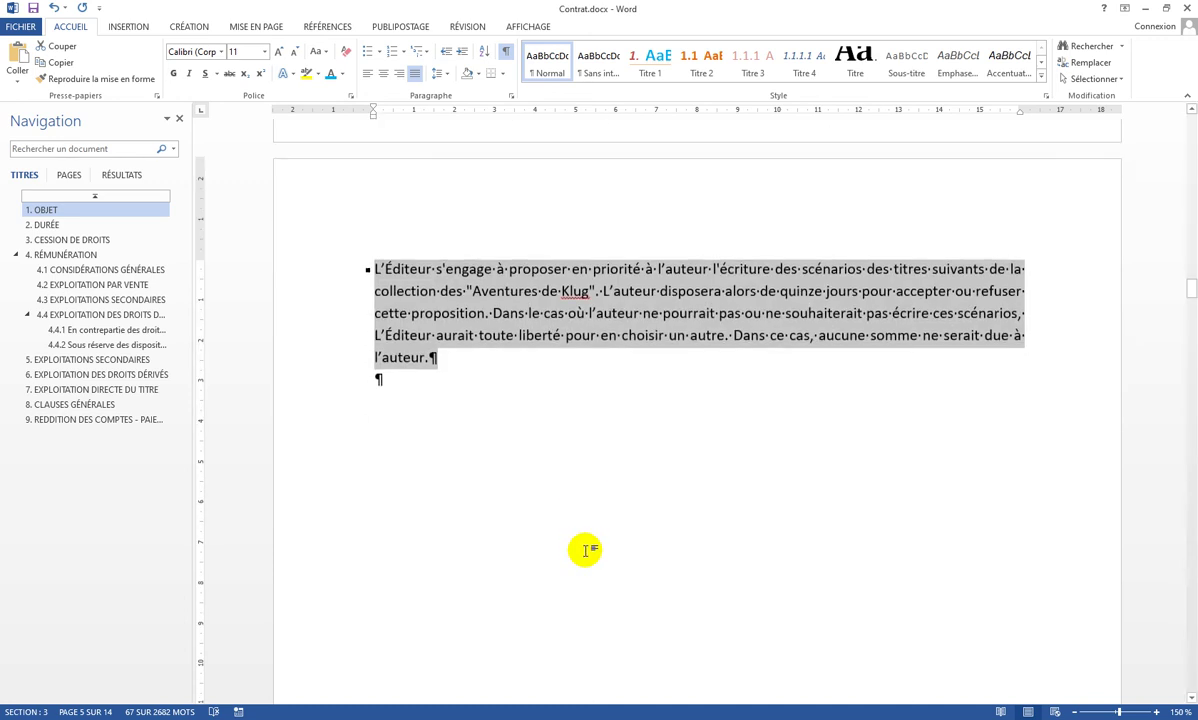
pyautogui.scroll(1, 585, 551)
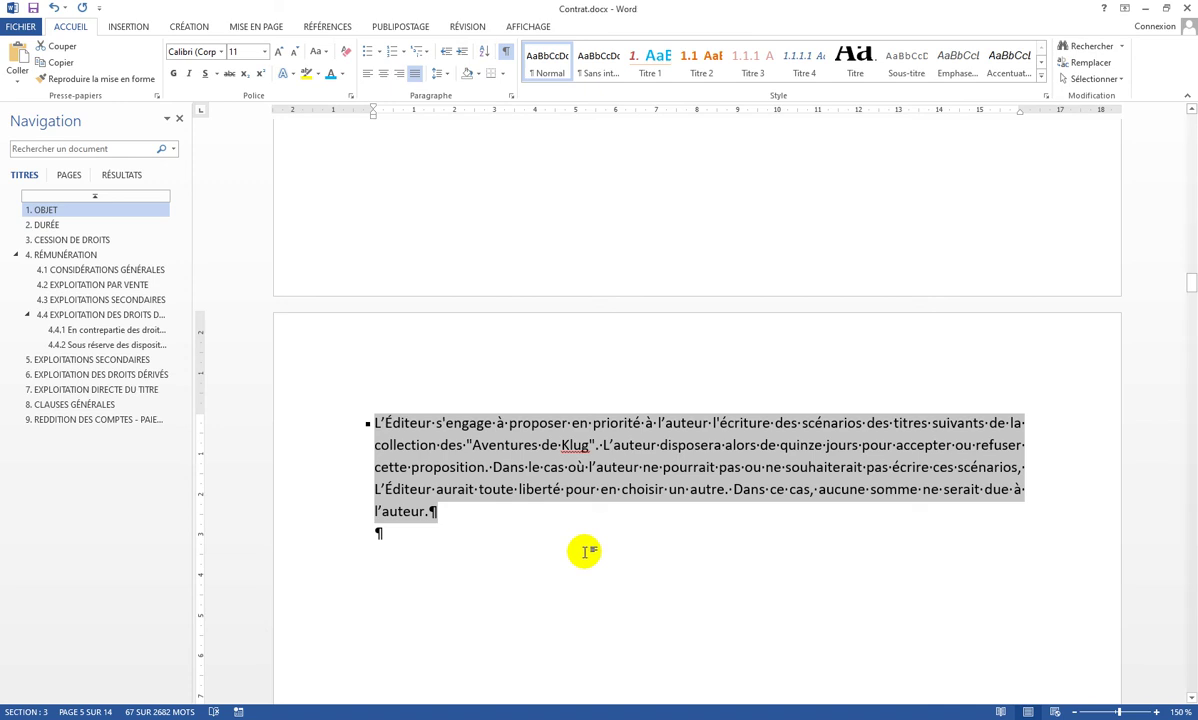
pyautogui.scroll(-3, 414, 490)
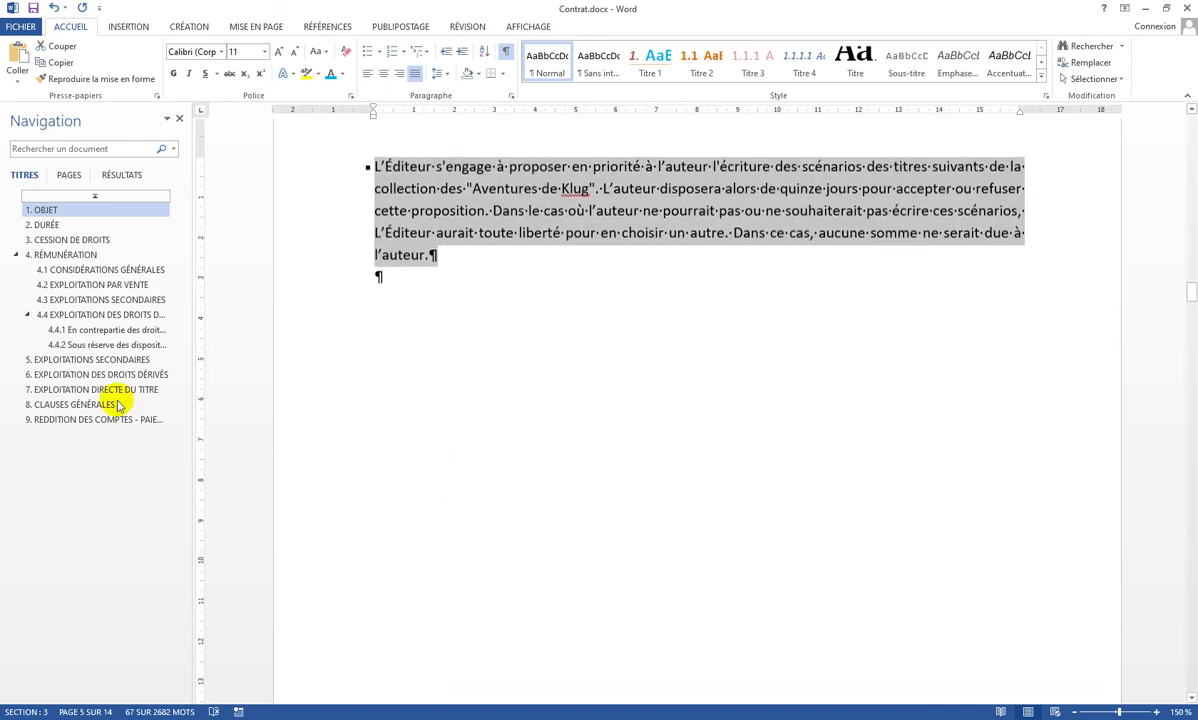
# - Look through the sections from 2. DURÉE to 9. REDDITION DES COMPTES for other paragraphs or enumerations split across two pages
pyautogui.click(86, 361)
pyautogui.scroll(-4, 340, 402)
pyautogui.click(96, 374)
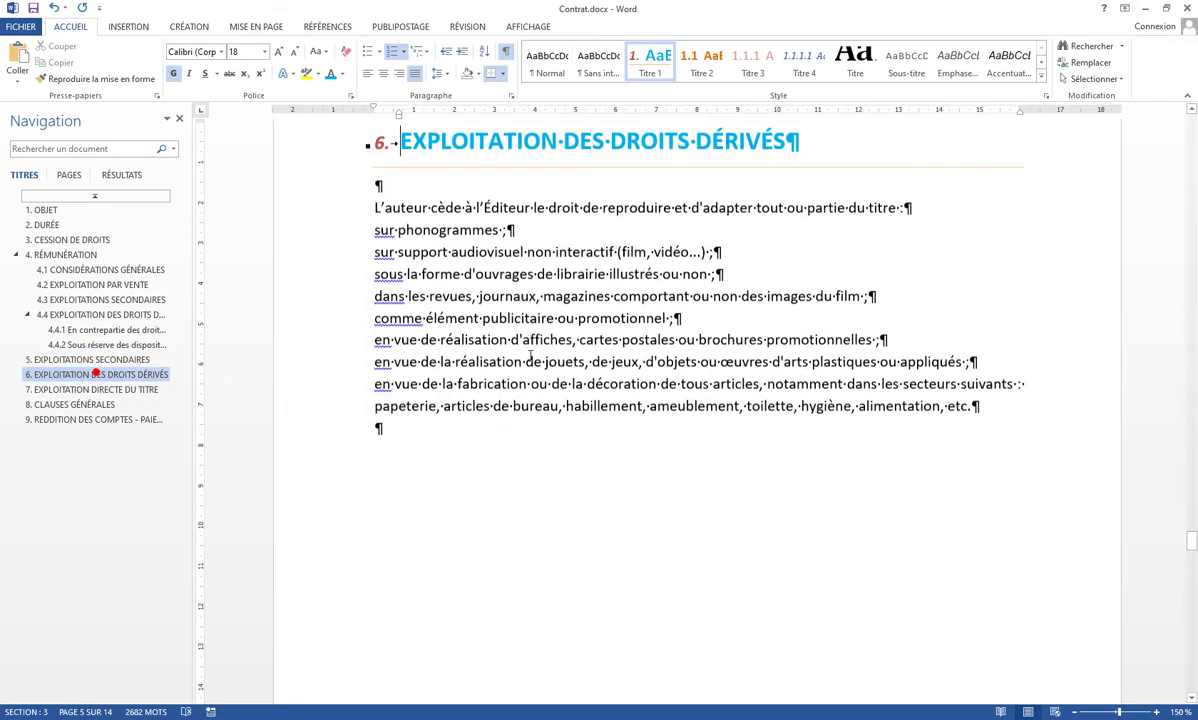
pyautogui.scroll(-4, 107, 356)
pyautogui.scroll(1, 107, 356)
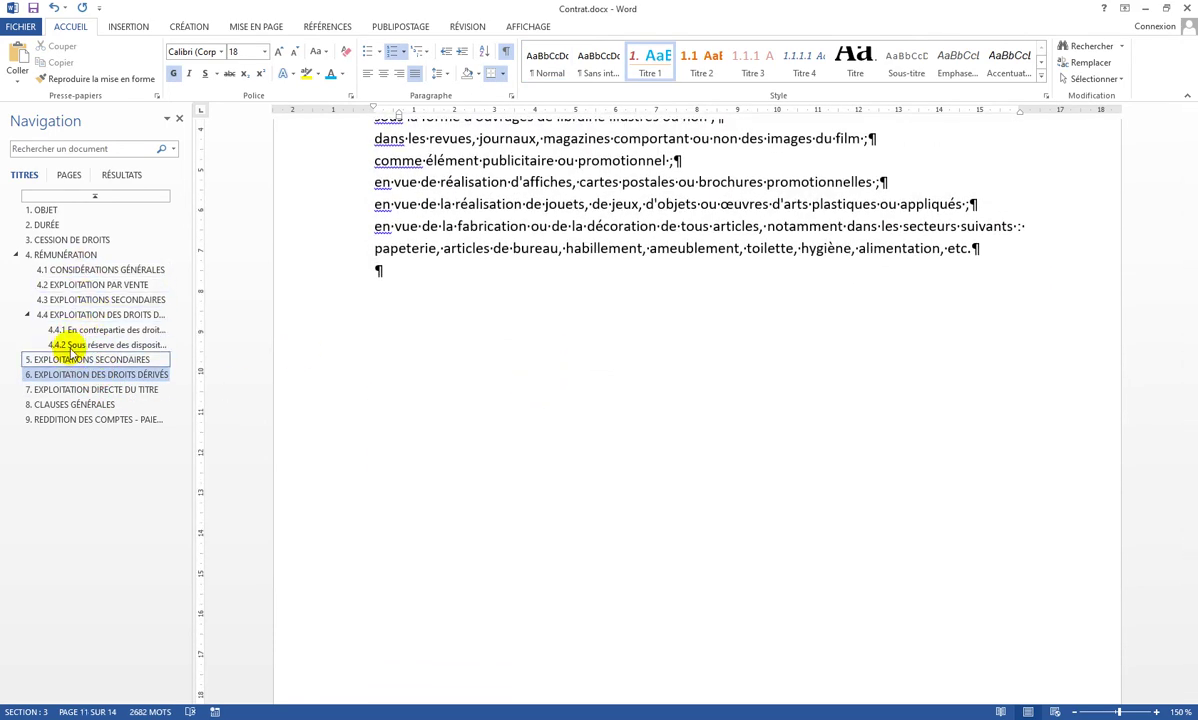
pyautogui.click(56, 244)
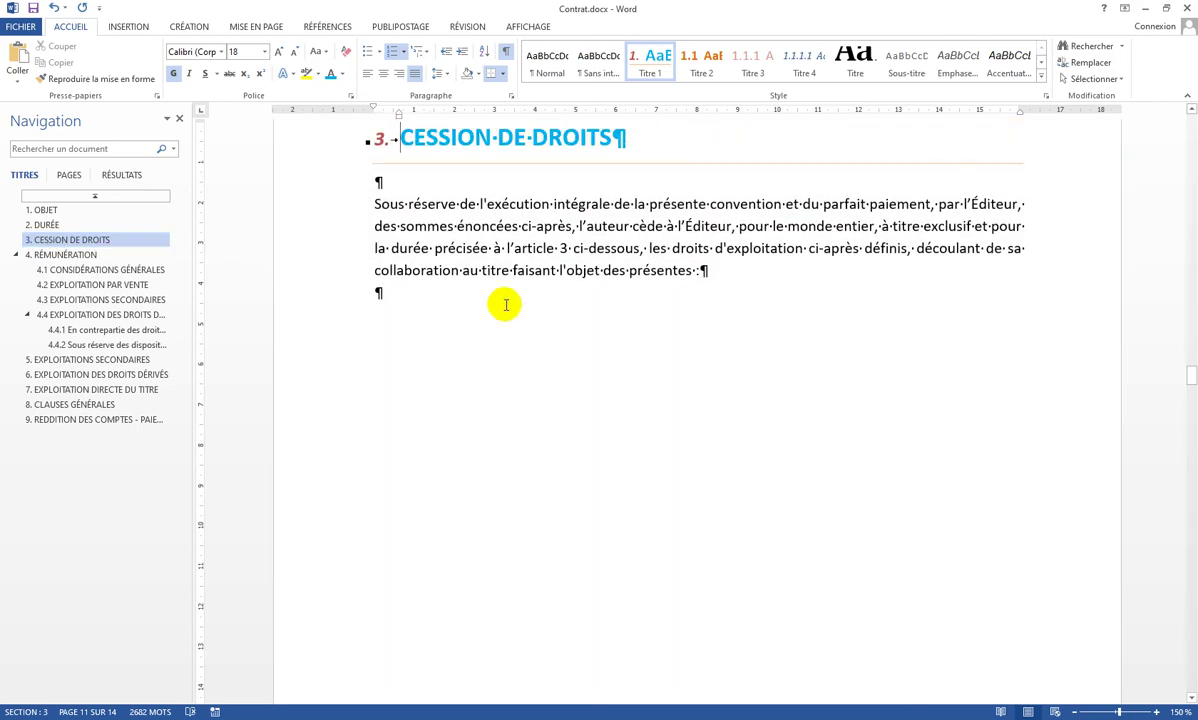
pyautogui.scroll(4, 495, 302)
pyautogui.scroll(12, 483, 304)
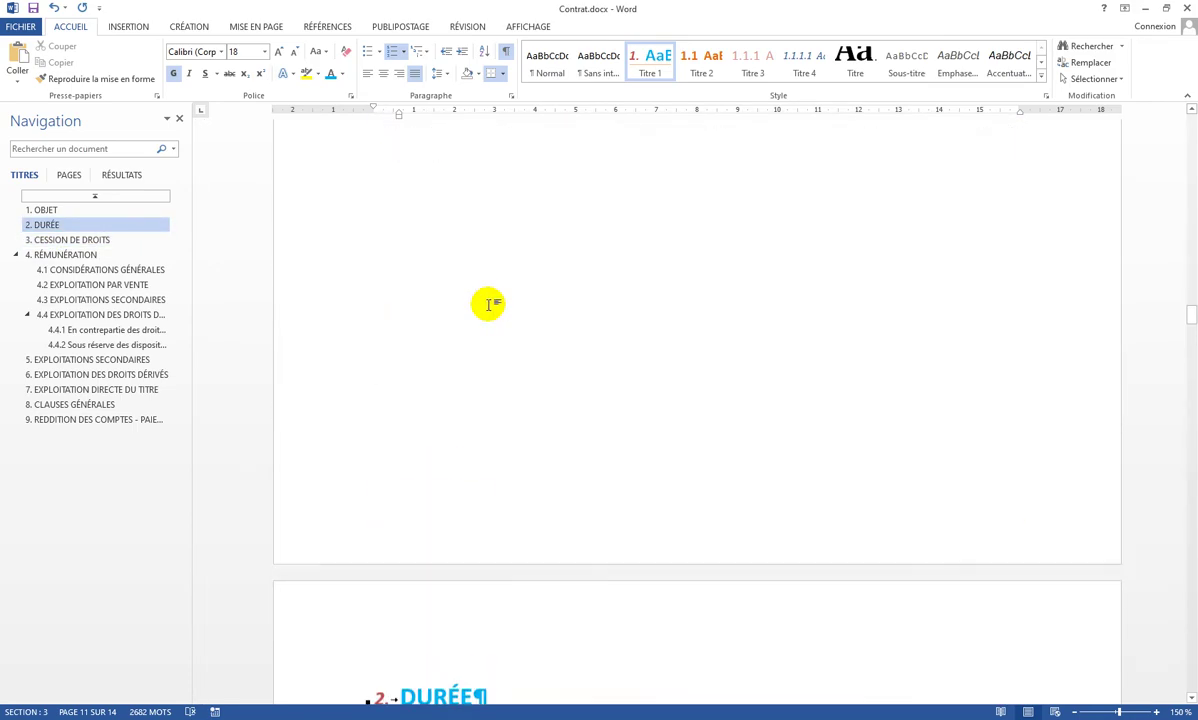
pyautogui.click(100, 359)
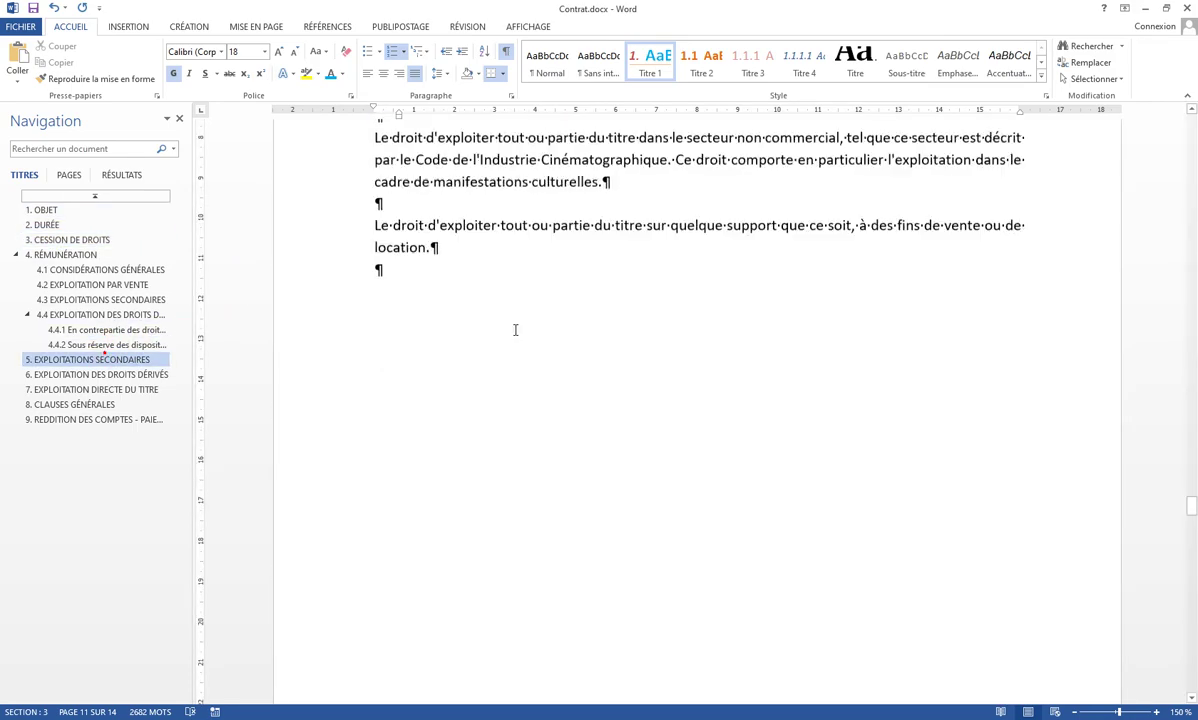
pyautogui.scroll(-10, 520, 360)
pyautogui.scroll(-20, 527, 380)
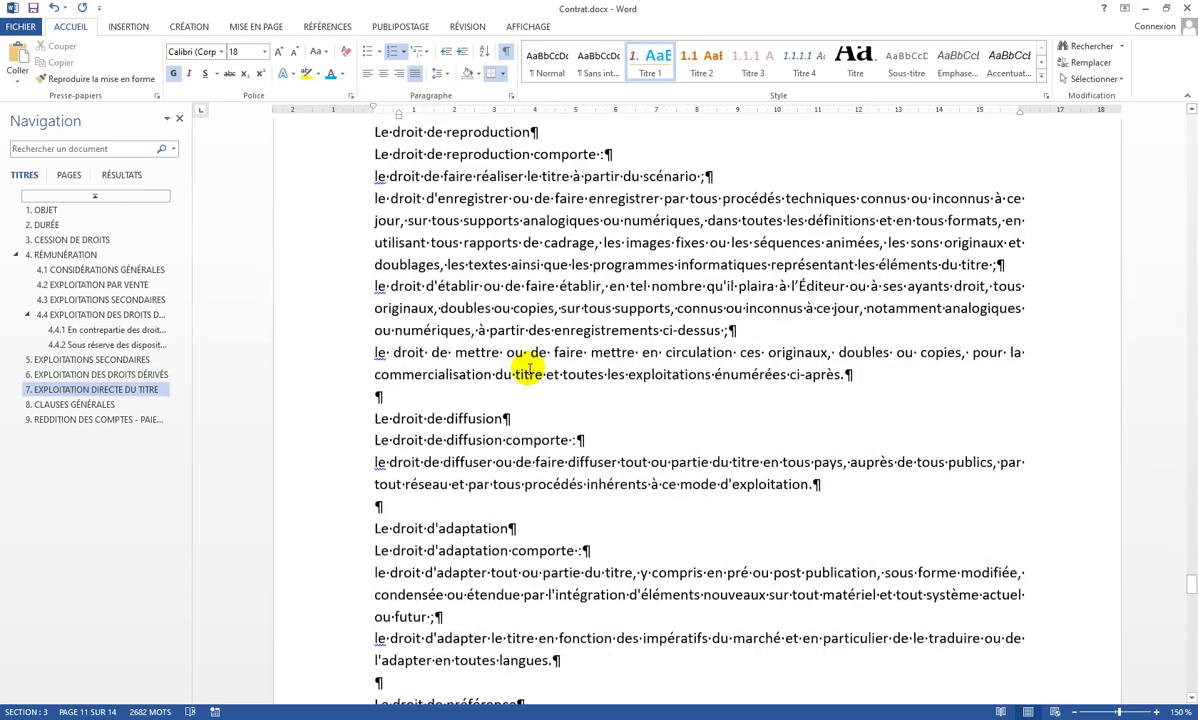
pyautogui.scroll(-20, 529, 365)
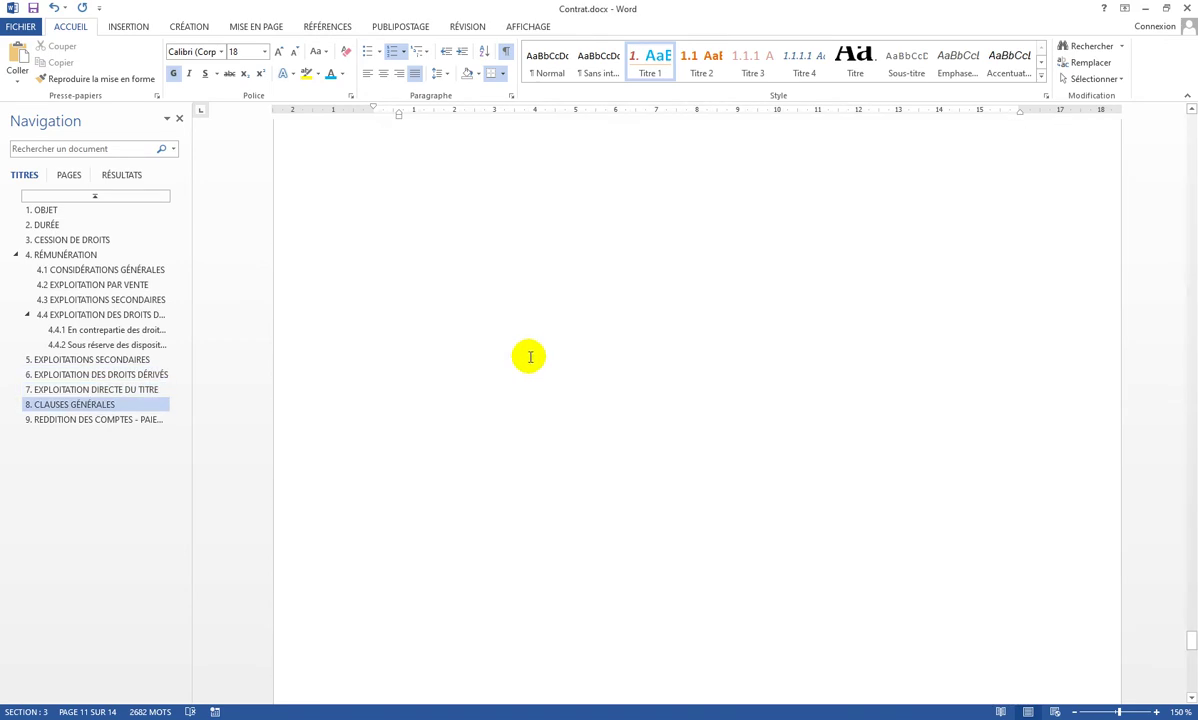
pyautogui.scroll(-3, 533, 345)
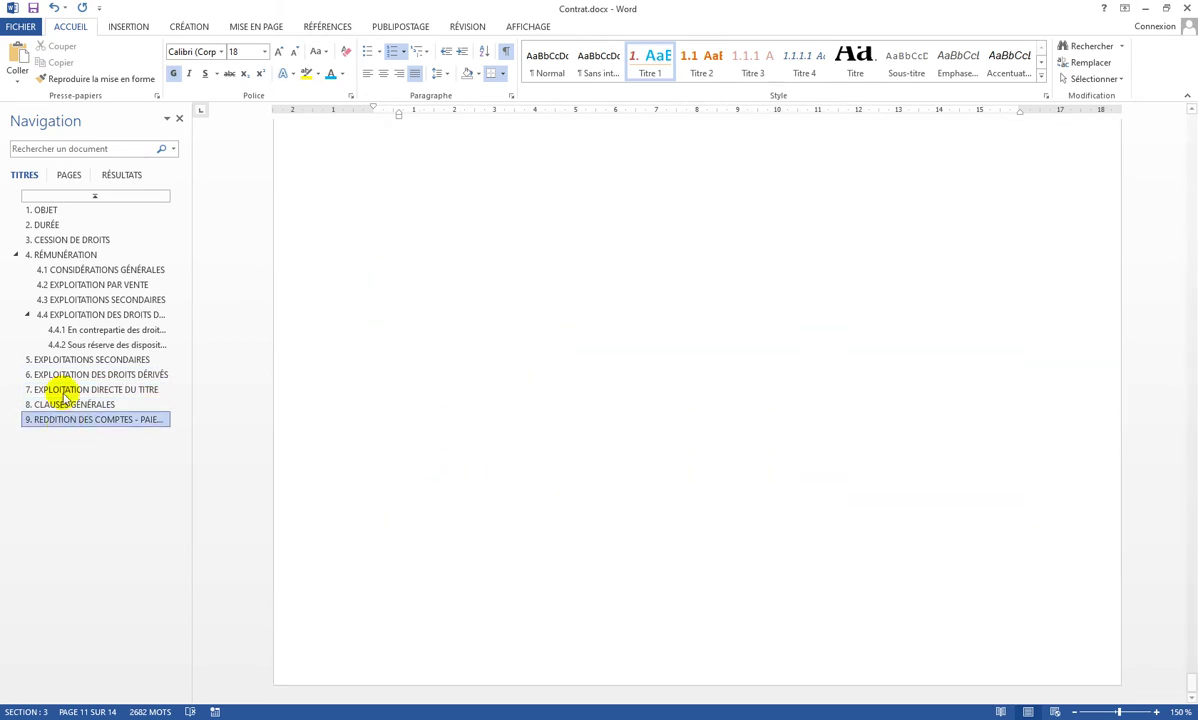
pyautogui.click(41, 226)
pyautogui.scroll(-5, 703, 342)
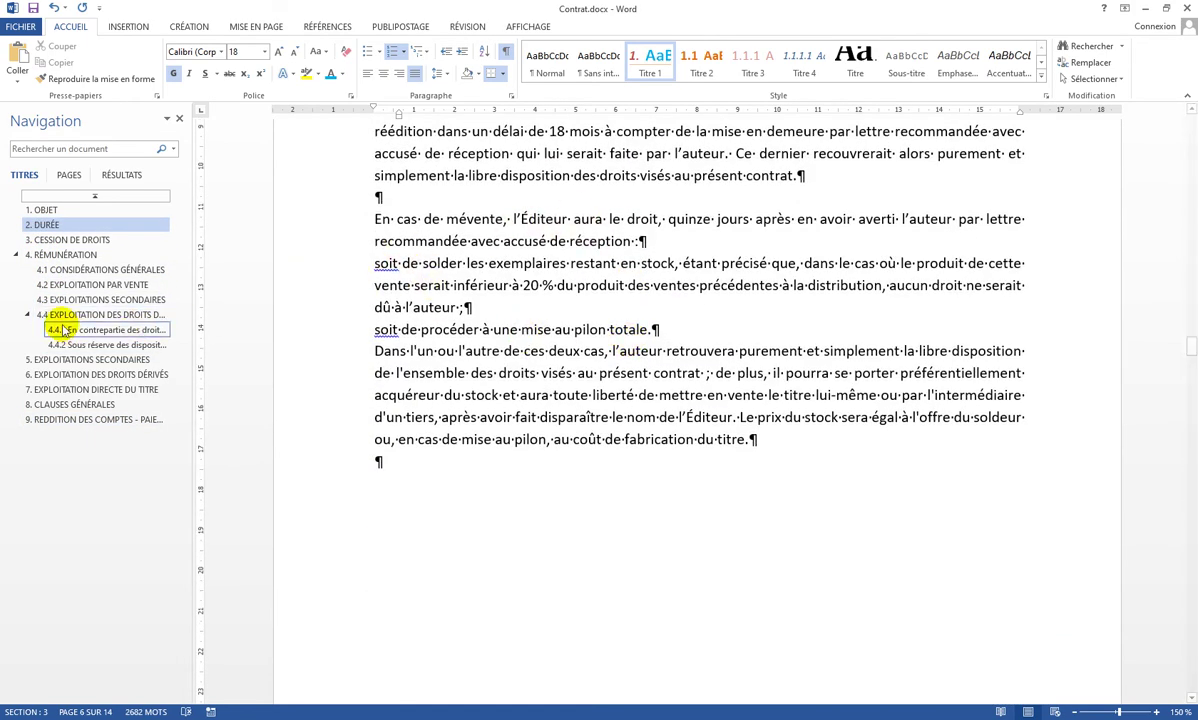
pyautogui.scroll(-2, 492, 326)
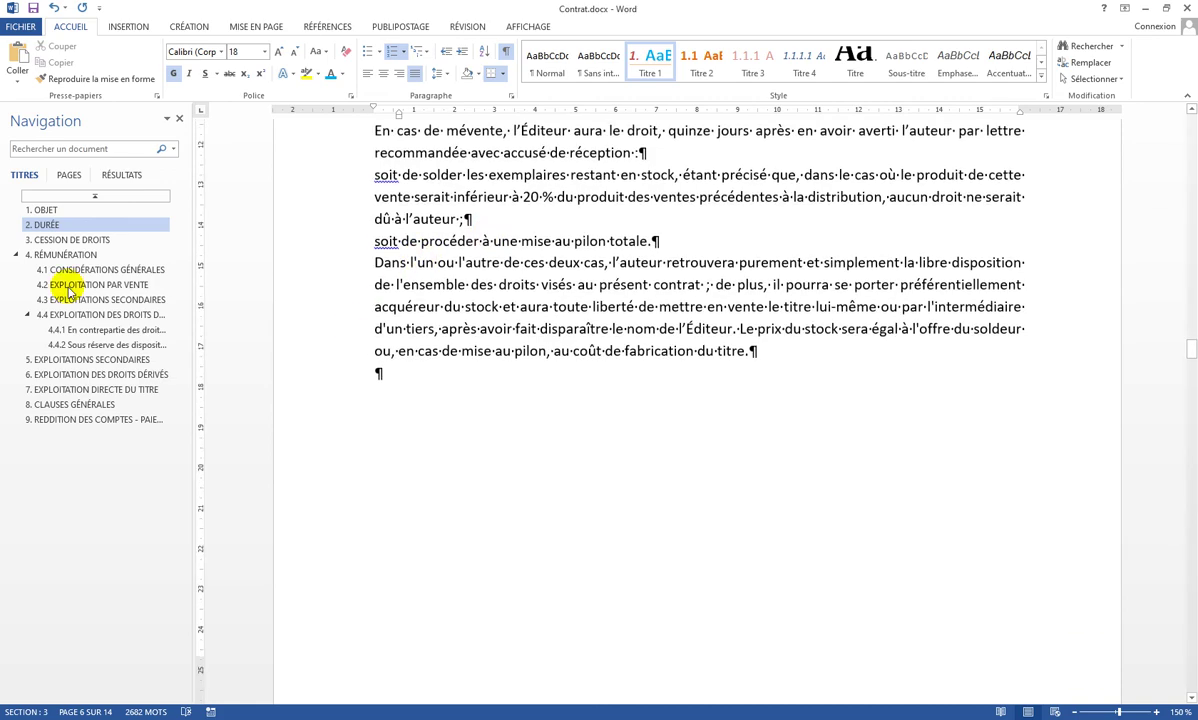
# - Review the 4.2 EXPLOITATION PAR VENTE enumeration by highlighting it from "Une avance sur droits forfaitaire" through "La moitié de cette somme (30 000 €)"
pyautogui.click(60, 256)
pyautogui.click(85, 270)
pyautogui.scroll(-8, 465, 337)
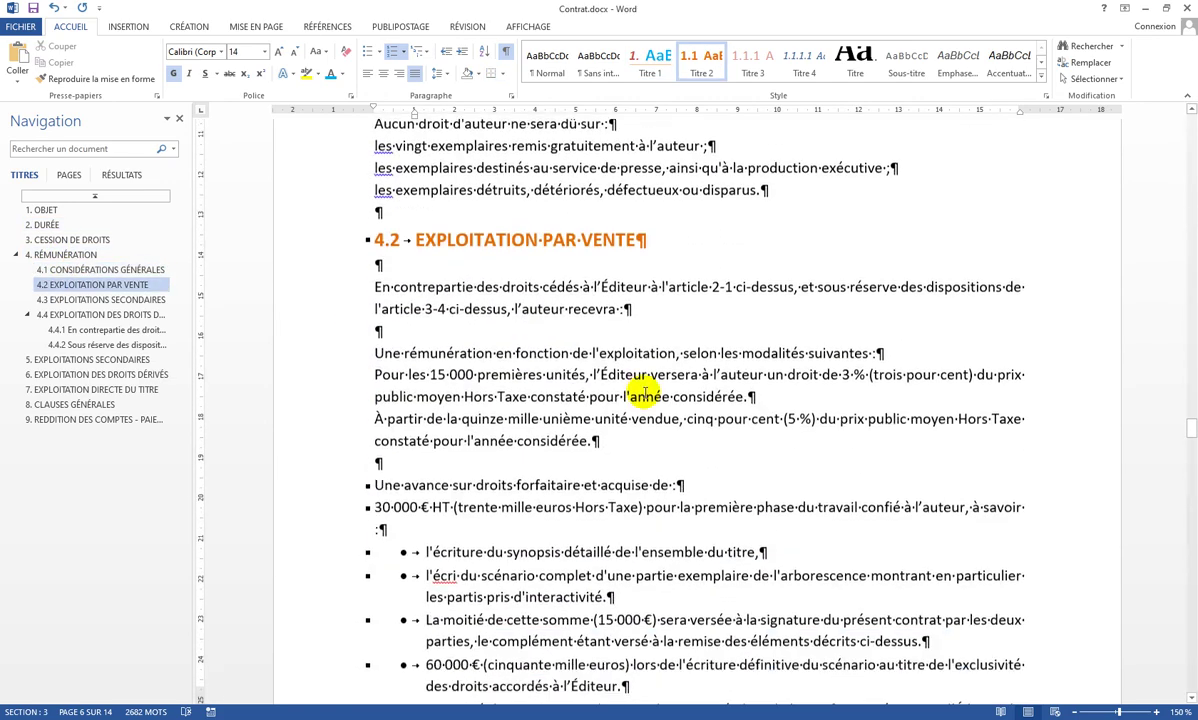
pyautogui.scroll(1, 466, 337)
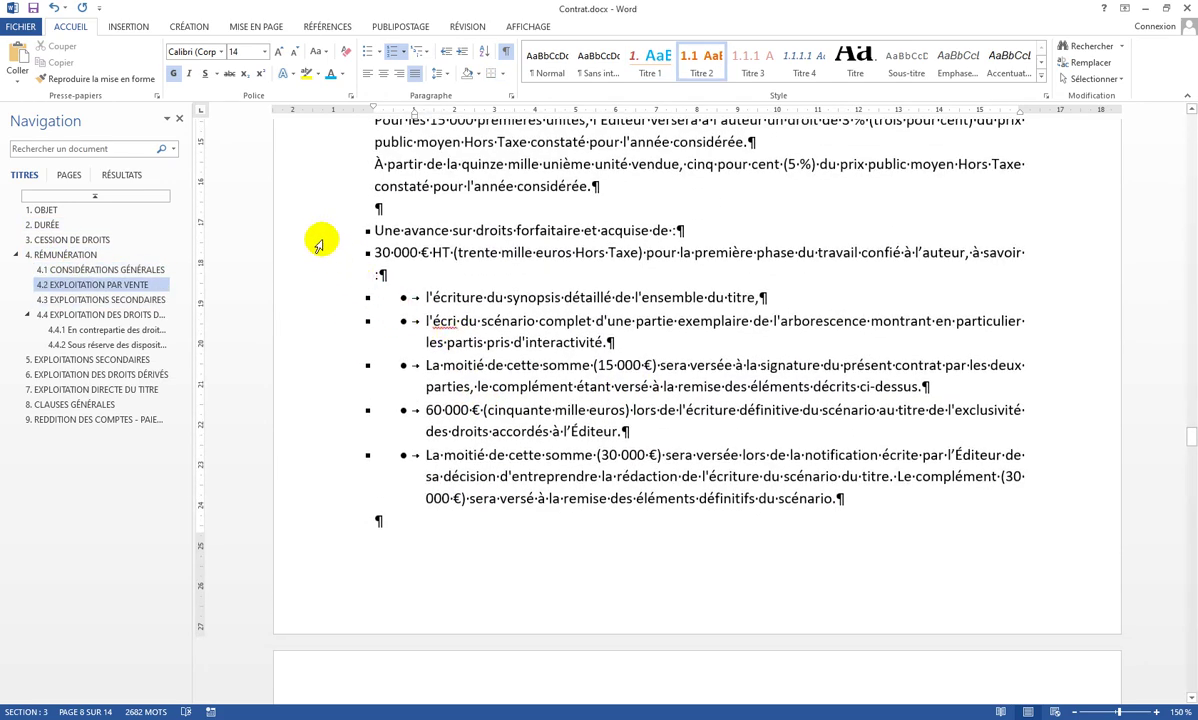
pyautogui.moveTo(322, 231); pyautogui.dragTo(348, 495)
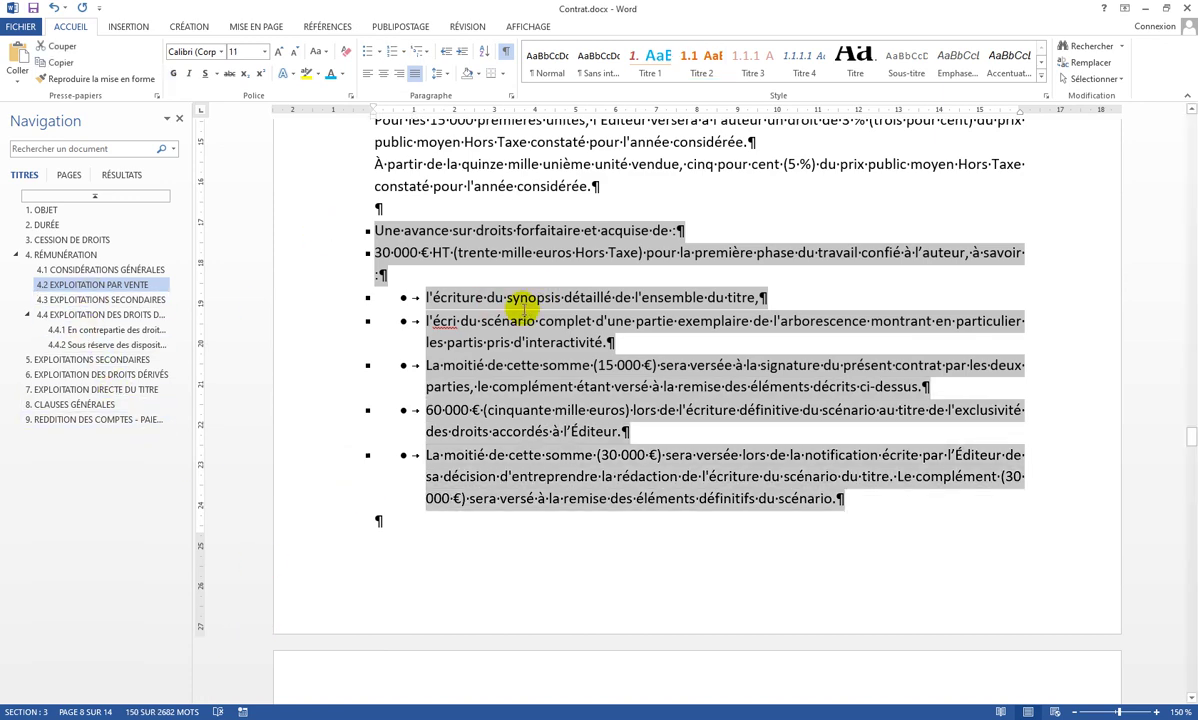
pyautogui.scroll(3, 450, 298)
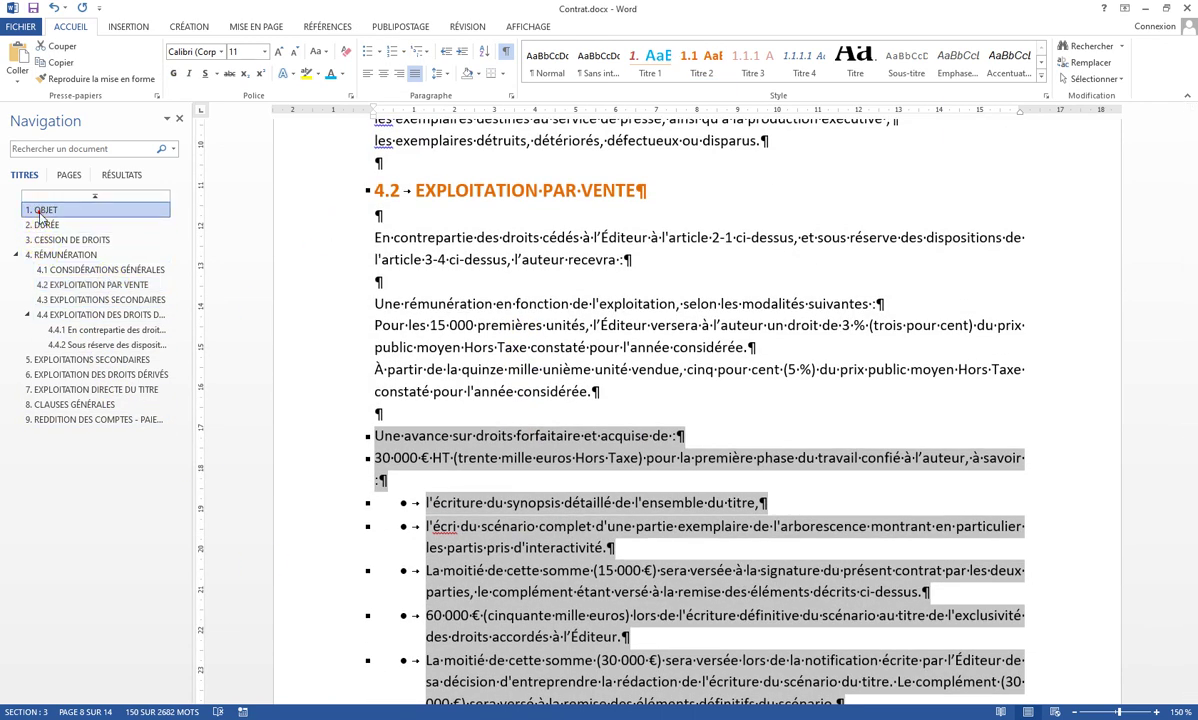
# - Review the page position of the paragraph "L'Éditeur s'engage à proposer en priorité" under 1. OBJET, highlighting it and then clearing the selection
pyautogui.click(40, 210)
pyautogui.scroll(-8, 535, 345)
pyautogui.scroll(-5, 531, 343)
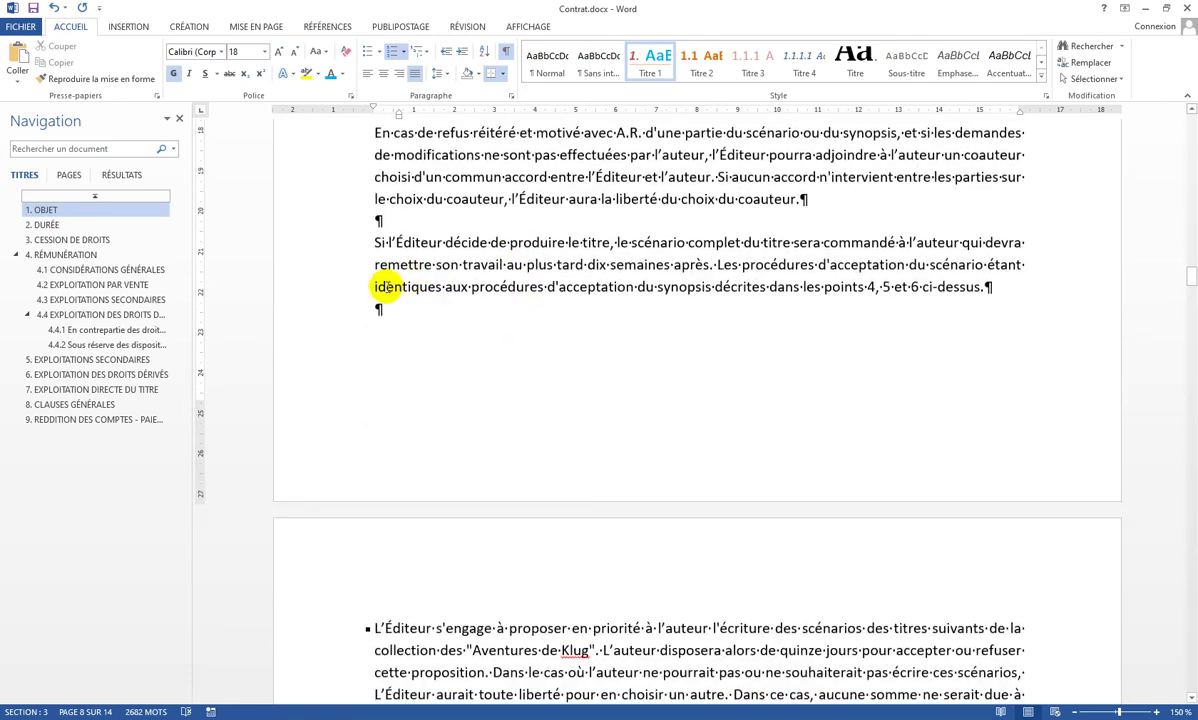
pyautogui.moveTo(321, 364); pyautogui.dragTo(330, 462)
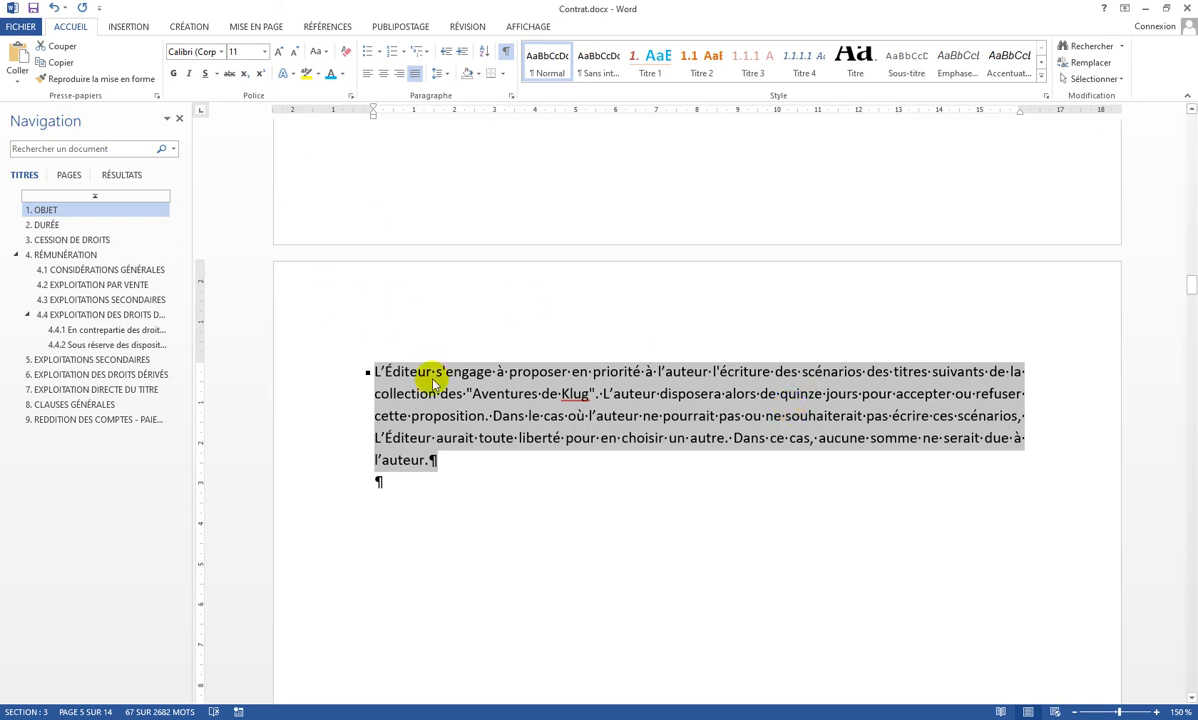
pyautogui.click(537, 402)
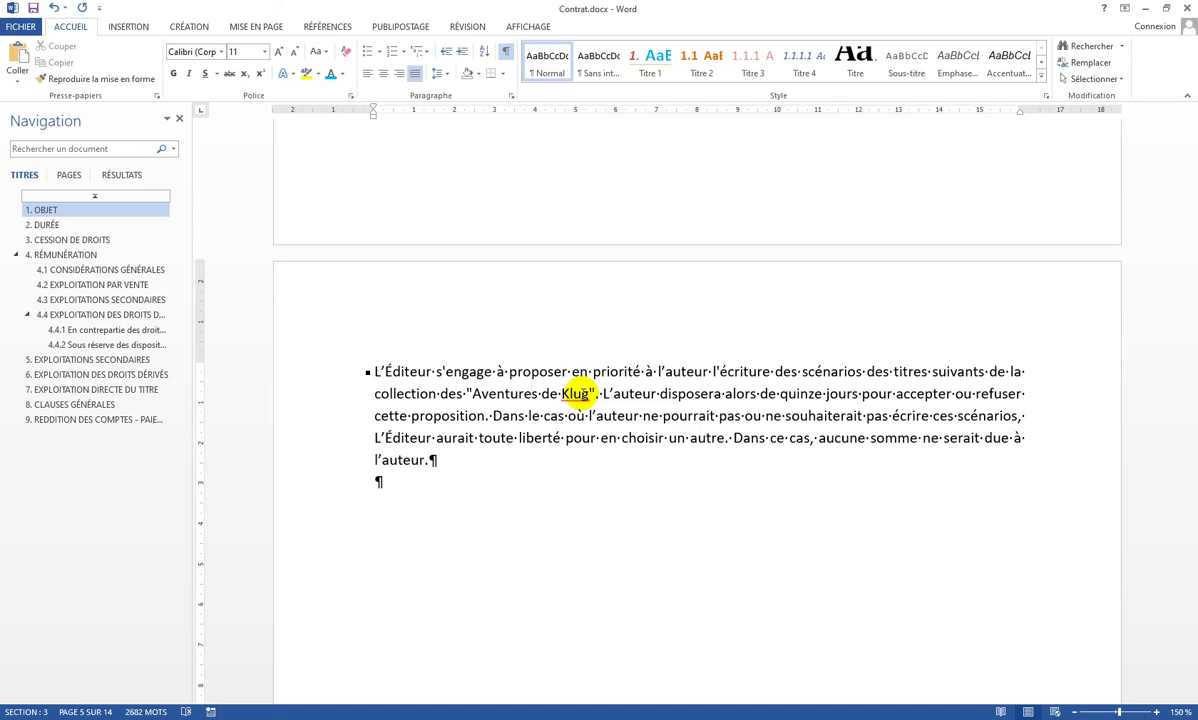
# - Select the heading 4. RÉMUNÉRATION and examine how it and the headings 4.1 and 4.2 sit with their following text
pyautogui.click(138, 269)
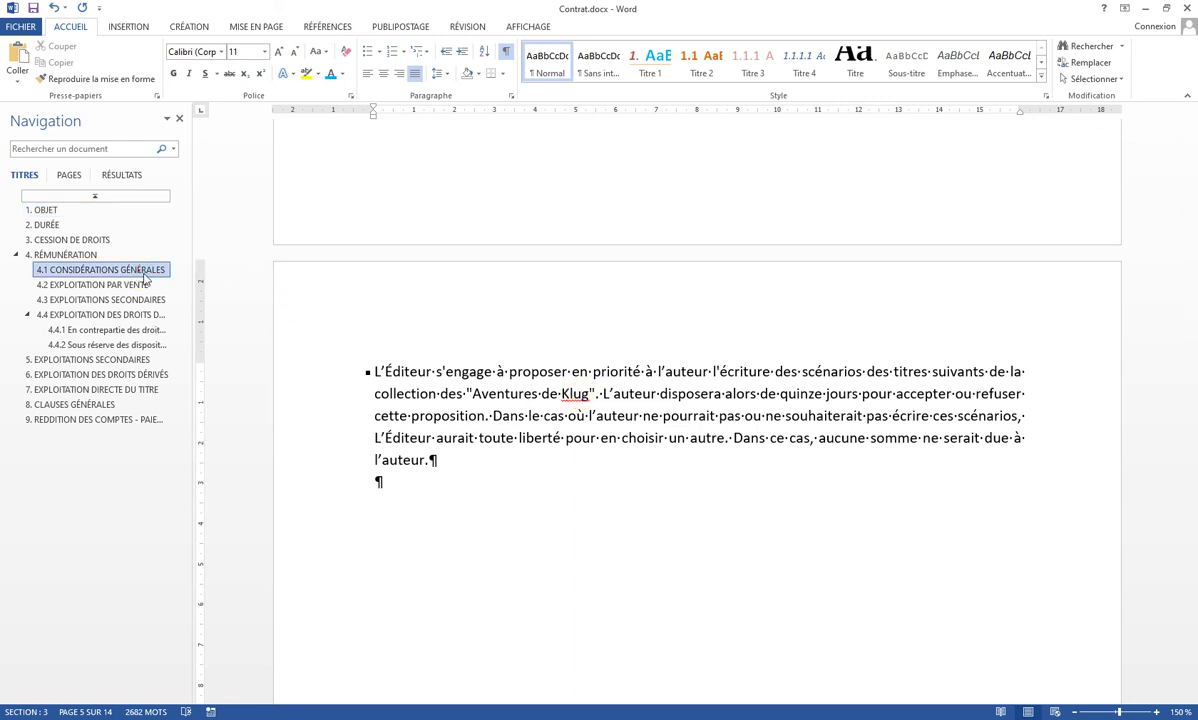
pyautogui.scroll(4, 225, 286)
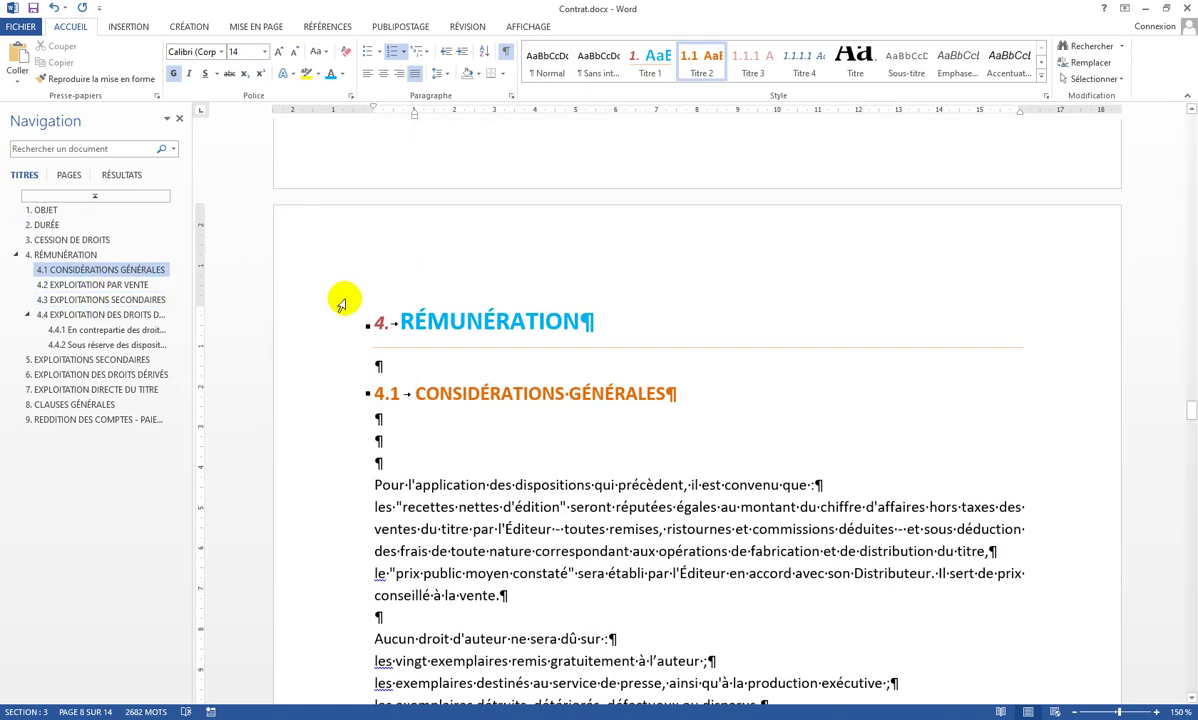
pyautogui.click(283, 325)
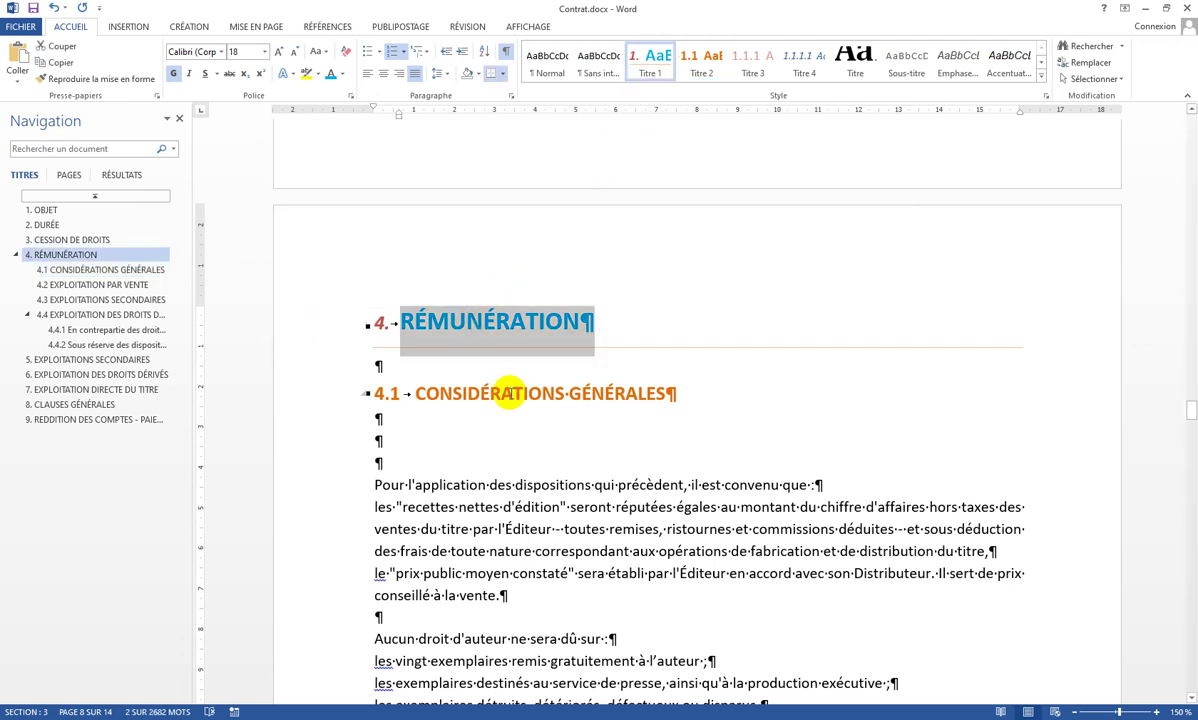
pyautogui.scroll(-3, 415, 356)
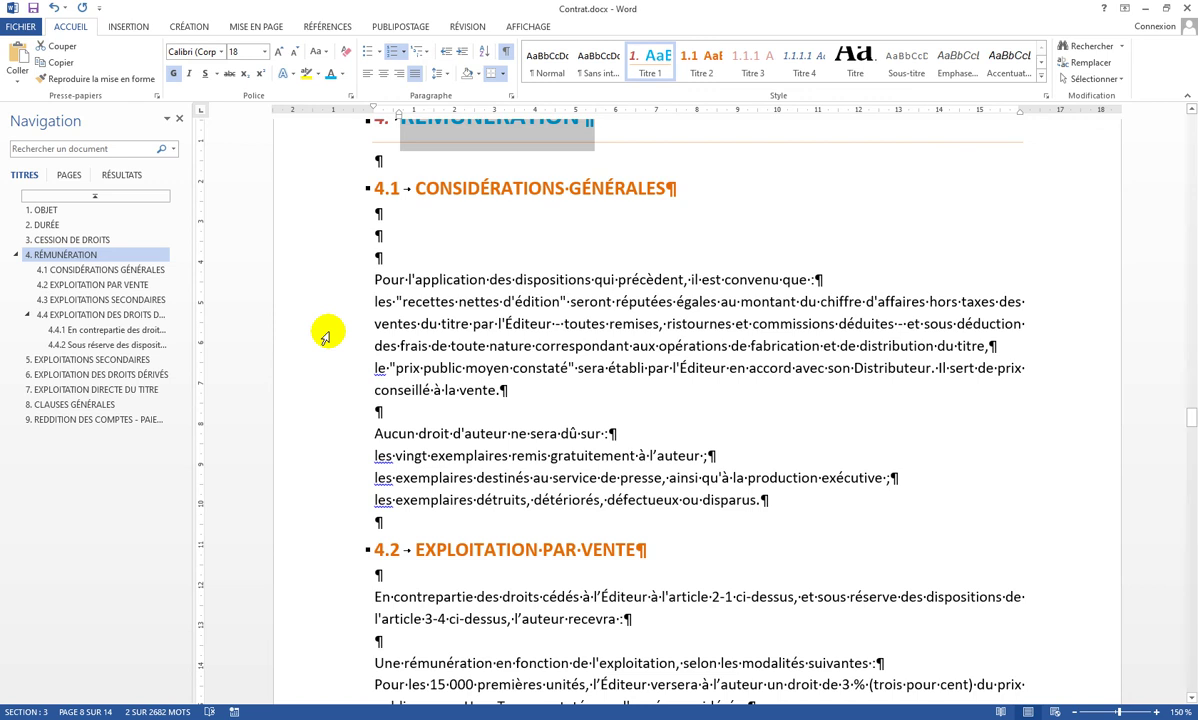